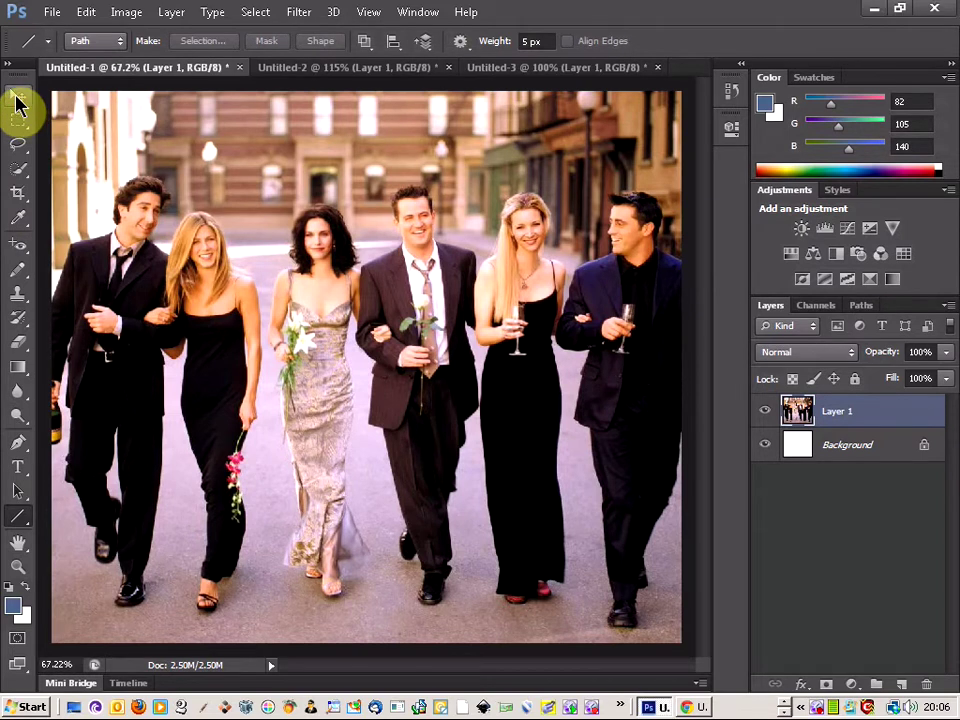
# - Activate the Move tool and show the transform controls around the group photo layer
pyautogui.click(19, 97)
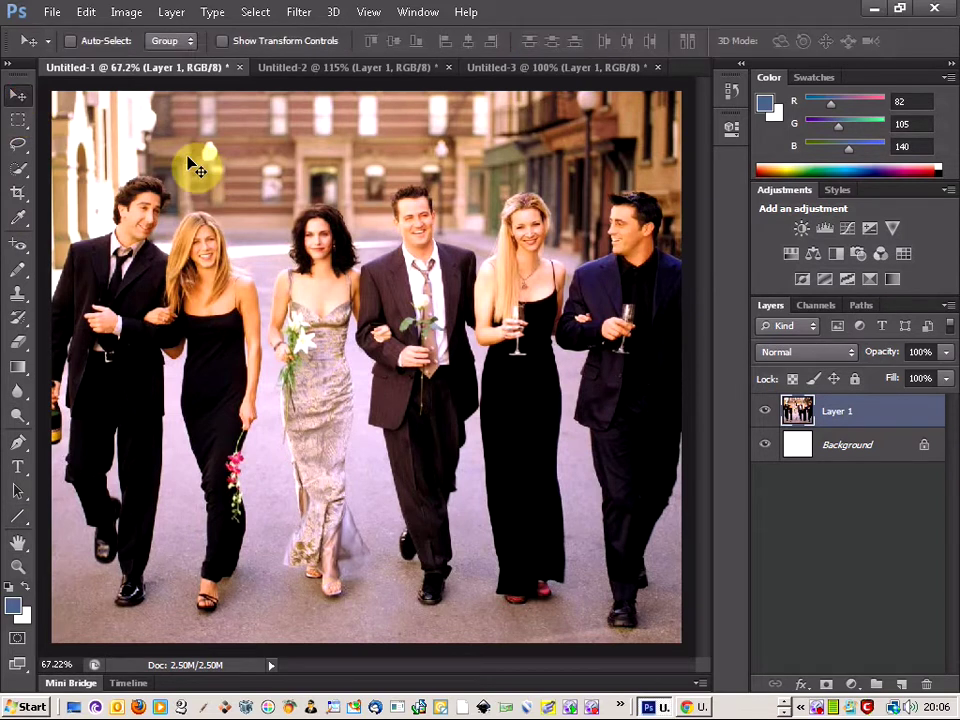
pyautogui.moveTo(270, 182)
pyautogui.mouseDown()
pyautogui.moveTo(261, 227)
pyautogui.moveTo(266, 206)
pyautogui.moveTo(294, 184)
pyautogui.moveTo(241, 190)
pyautogui.moveTo(262, 184)
pyautogui.mouseUp()
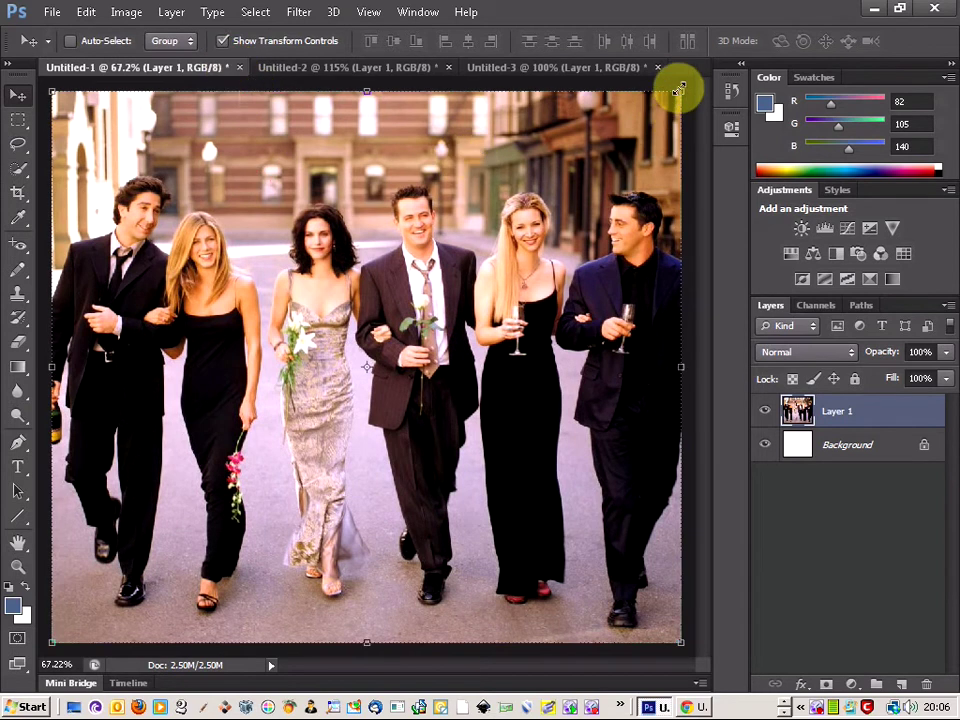
# - Try scaling the group photo to 93.89% width and 89.50% height with a -0.90° rotation, and undo the transformation
pyautogui.moveTo(679, 91); pyautogui.dragTo(621, 155)
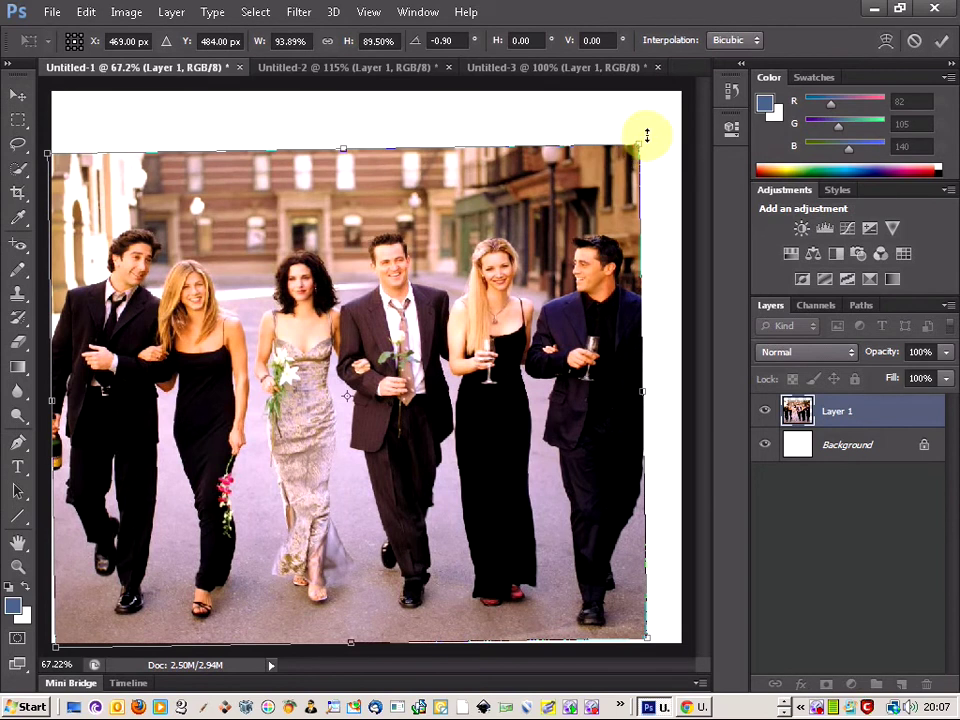
pyautogui.moveTo(651, 133); pyautogui.dragTo(647, 133)
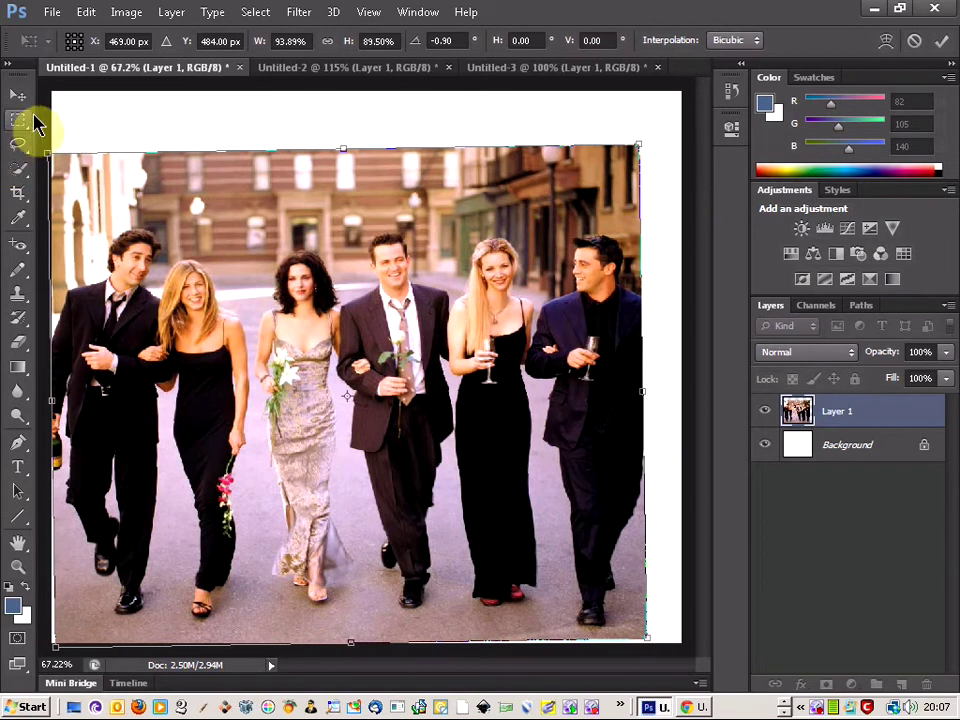
pyautogui.click(24, 120)
pyautogui.click(406, 280)
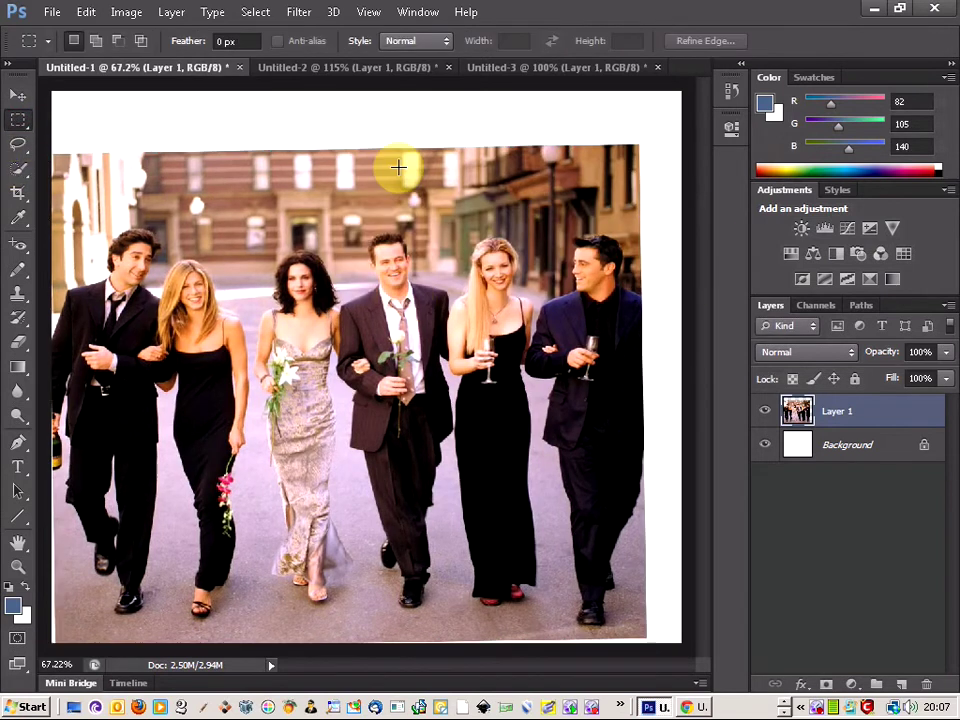
pyautogui.hotkey('ctrl', 'z')
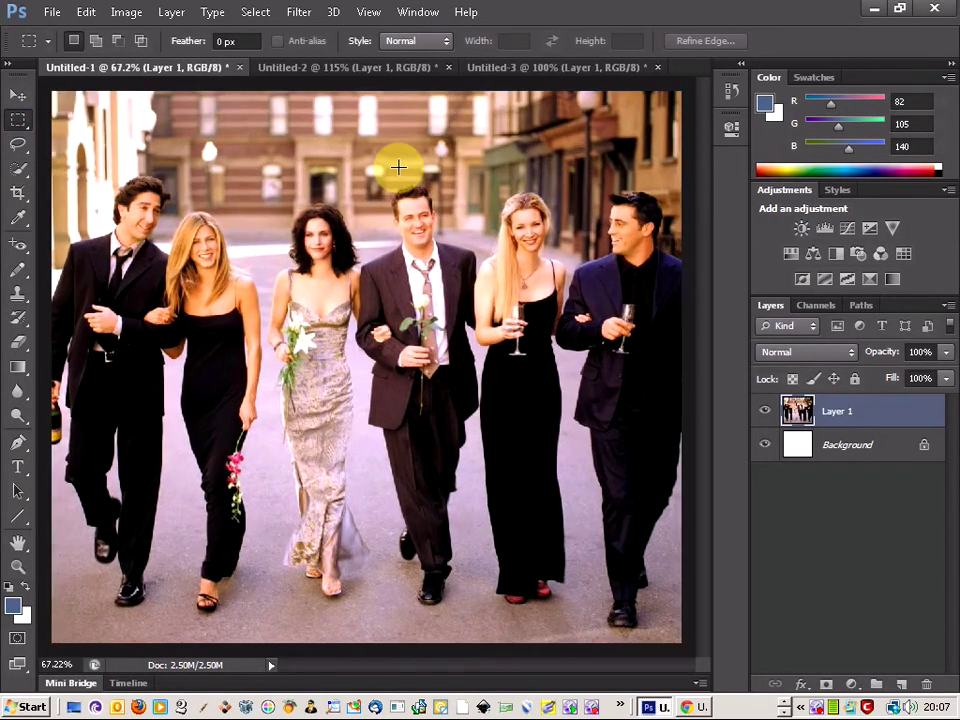
# - Cut a rectangular marquee area around the middle people's upper bodies and paste it as a new layer
pyautogui.rightClick(17, 125)
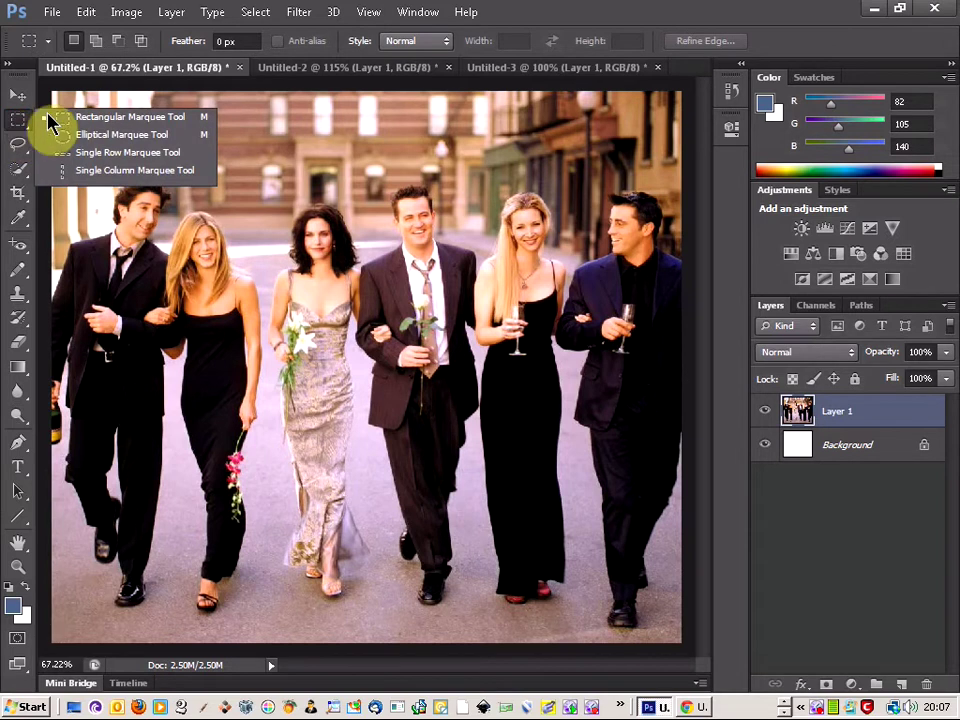
pyautogui.click(80, 117)
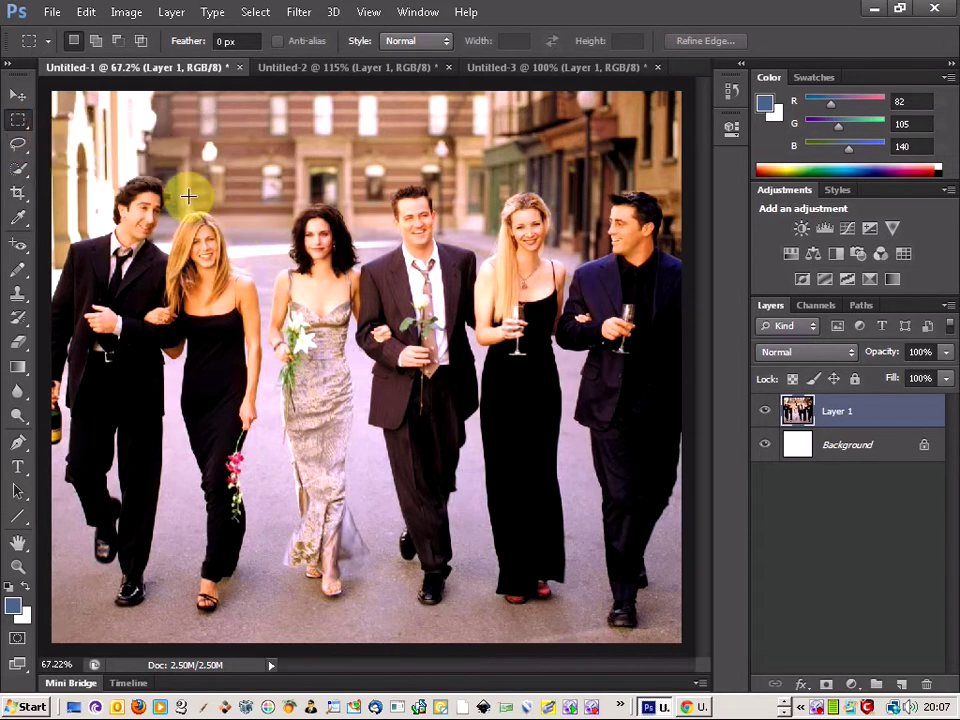
pyautogui.click(210, 177)
pyautogui.moveTo(290, 262); pyautogui.dragTo(507, 409)
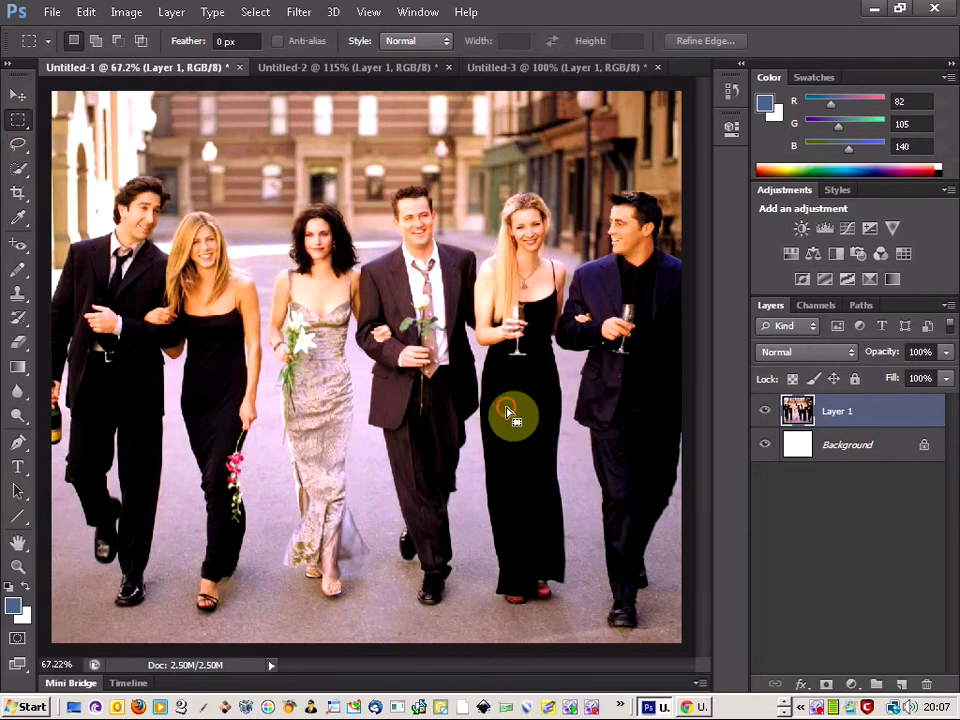
pyautogui.press('Delete')
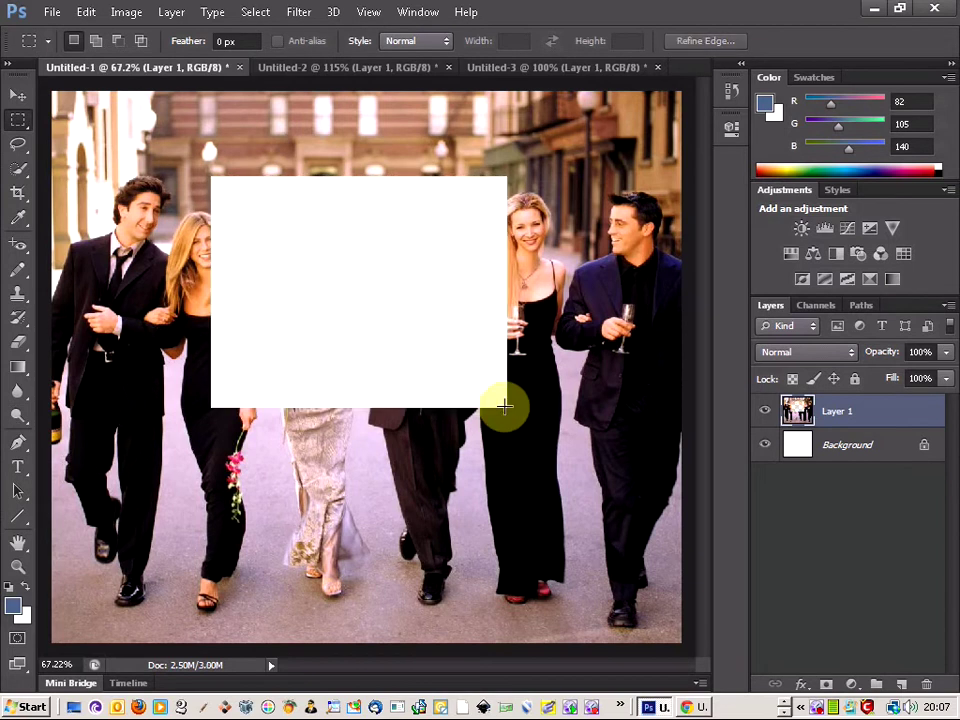
pyautogui.hotkey('ctrl', 'v')
# - Move the pasted rectangle back over the white gap in the photo and apply the transformation
pyautogui.click(18, 94)
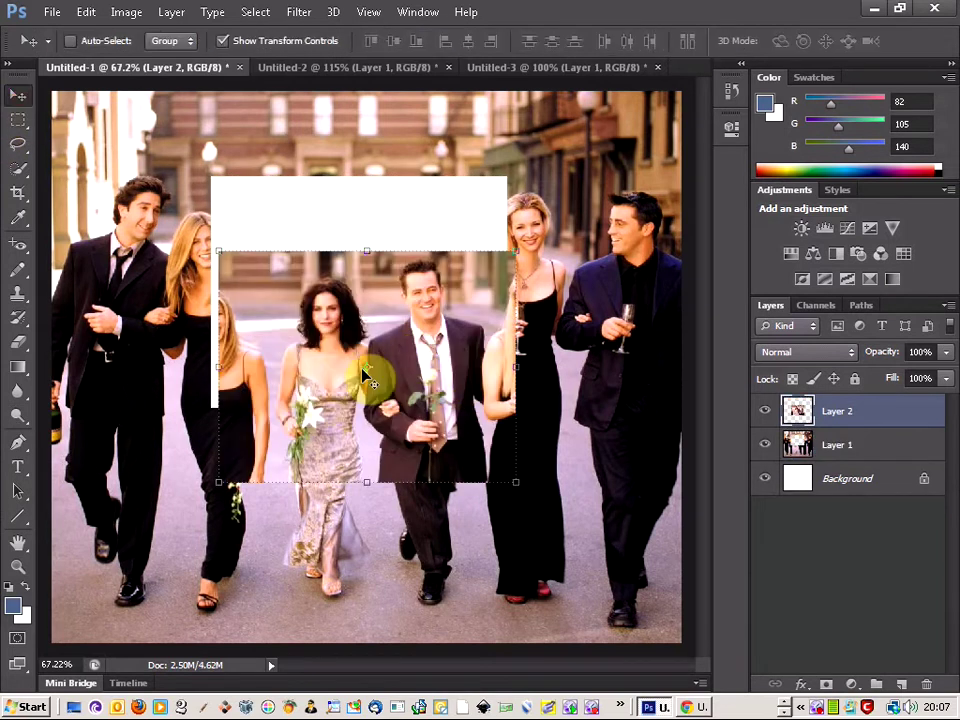
pyautogui.click(365, 378)
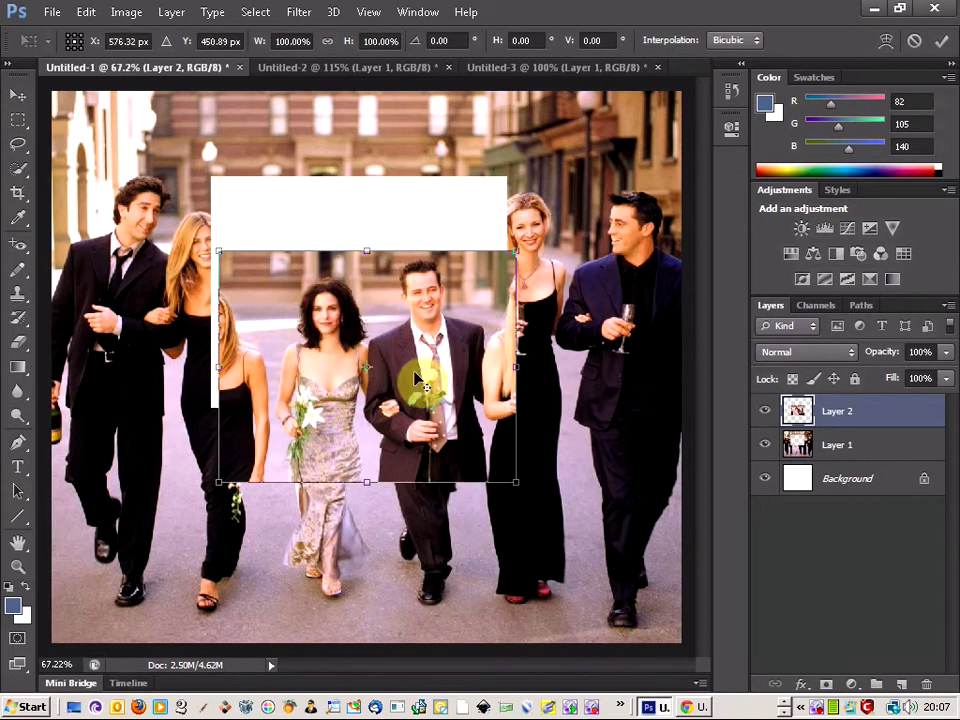
pyautogui.moveTo(429, 339); pyautogui.dragTo(420, 266)
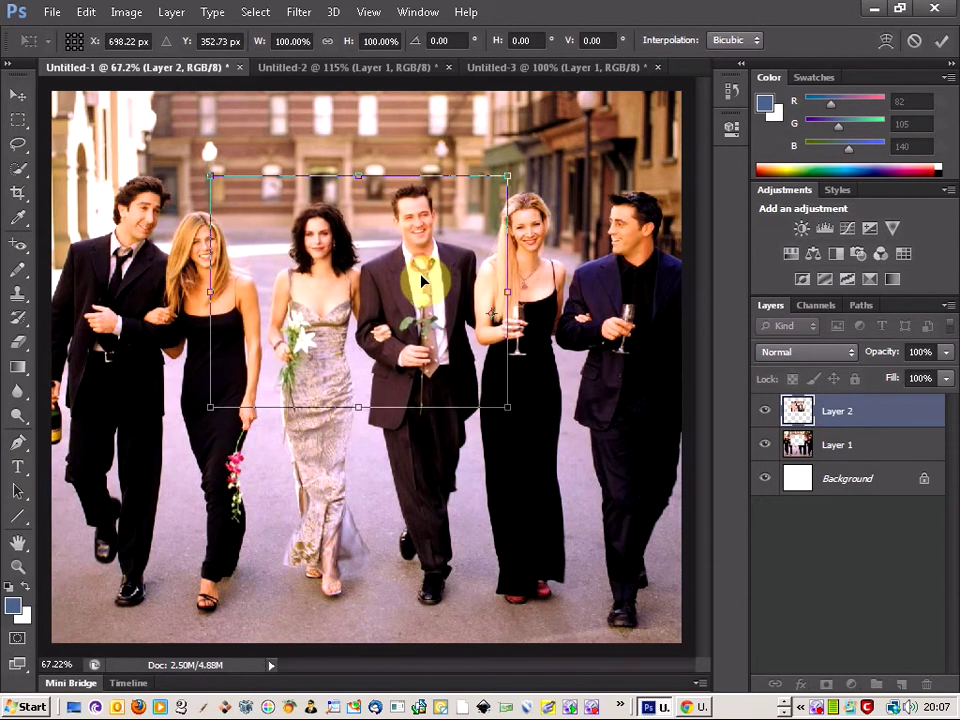
pyautogui.click(19, 120)
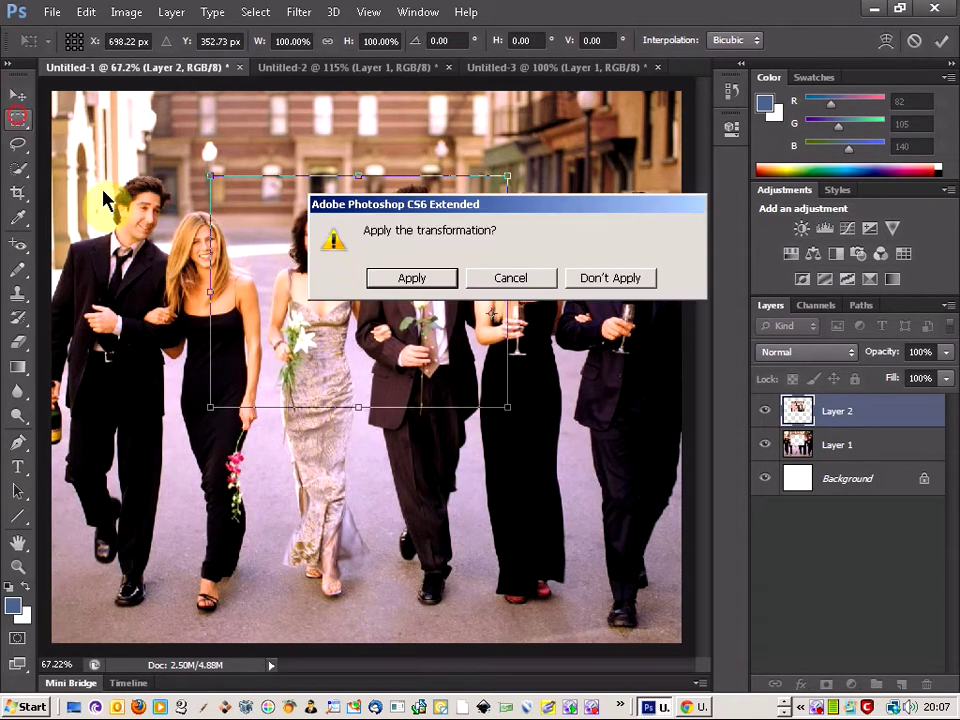
pyautogui.click(405, 278)
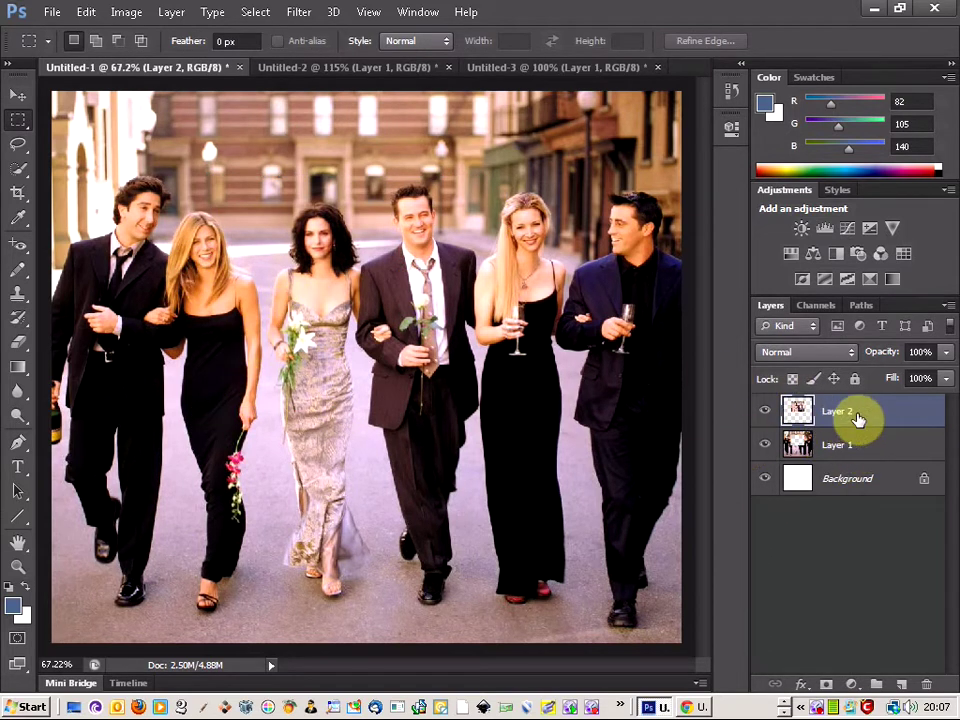
# - Merge Layer 2 and Layer 1 into a single layer
pyautogui.keyDown('shift'); pyautogui.click(900, 445); pyautogui.keyUp('shift')
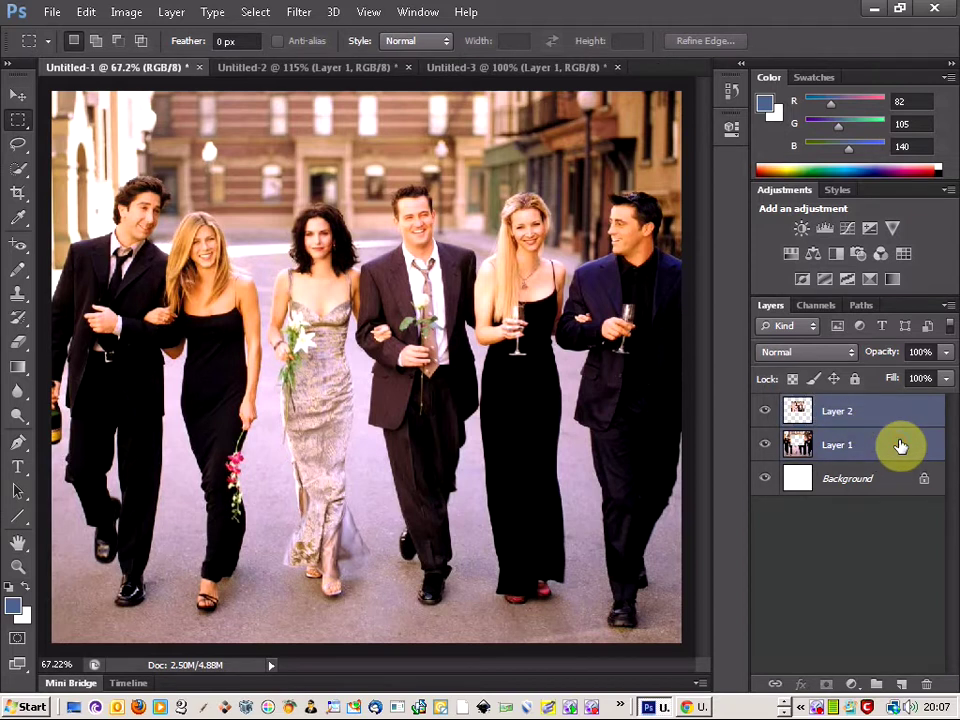
pyautogui.rightClick(900, 445)
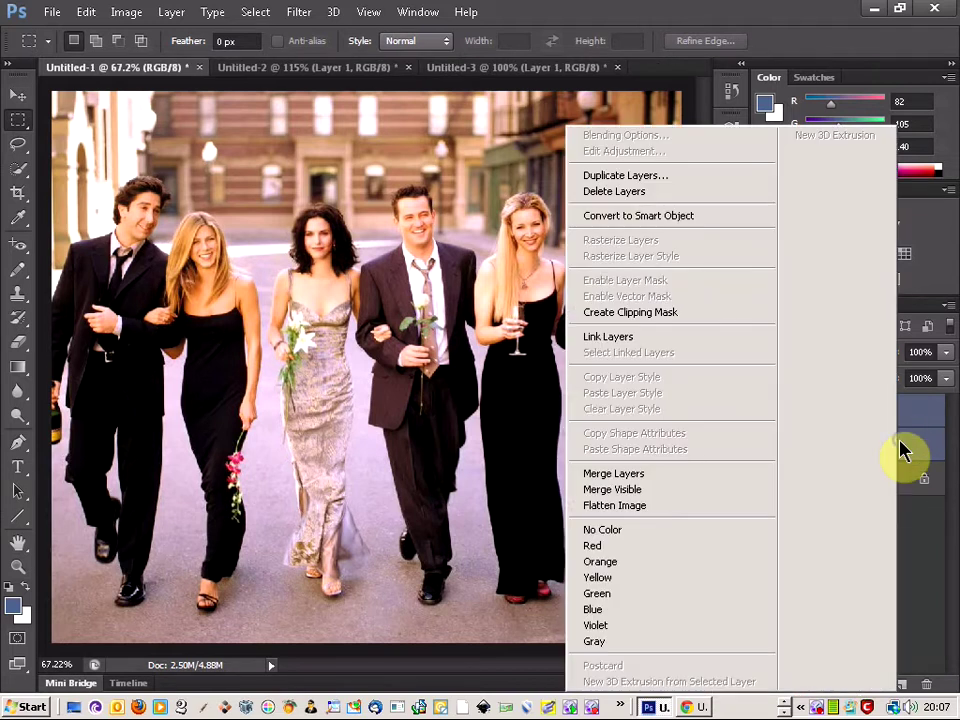
pyautogui.click(745, 483)
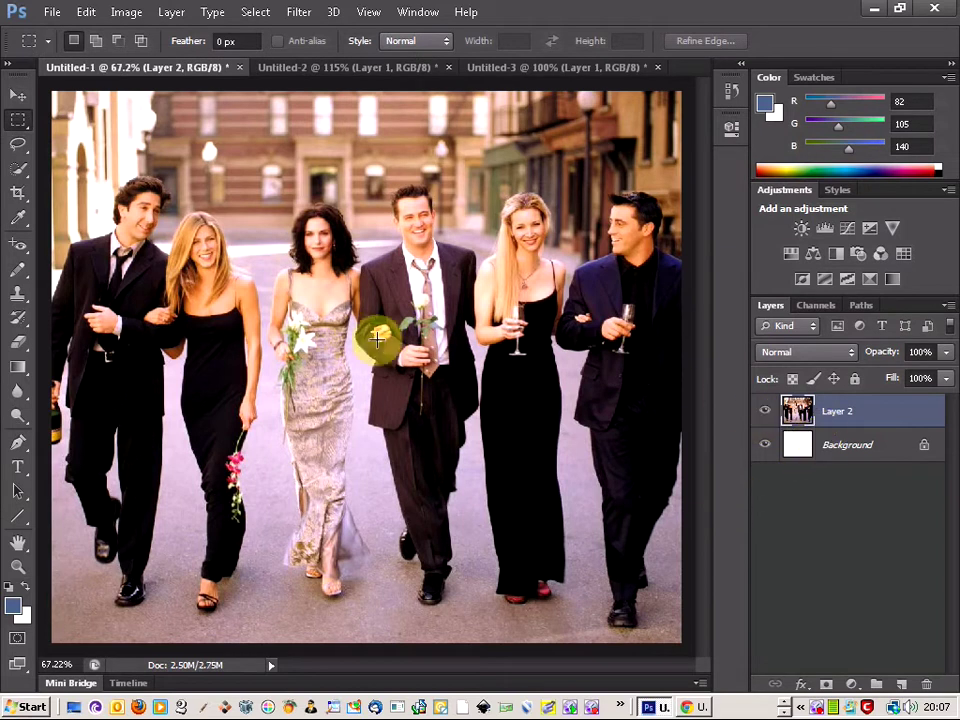
# - Outline the head of the woman in the silver dress with the Lasso tool, cut it and paste it onto a new layer
pyautogui.click(16, 150)
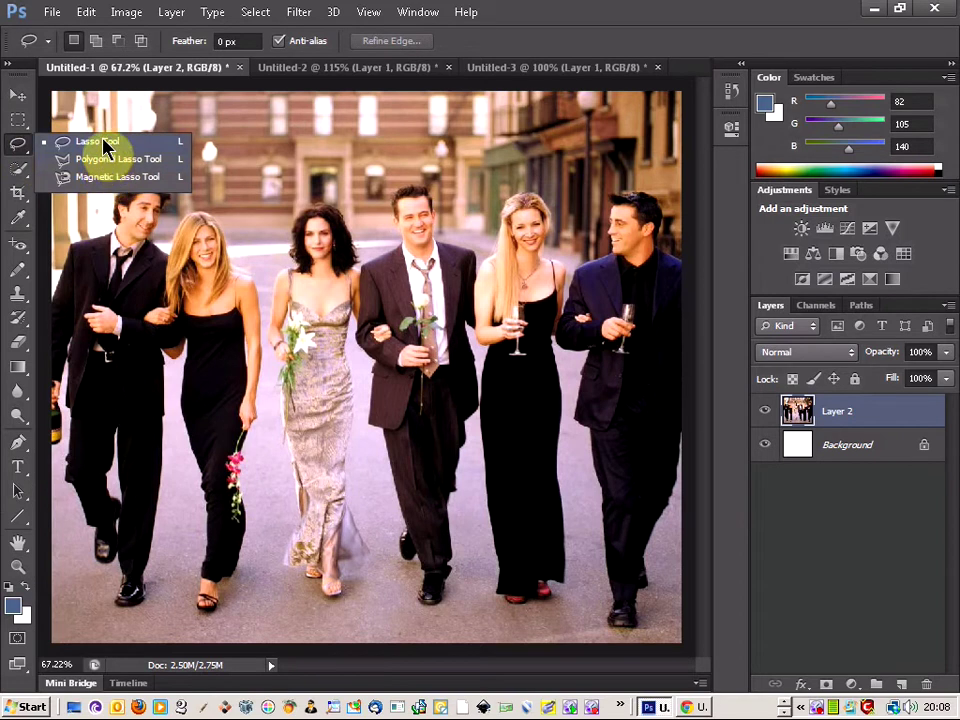
pyautogui.moveTo(306, 185)
pyautogui.mouseDown()
pyautogui.moveTo(264, 207)
pyautogui.moveTo(259, 246)
pyautogui.moveTo(275, 270)
pyautogui.moveTo(348, 281)
pyautogui.moveTo(364, 262)
pyautogui.moveTo(361, 215)
pyautogui.moveTo(318, 186)
pyautogui.mouseUp()
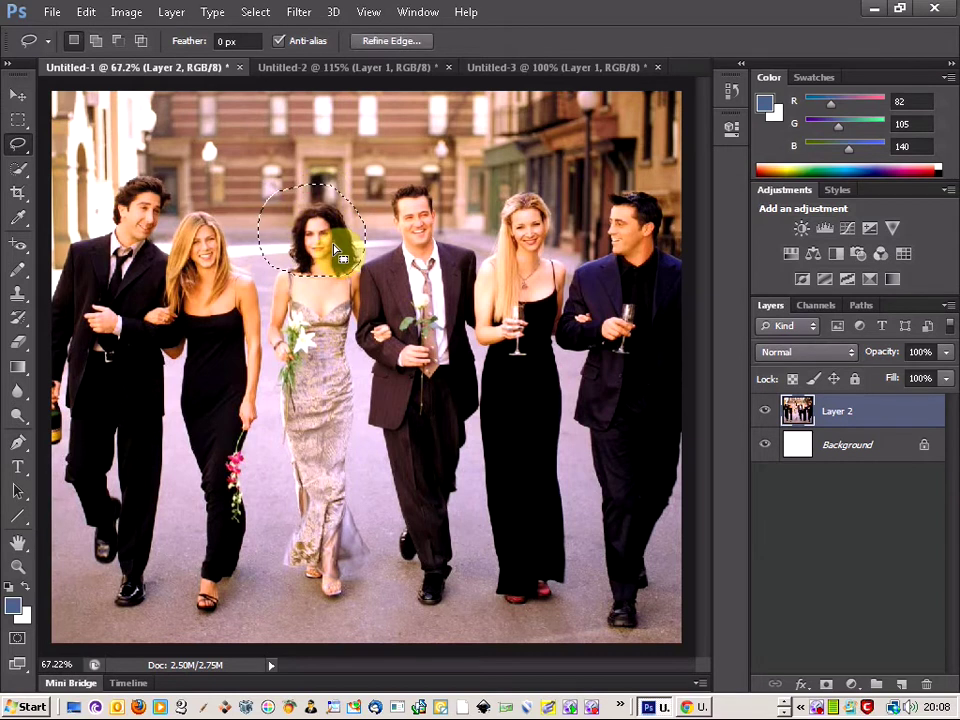
pyautogui.press('Delete')
pyautogui.hotkey('ctrl', 'v')
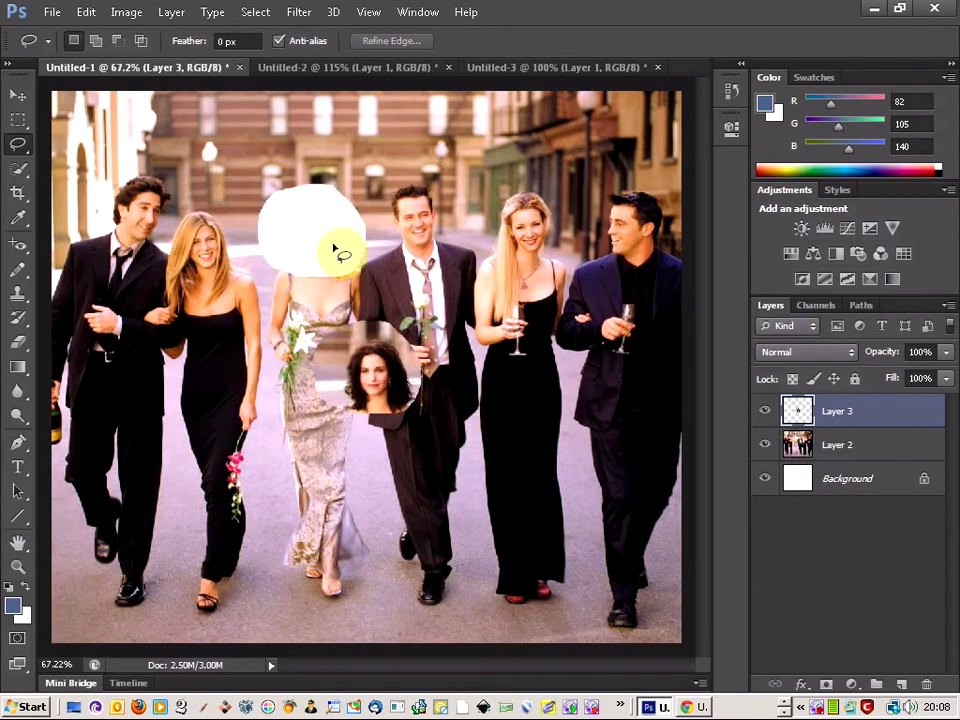
# - Move the pasted head back into the white gap above the silver dress
pyautogui.click(18, 94)
pyautogui.moveTo(346, 355); pyautogui.dragTo(286, 215)
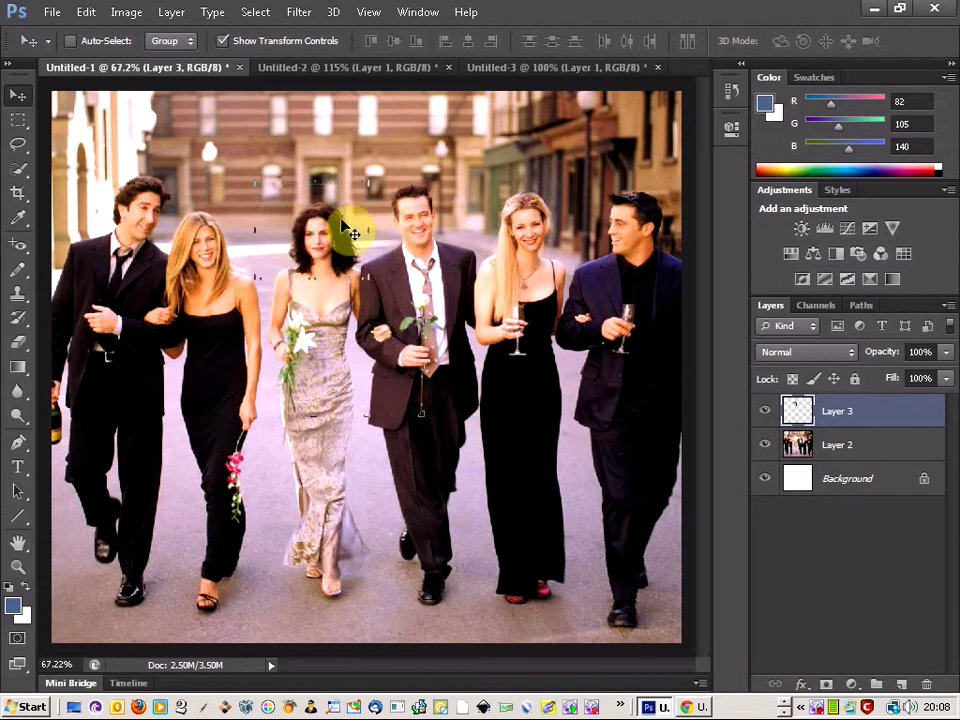
pyautogui.click(318, 232)
pyautogui.hotkey('ctrl', 'z')
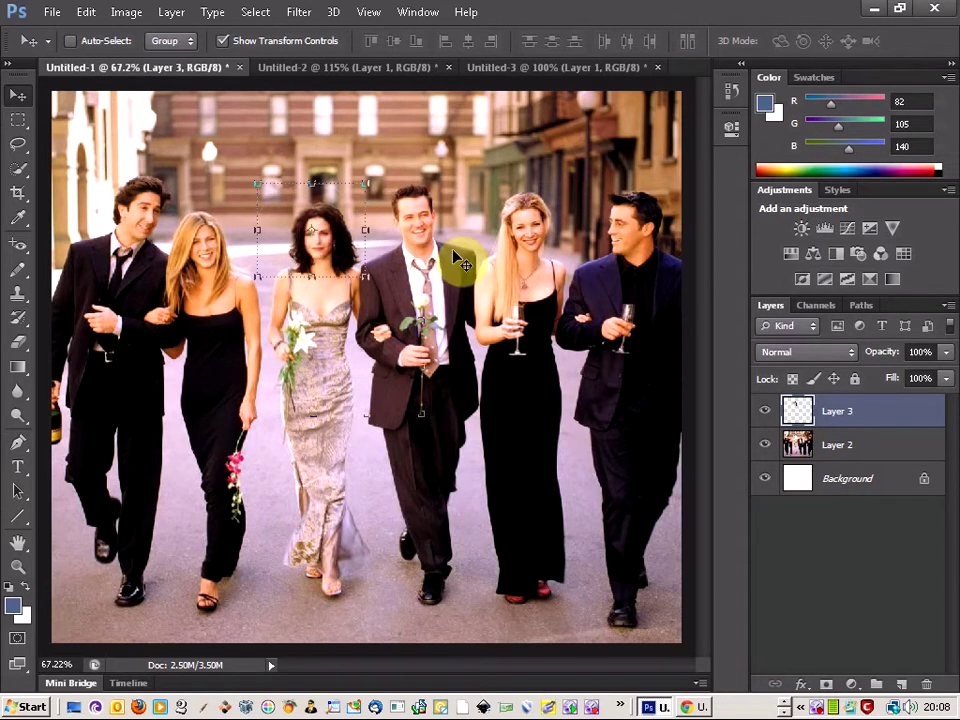
pyautogui.hotkey('ctrl', 'z')
pyautogui.moveTo(363, 312); pyautogui.dragTo(311, 178)
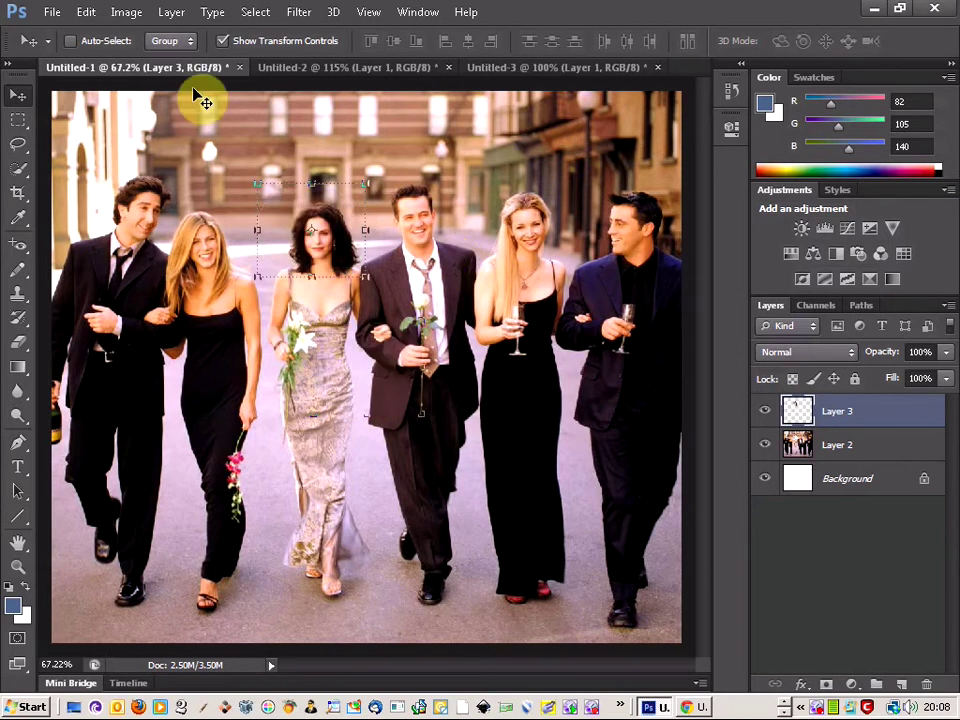
# - Undo the move, paste and cut of the head, and clear the lasso selection
pyautogui.click(85, 12)
pyautogui.click(118, 63)
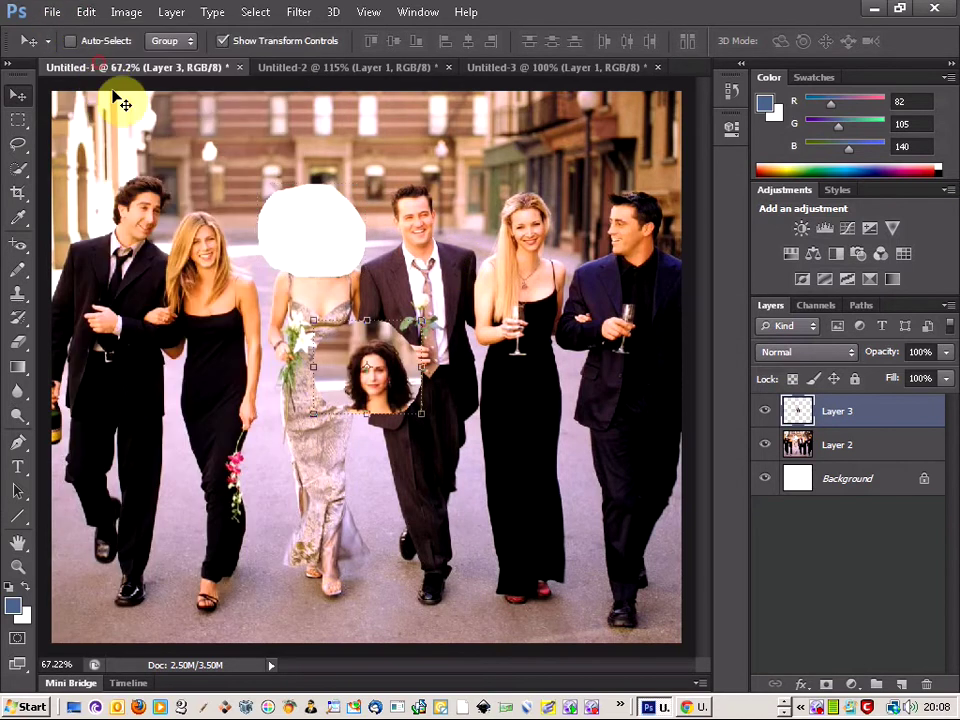
pyautogui.hotkey('ctrl', 'alt', 'z')
pyautogui.hotkey('ctrl', 'alt', 'z')
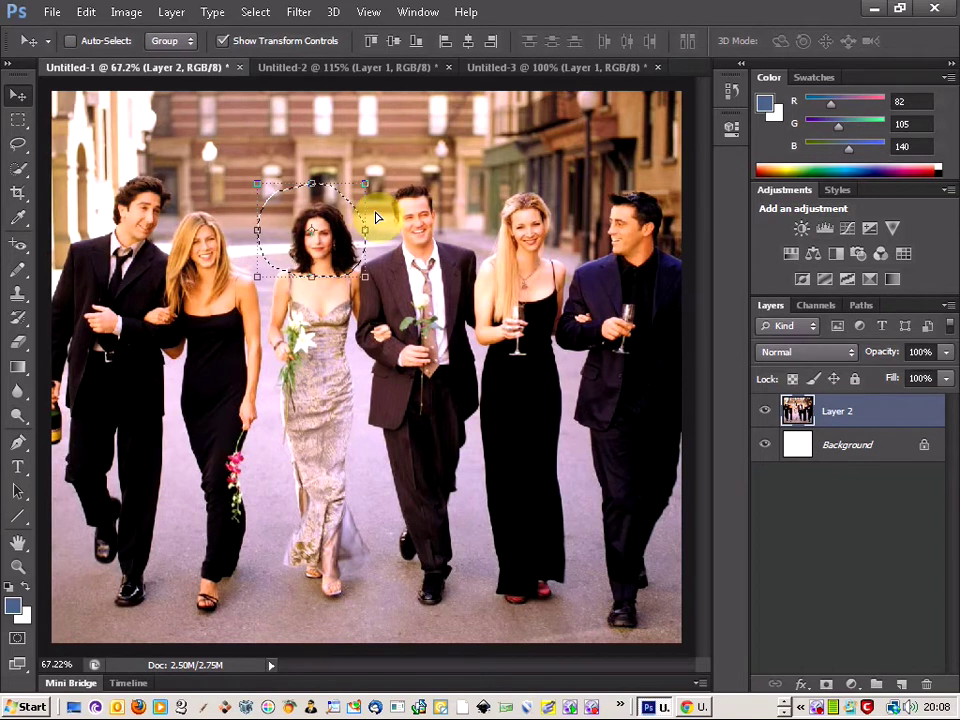
pyautogui.click(18, 119)
pyautogui.click(374, 155)
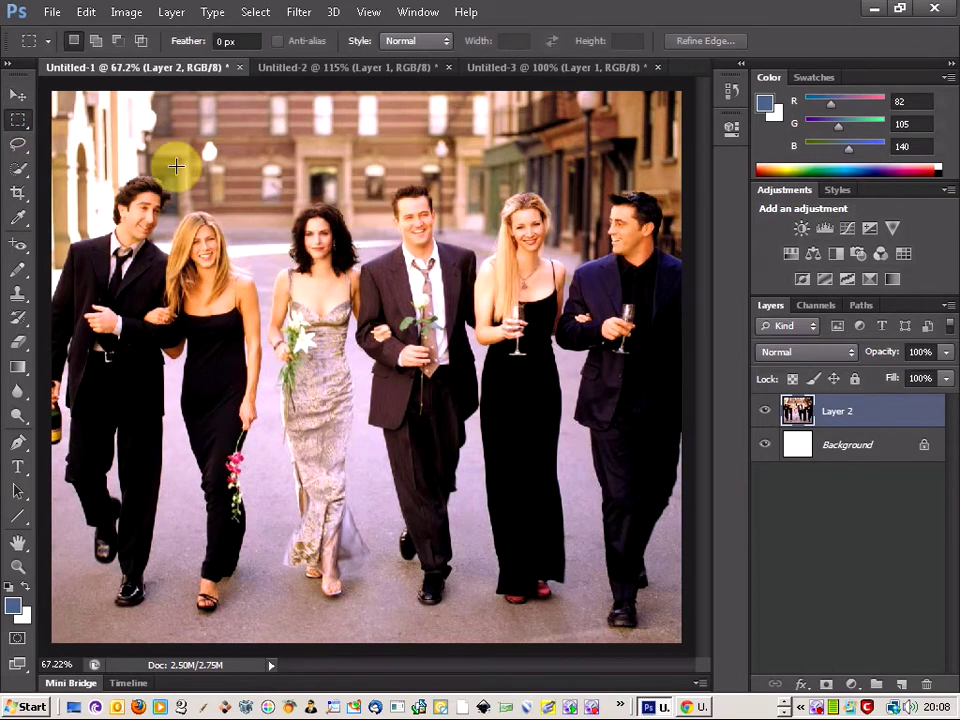
# - Outline the head and shoulders of the woman in the silver dress with the Polygonal Lasso tool, and clear the selection
pyautogui.click(19, 147)
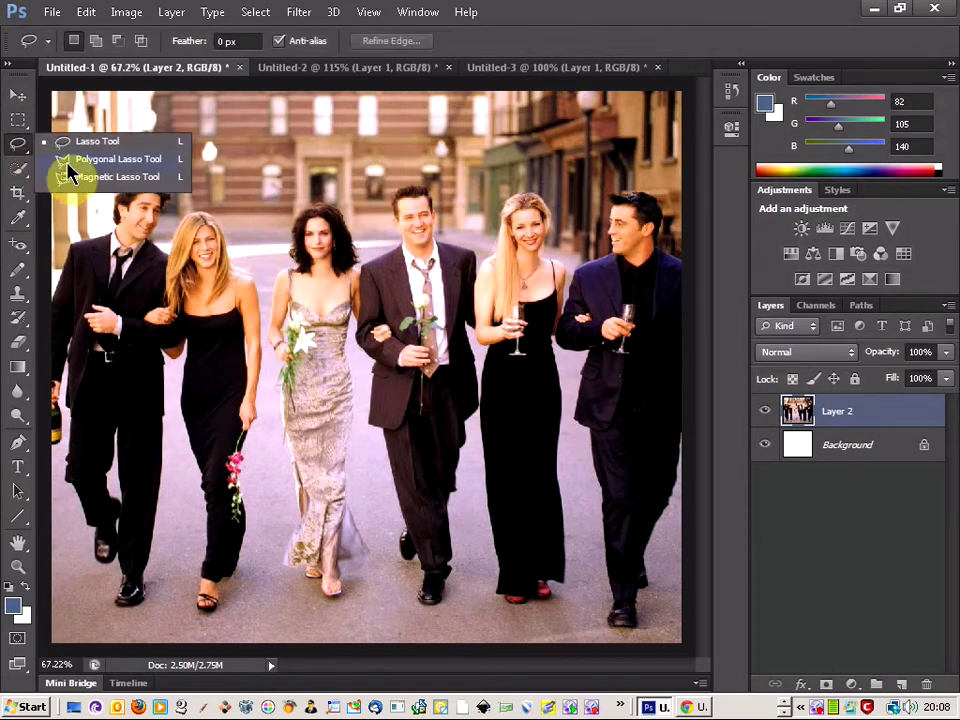
pyautogui.click(100, 159)
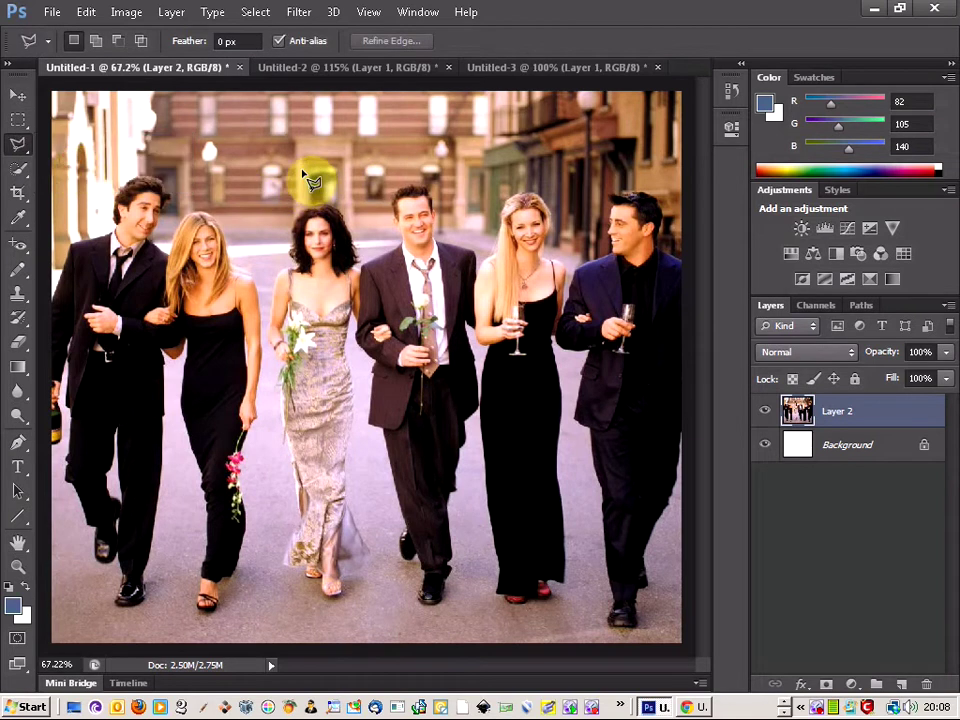
pyautogui.click(279, 184)
pyautogui.click(262, 240)
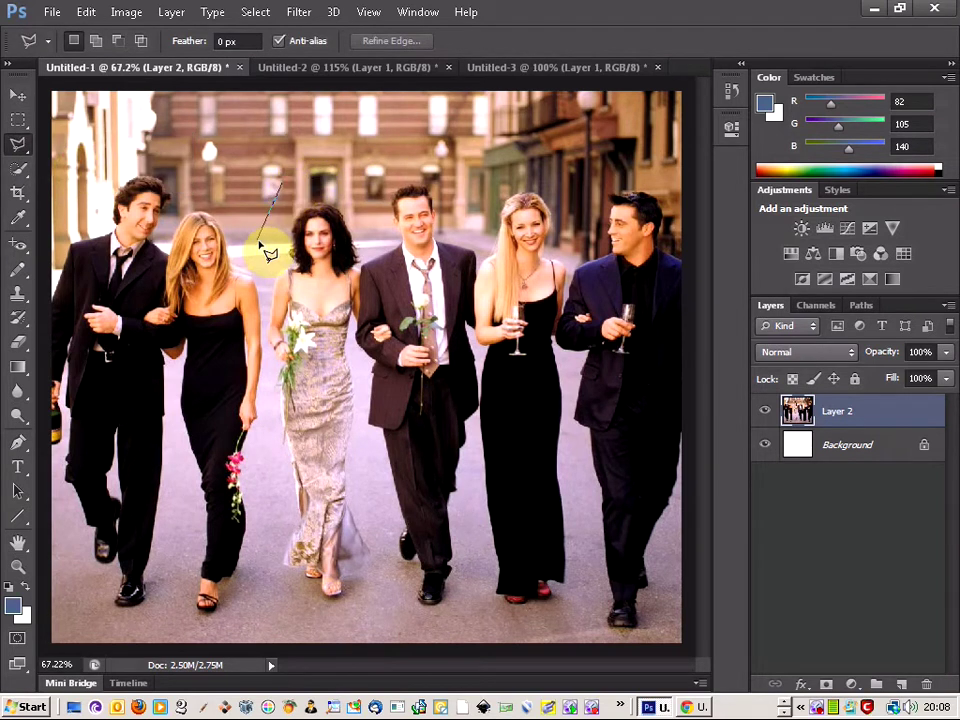
pyautogui.click(268, 305)
pyautogui.click(386, 305)
pyautogui.click(390, 240)
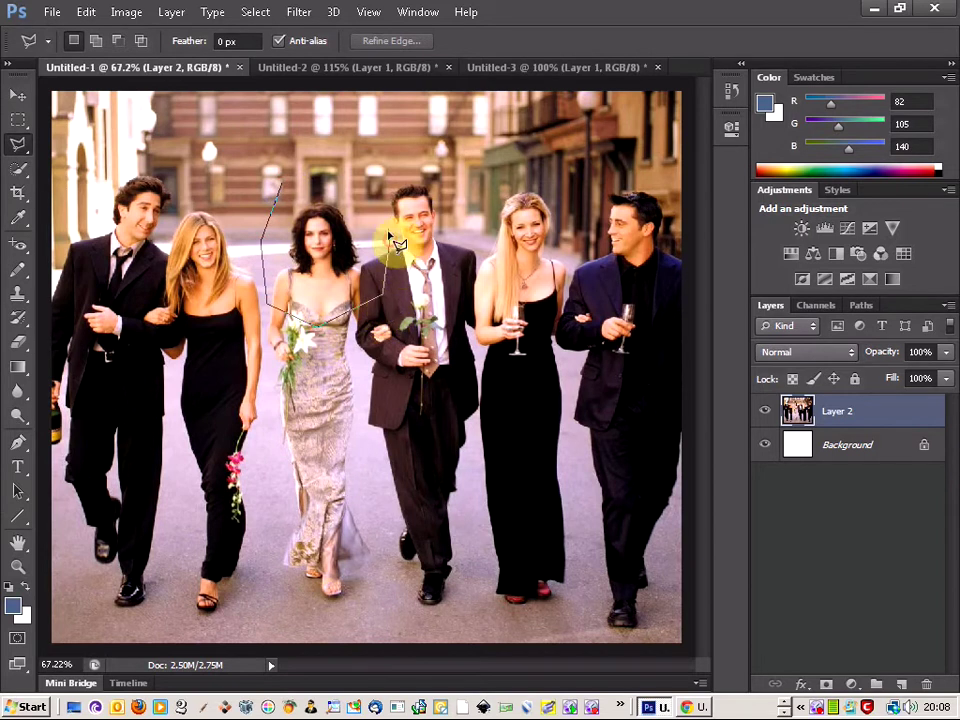
pyautogui.click(366, 182)
pyautogui.click(287, 190)
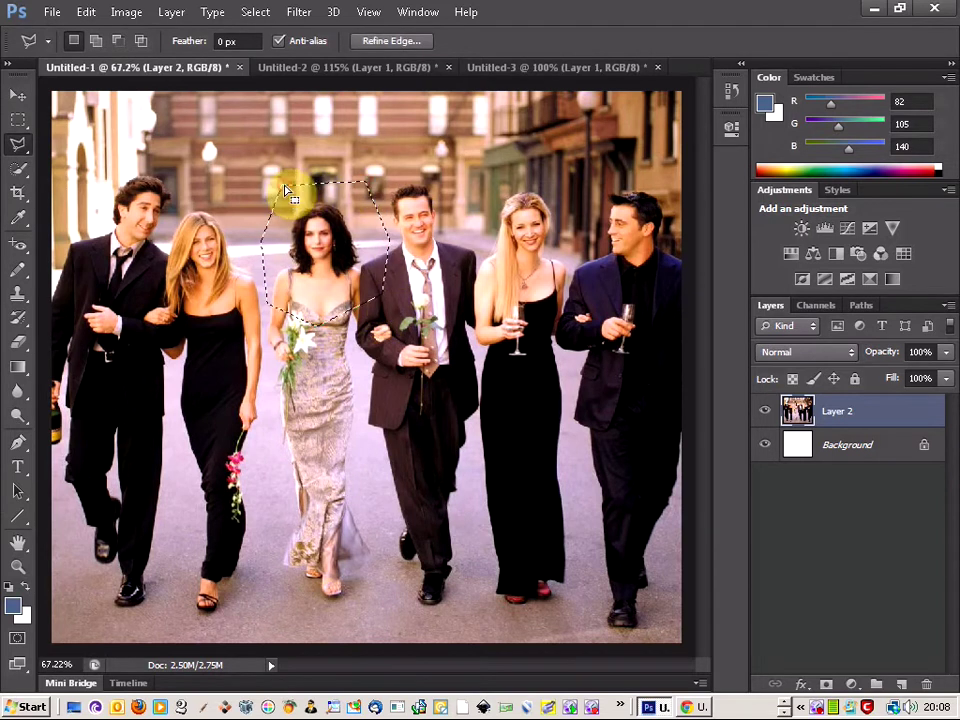
pyautogui.click(18, 119)
pyautogui.click(130, 128)
# - Try tracing the edge of the woman in the silver dress with the Magnetic Lasso tool, starting at her shoulder
pyautogui.click(20, 150)
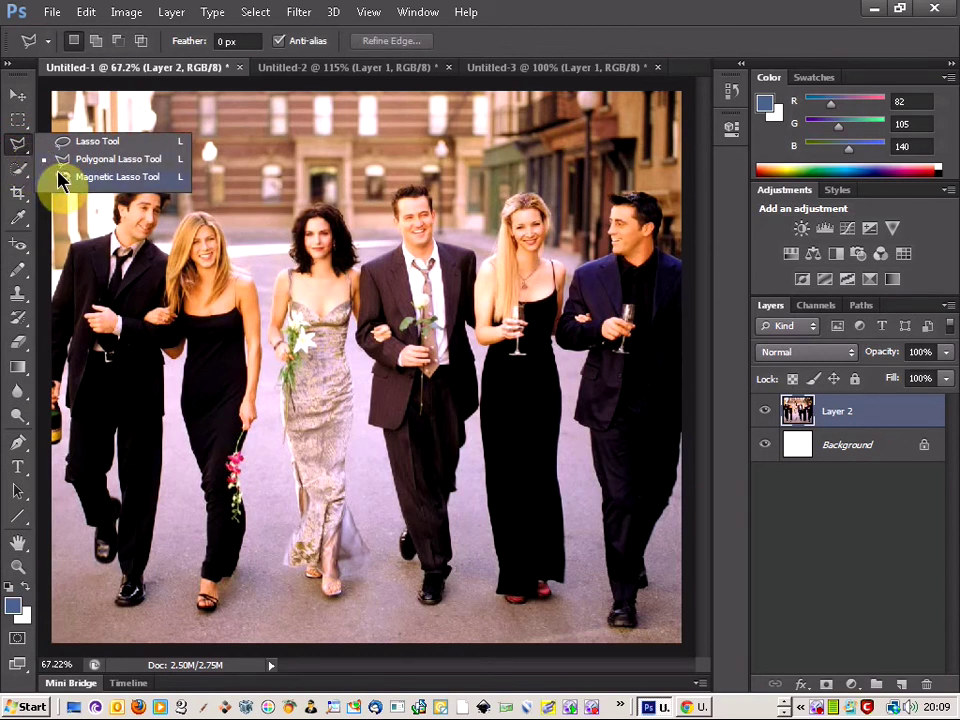
pyautogui.click(59, 177)
pyautogui.scroll(2, 300, 266)
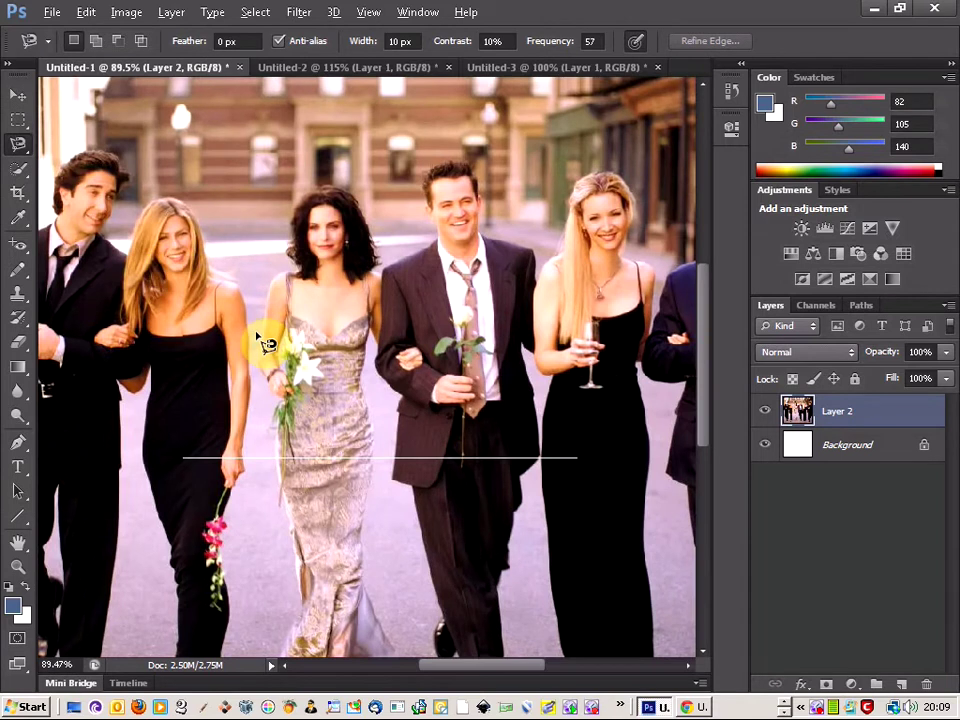
pyautogui.scroll(4, 280, 381)
pyautogui.scroll(-4, 280, 381)
pyautogui.scroll(-1, 287, 383)
pyautogui.scroll(5, 317, 491)
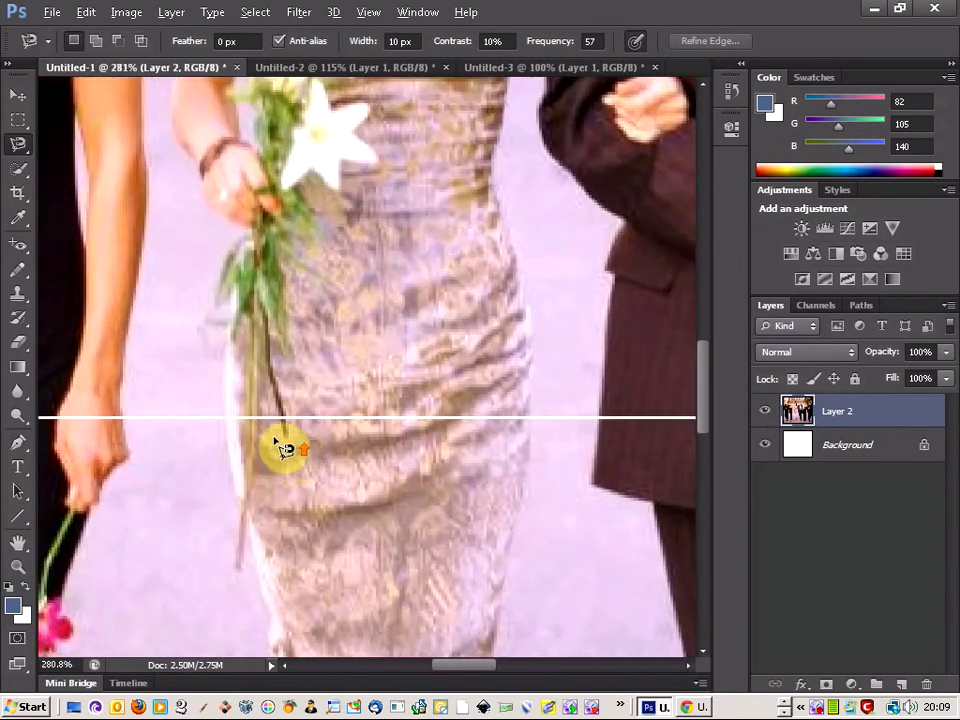
pyautogui.scroll(2, 285, 448)
pyautogui.scroll(6, 272, 439)
pyautogui.scroll(8, 258, 418)
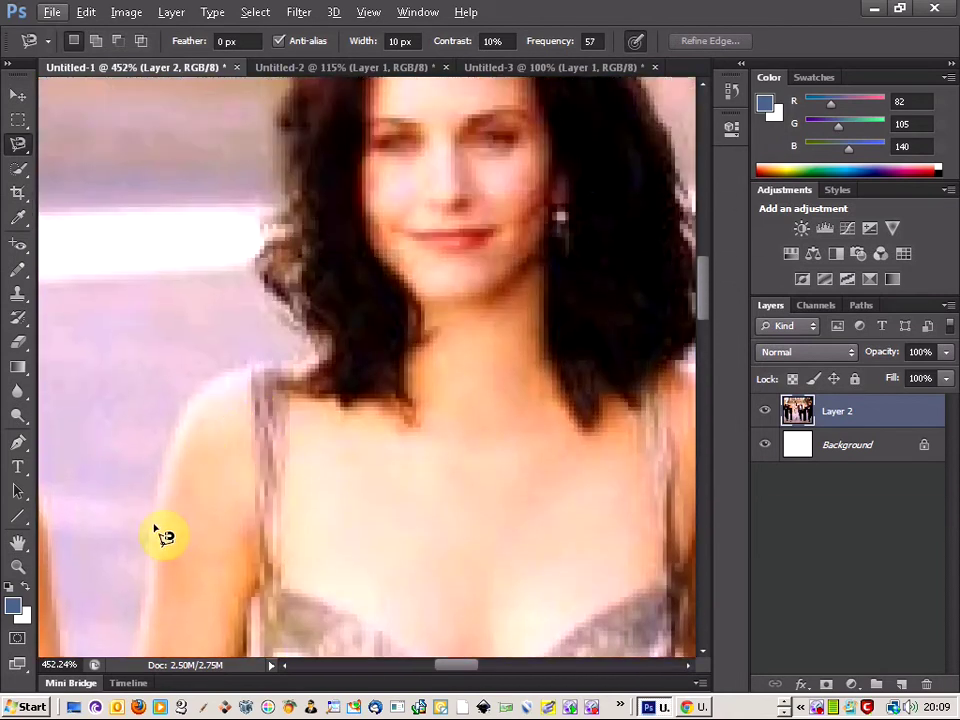
pyautogui.click(153, 522)
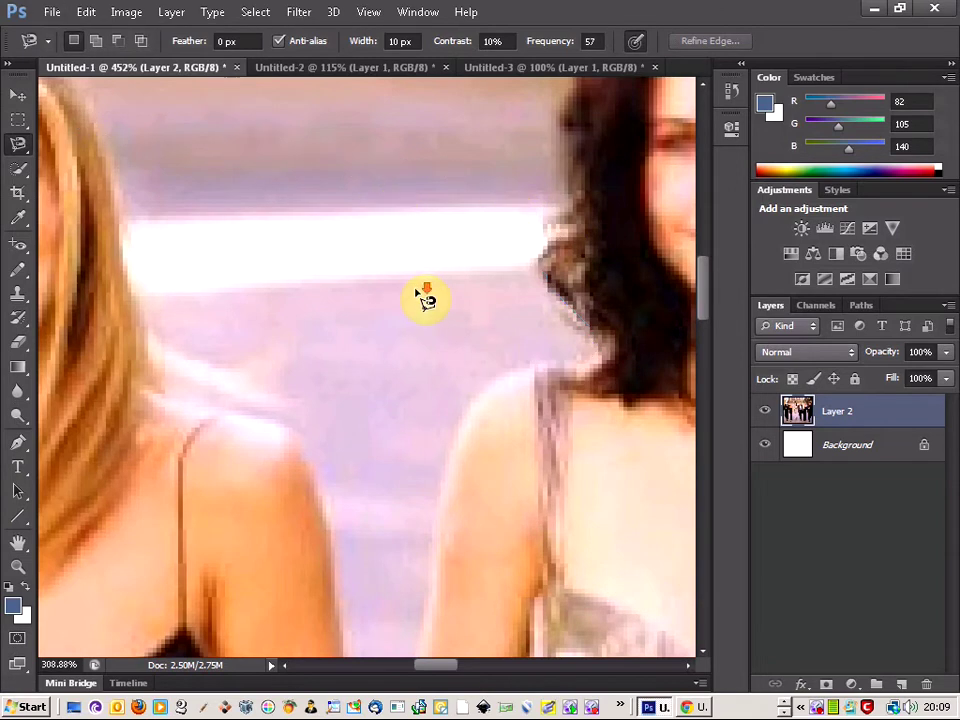
pyautogui.scroll(-2, 422, 298)
pyautogui.scroll(-1, 404, 296)
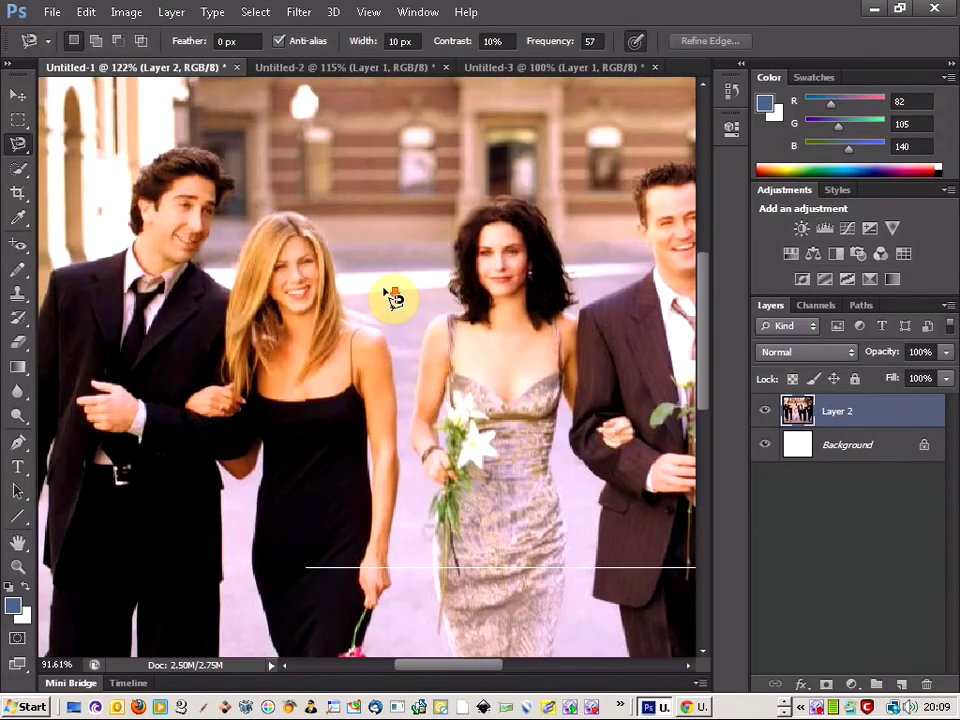
pyautogui.scroll(-2, 395, 298)
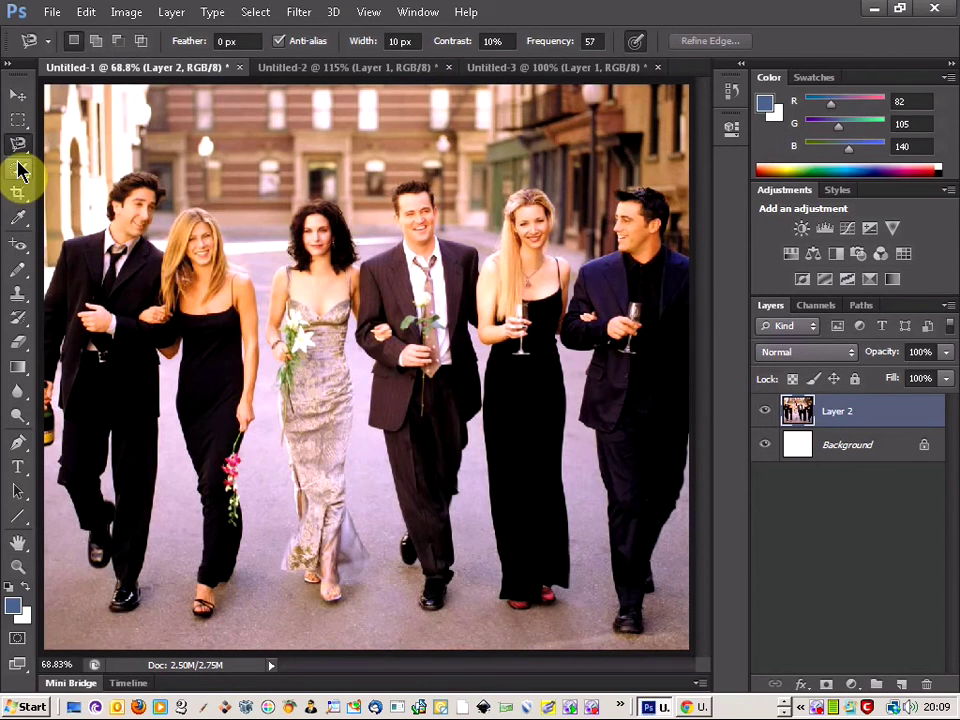
# - Brush a selection over the women, the street between them and the middle man's face with the Quick Selection tool, and subtract the street
pyautogui.click(18, 178)
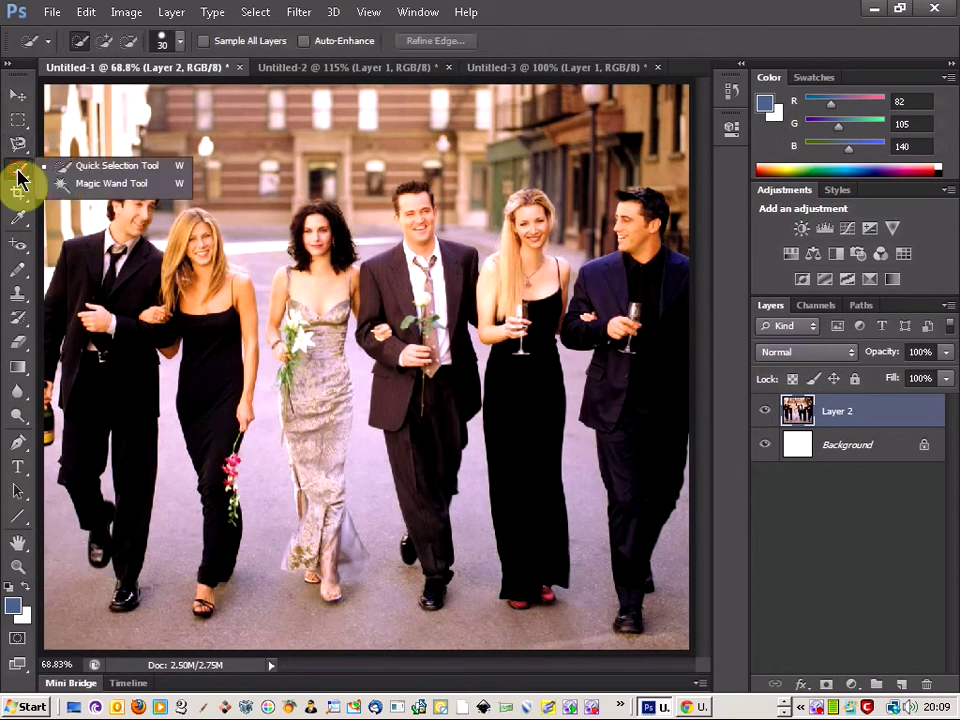
pyautogui.click(130, 180)
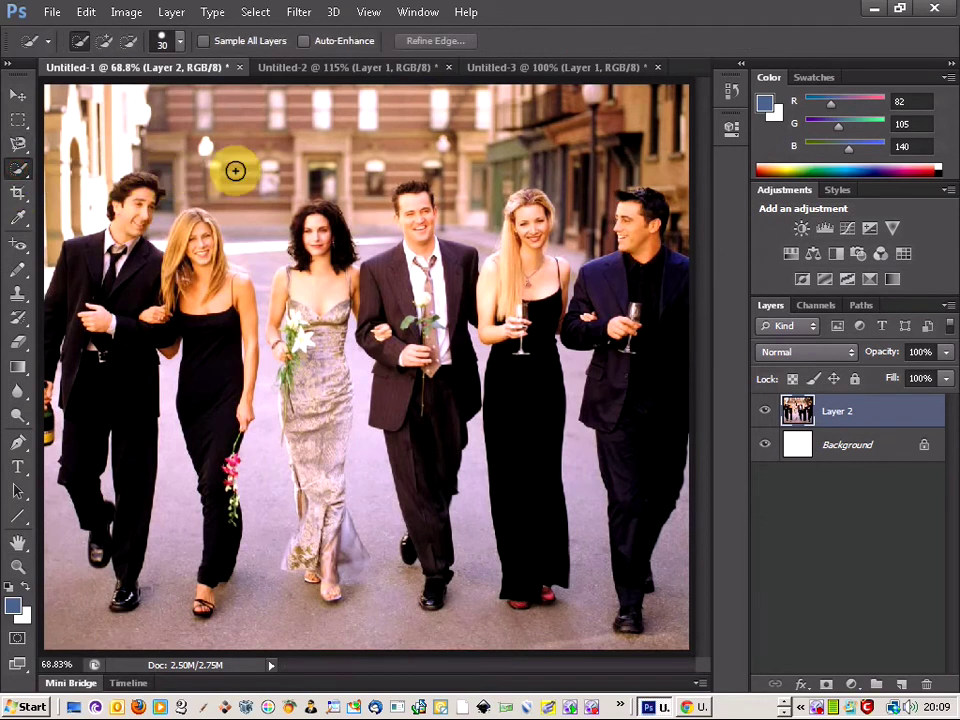
pyautogui.click(283, 207)
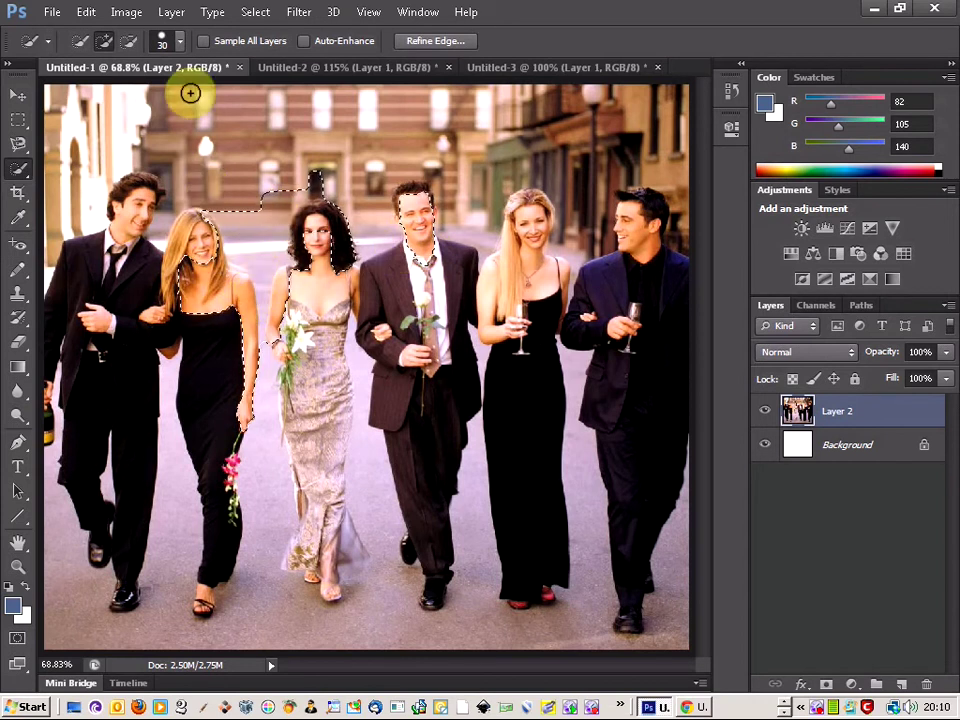
pyautogui.click(129, 42)
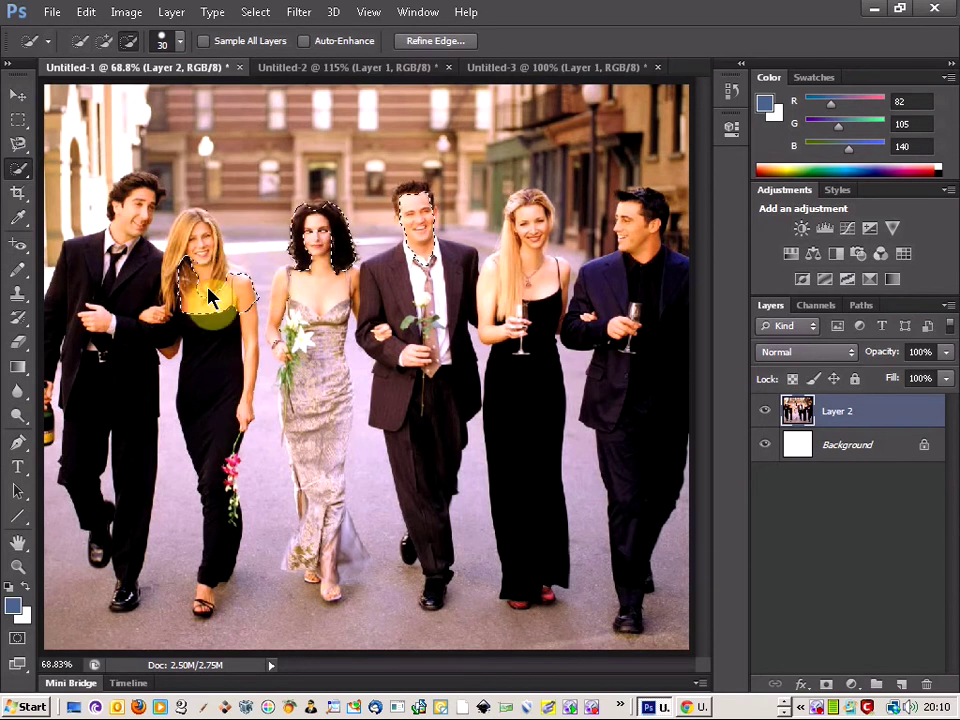
# - Try the Magic Wand with tolerance 32 on the brick wall, the middle man's neck and the front of his suit jacket
pyautogui.click(15, 178)
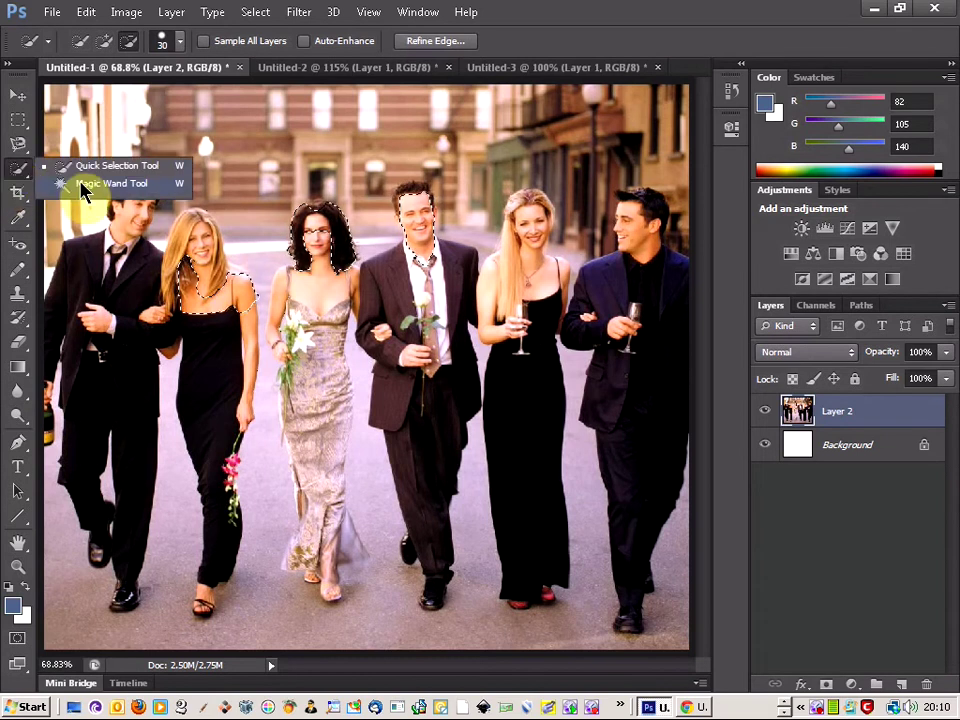
pyautogui.click(84, 185)
pyautogui.click(244, 171)
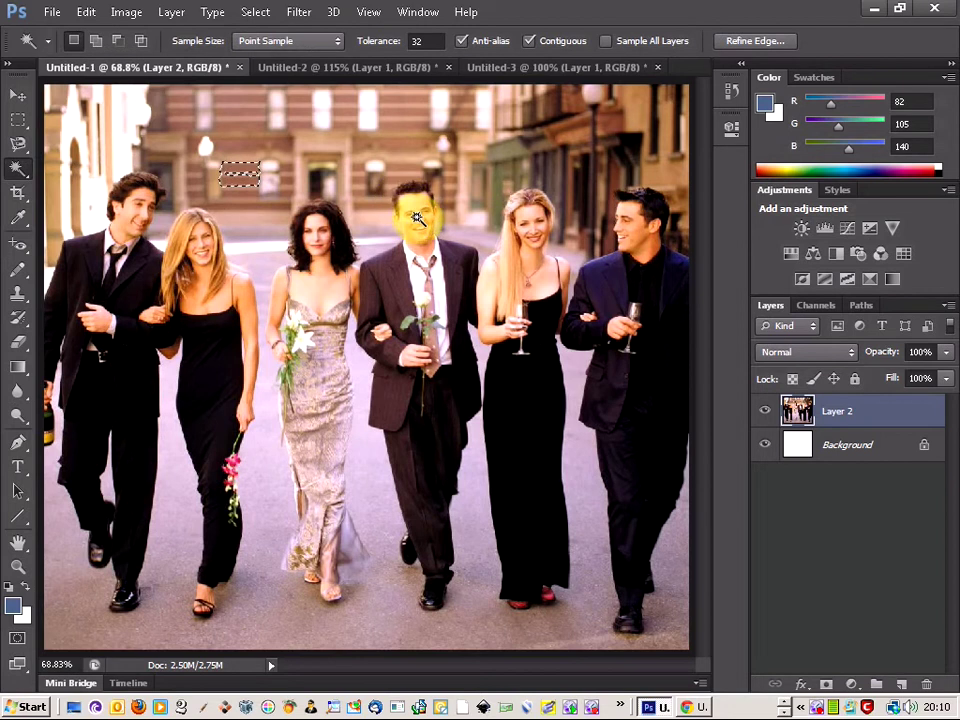
pyautogui.keyDown('shift'); pyautogui.click(428, 243); pyautogui.keyUp('shift')
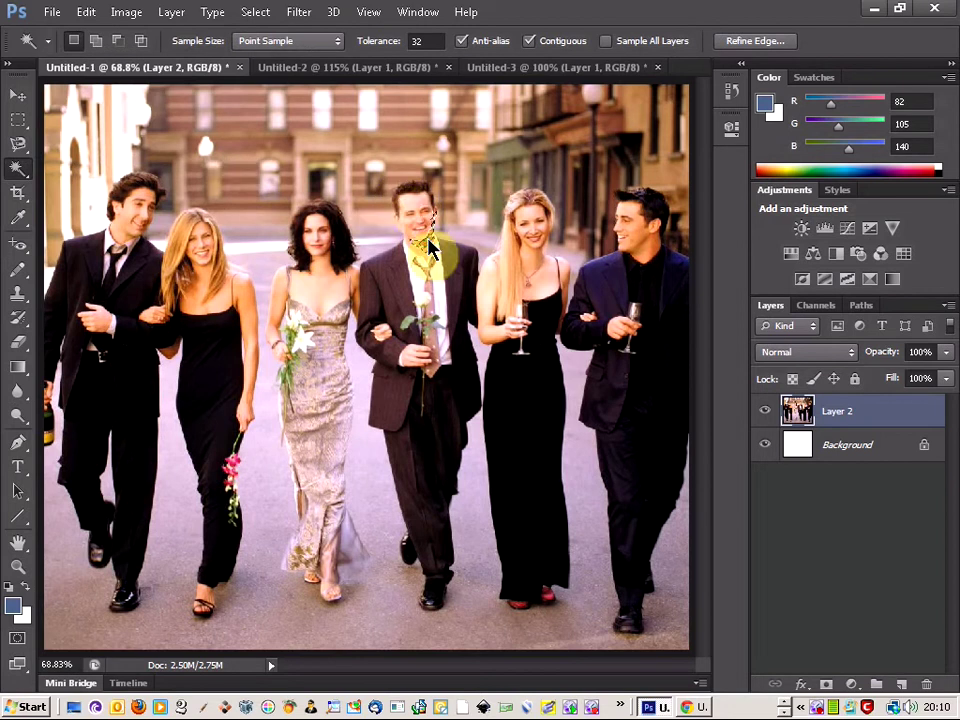
pyautogui.click(461, 280)
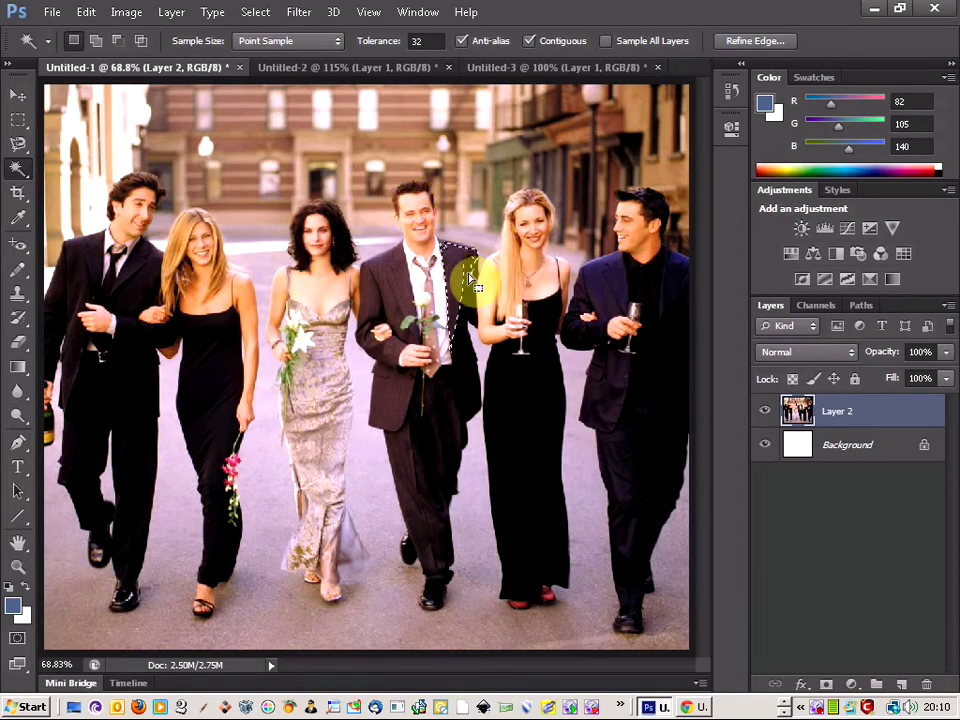
pyautogui.keyDown('shift'); pyautogui.click(466, 318); pyautogui.keyUp('shift')
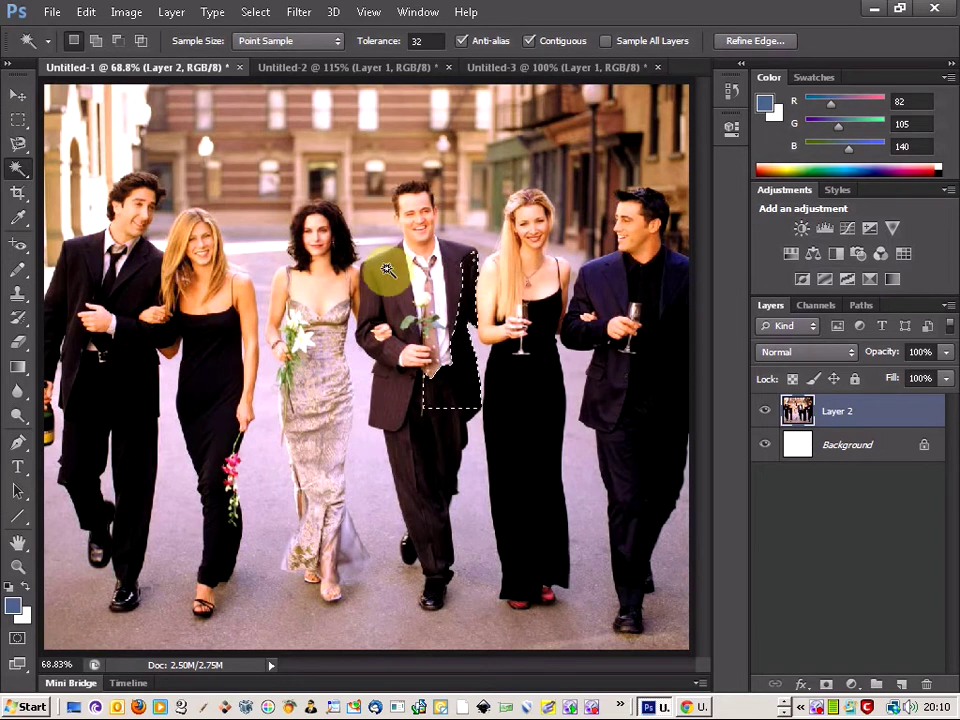
# - Magic-wand the middle man's sleeve, the hem area of the silver dress and finally the black clothes of the couple beside her
pyautogui.click(386, 326)
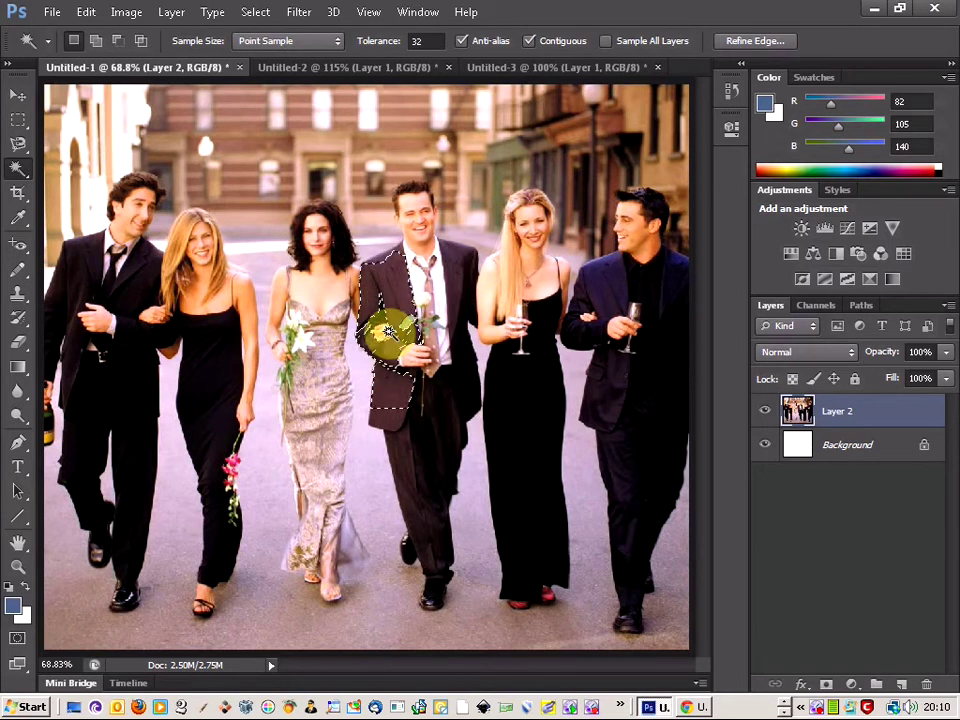
pyautogui.click(346, 438)
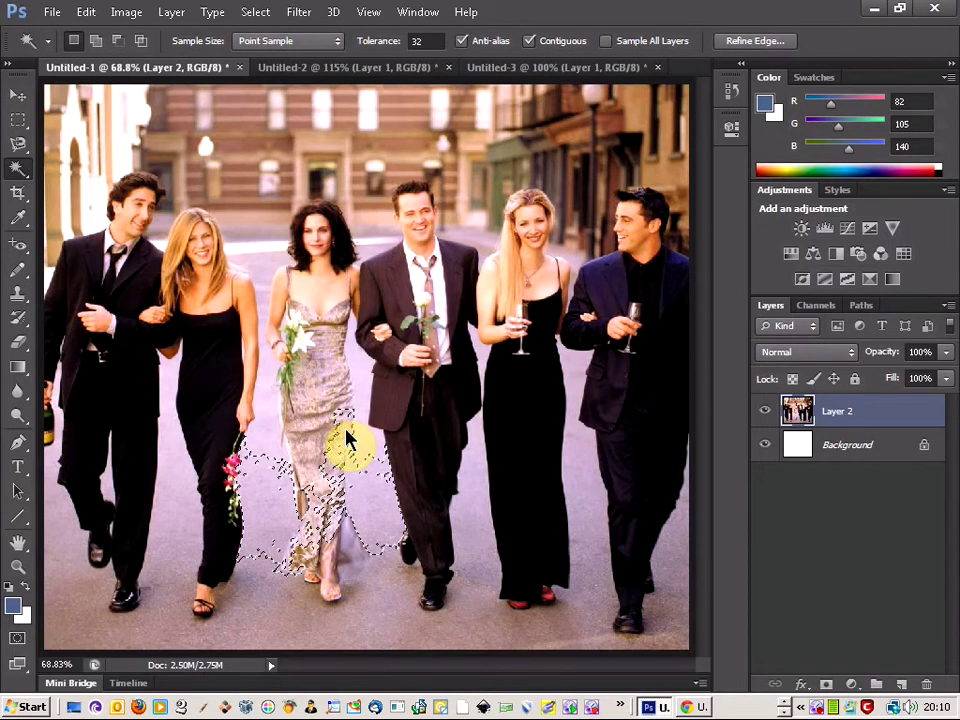
pyautogui.click(226, 405)
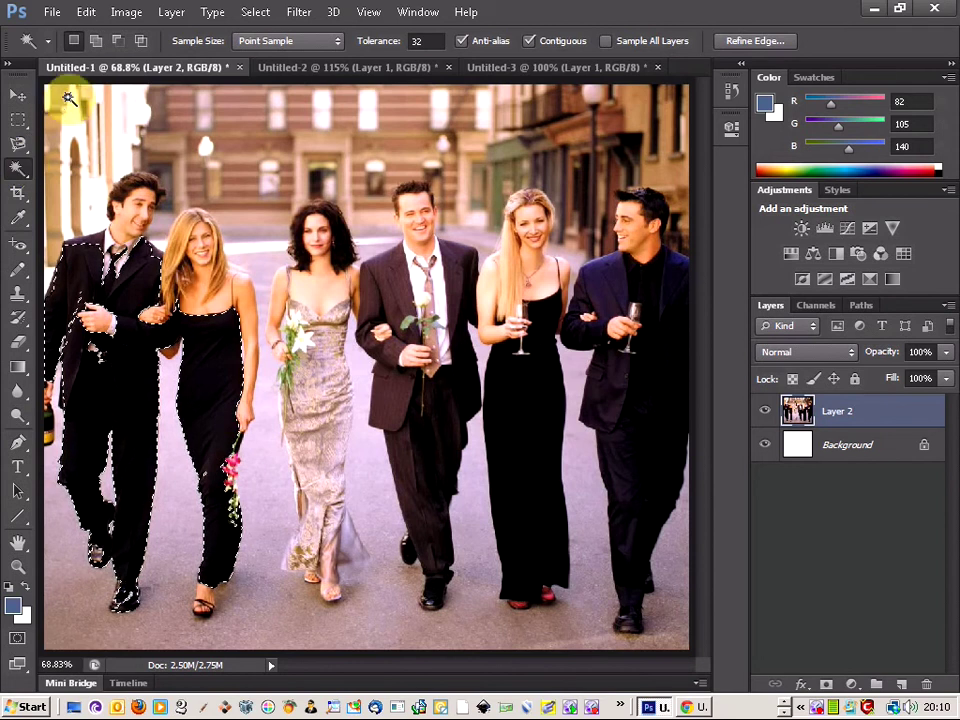
# - Subtract the couple's black suit and dress from the selection with the Quick Selection tool
pyautogui.rightClick(20, 172)
pyautogui.click(60, 163)
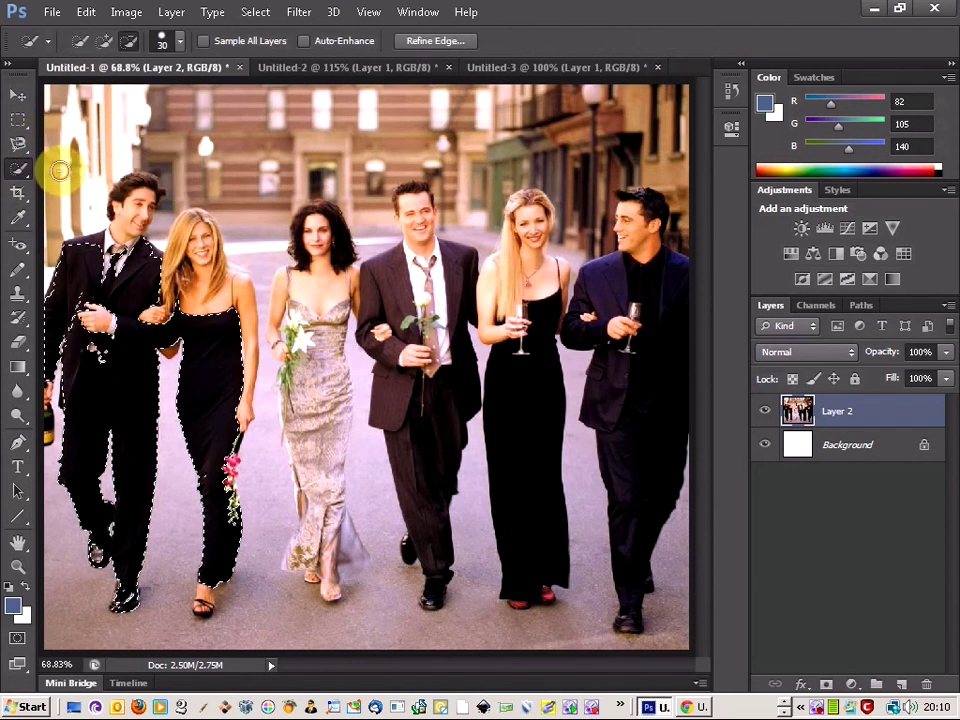
pyautogui.click(128, 42)
pyautogui.moveTo(79, 353)
pyautogui.mouseDown()
pyautogui.moveTo(90, 440)
pyautogui.moveTo(146, 377)
pyautogui.mouseUp()
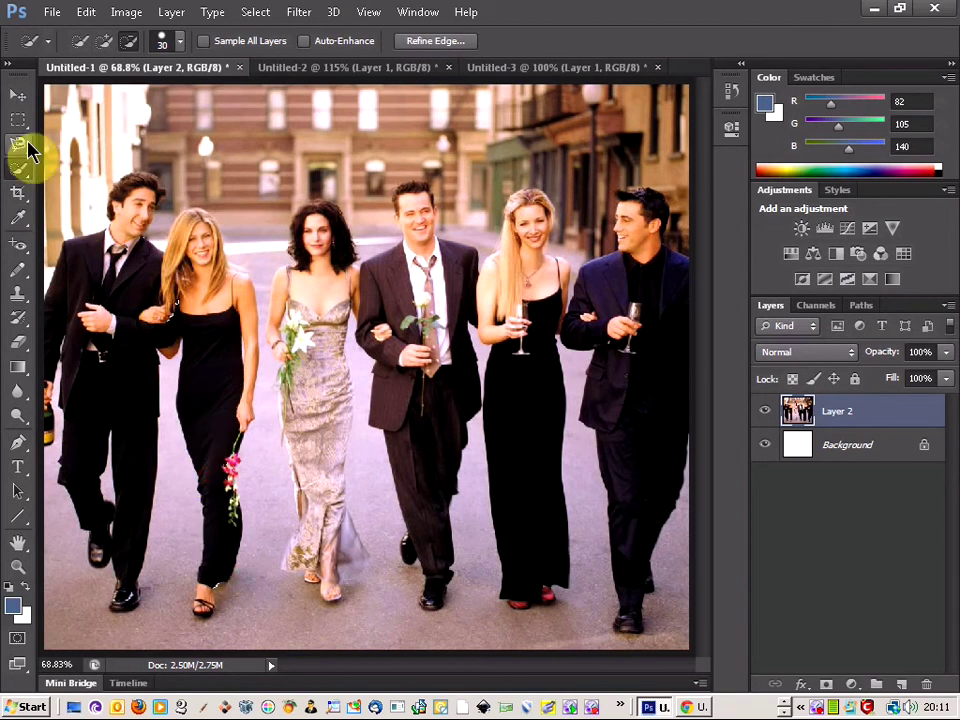
# - Crop the image to the selection bounds around the couple in black with the Crop tool, and undo the crop
pyautogui.click(19, 200)
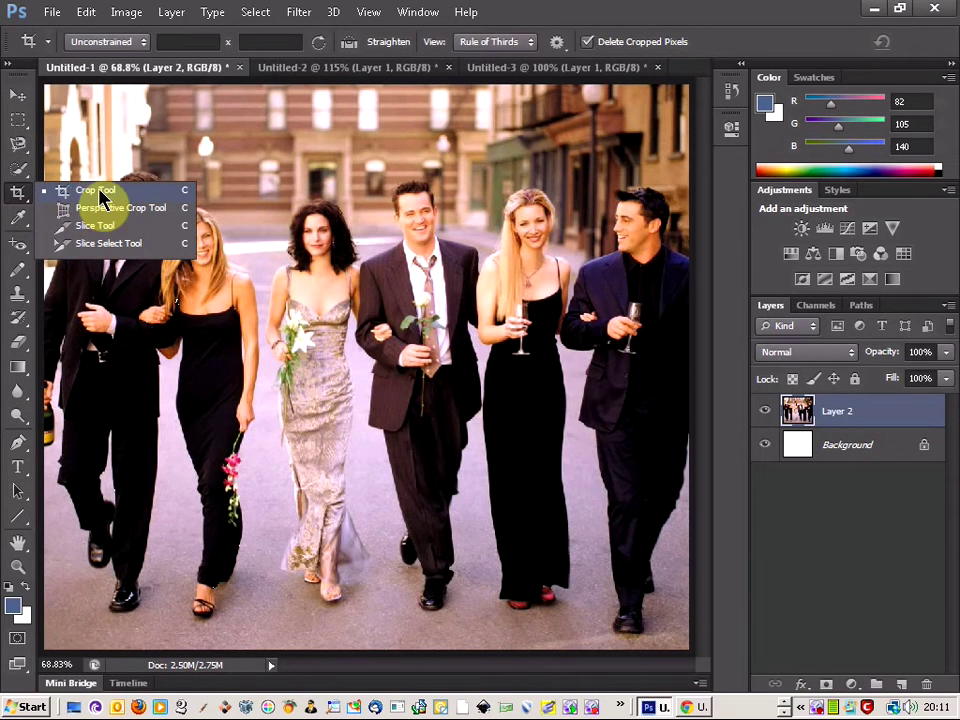
pyautogui.click(95, 191)
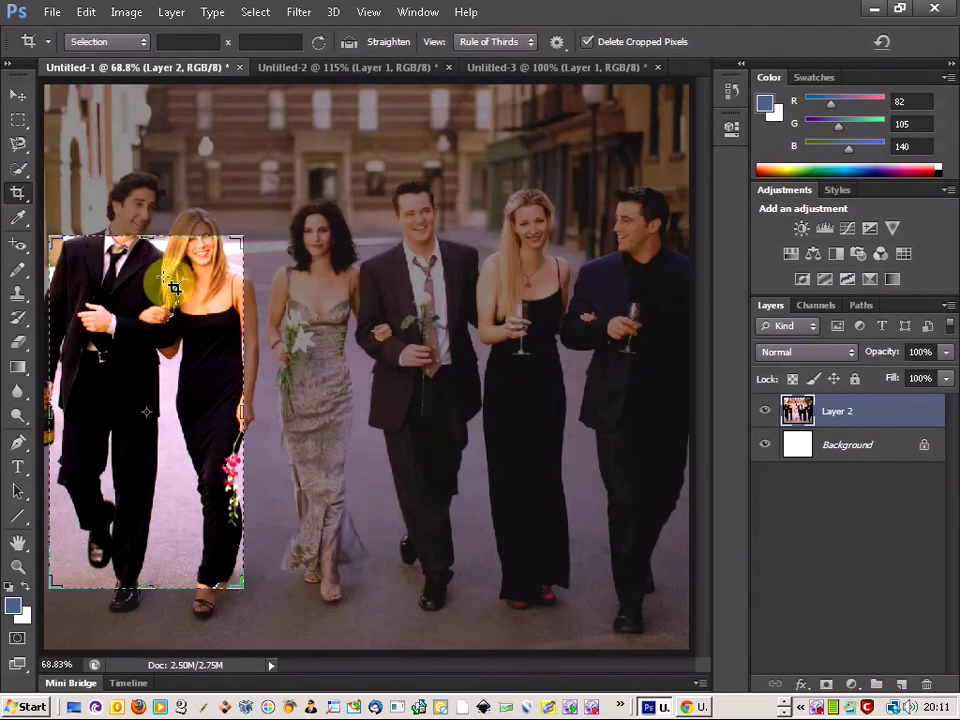
pyautogui.moveTo(285, 231); pyautogui.dragTo(251, 270)
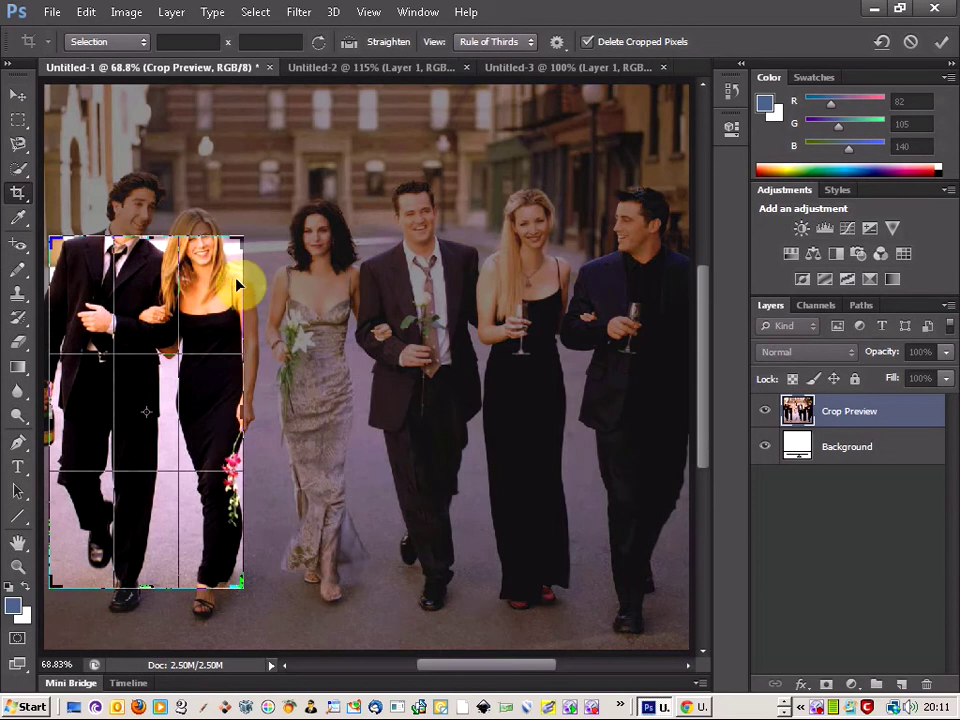
pyautogui.rightClick(197, 291)
pyautogui.click(363, 216)
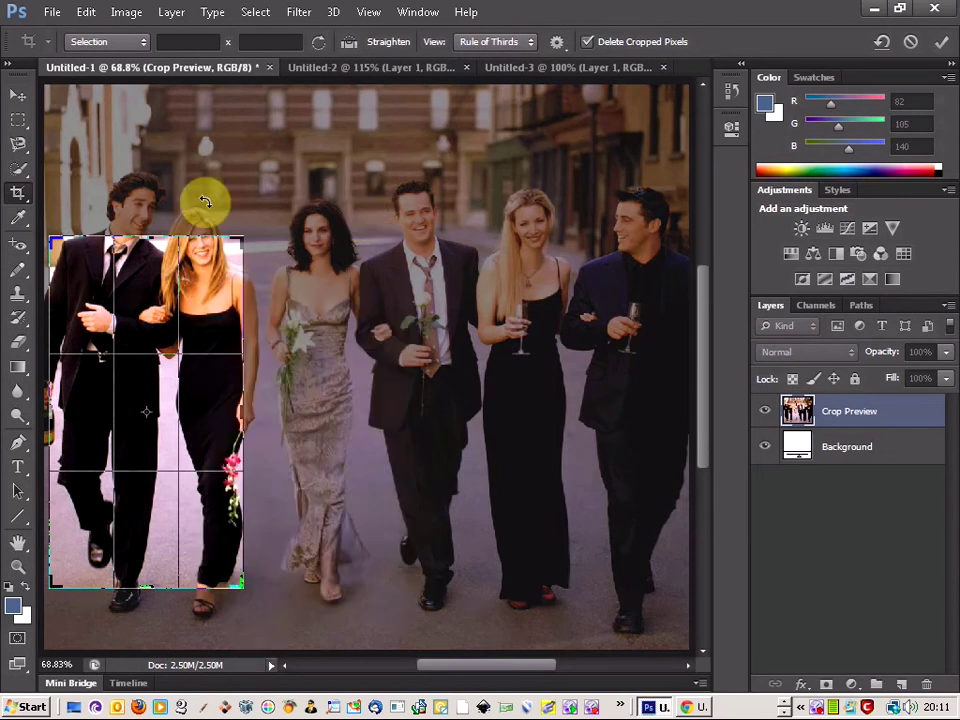
pyautogui.click(16, 120)
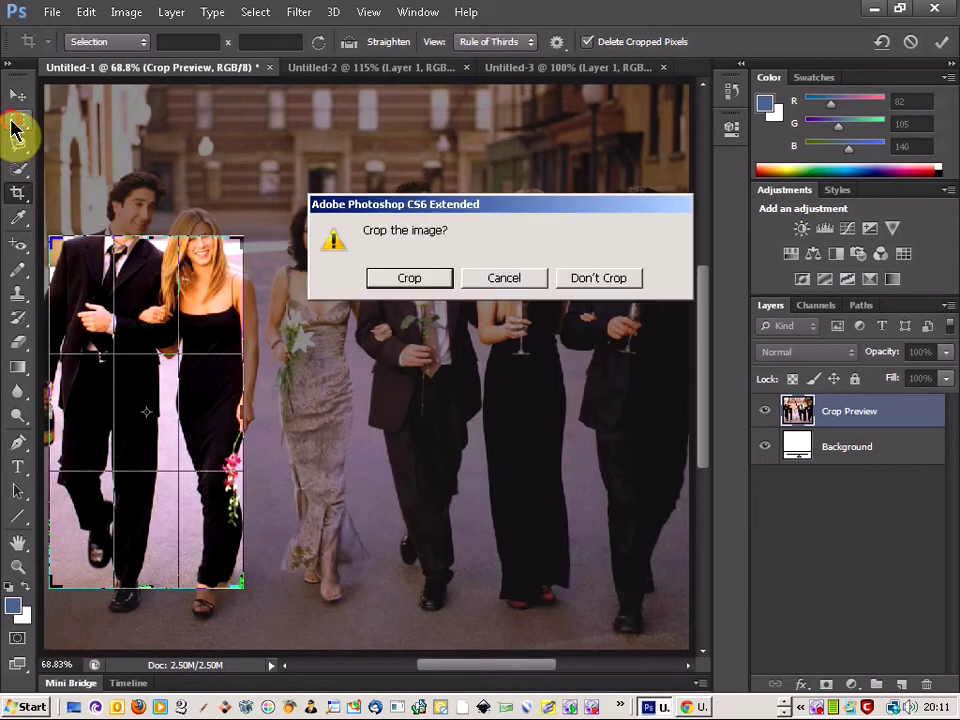
pyautogui.click(398, 282)
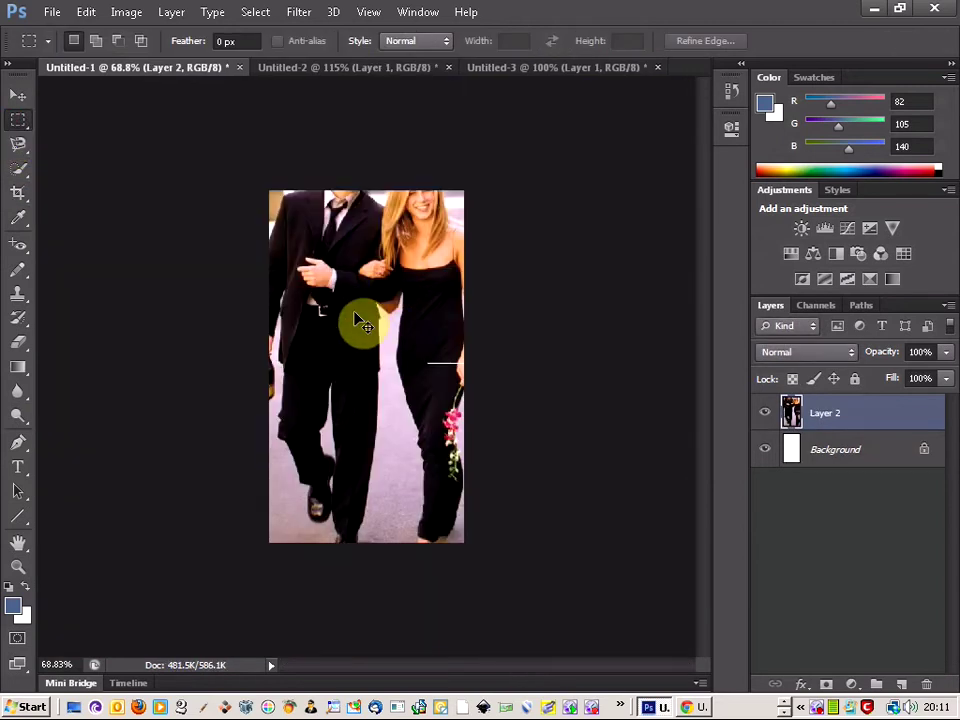
pyautogui.hotkey('ctrl', 'z')
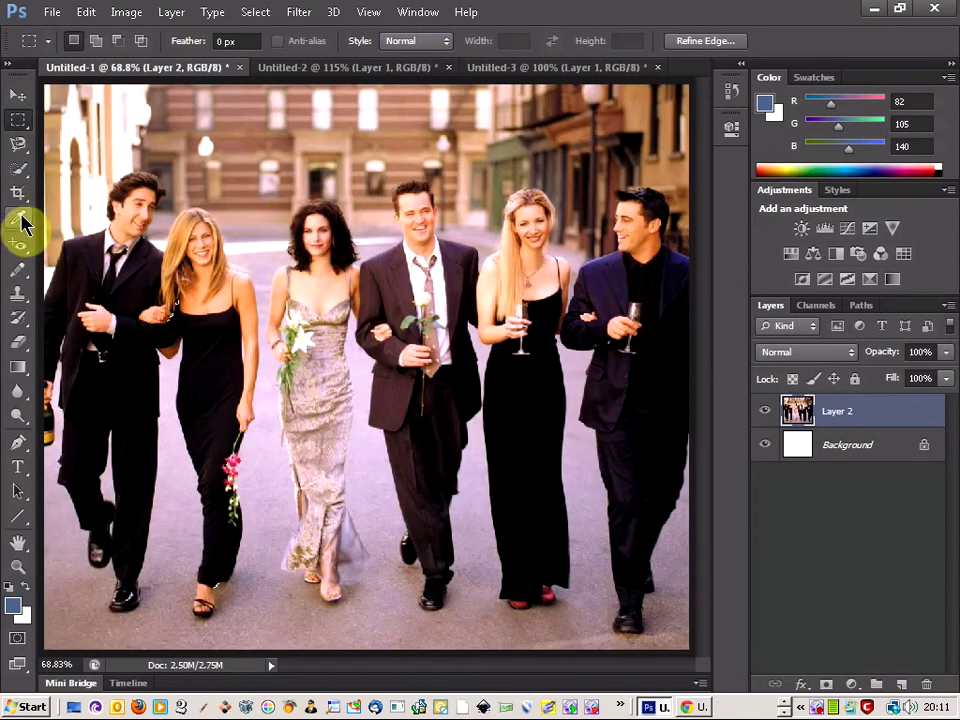
# - Crop the image to the four middle people with the Perspective Crop tool, and undo the crop
pyautogui.click(19, 194)
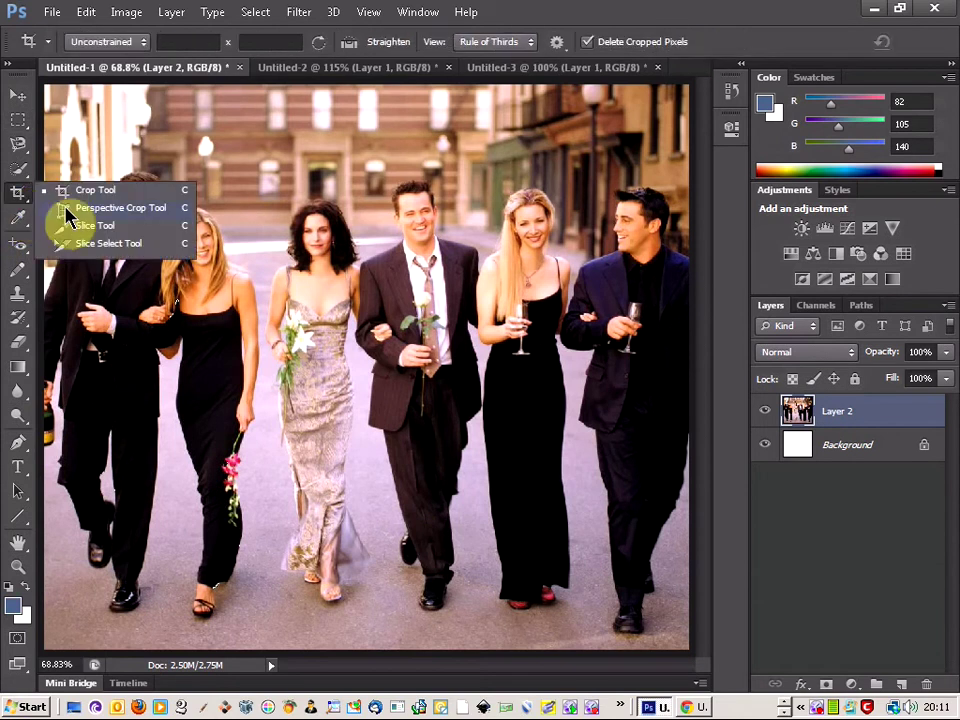
pyautogui.click(66, 208)
pyautogui.moveTo(111, 199); pyautogui.dragTo(507, 500)
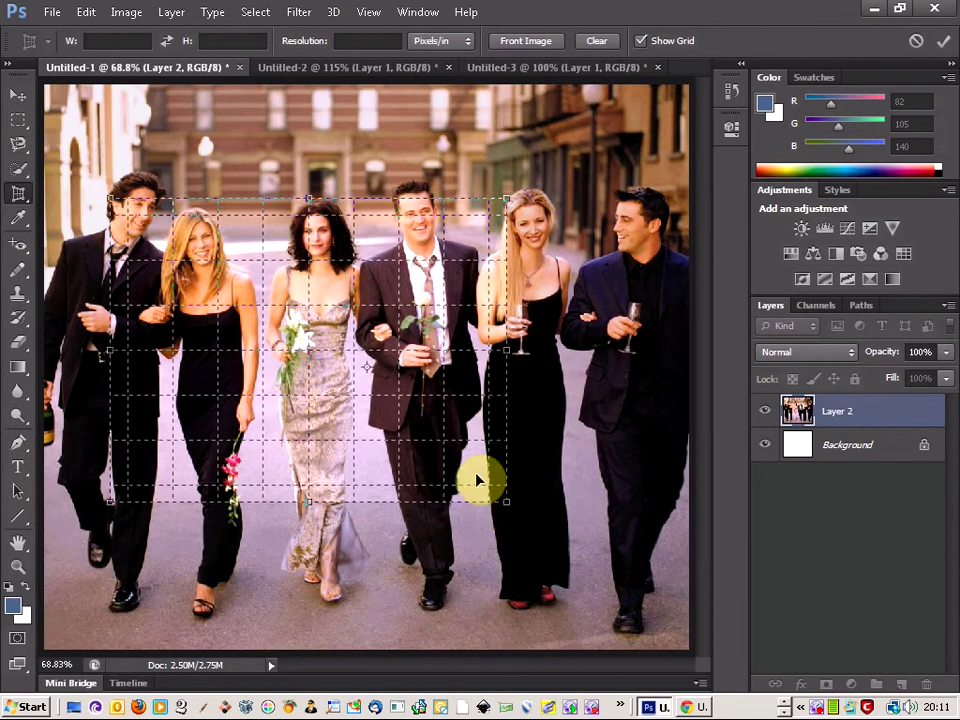
pyautogui.rightClick(366, 298)
pyautogui.click(386, 308)
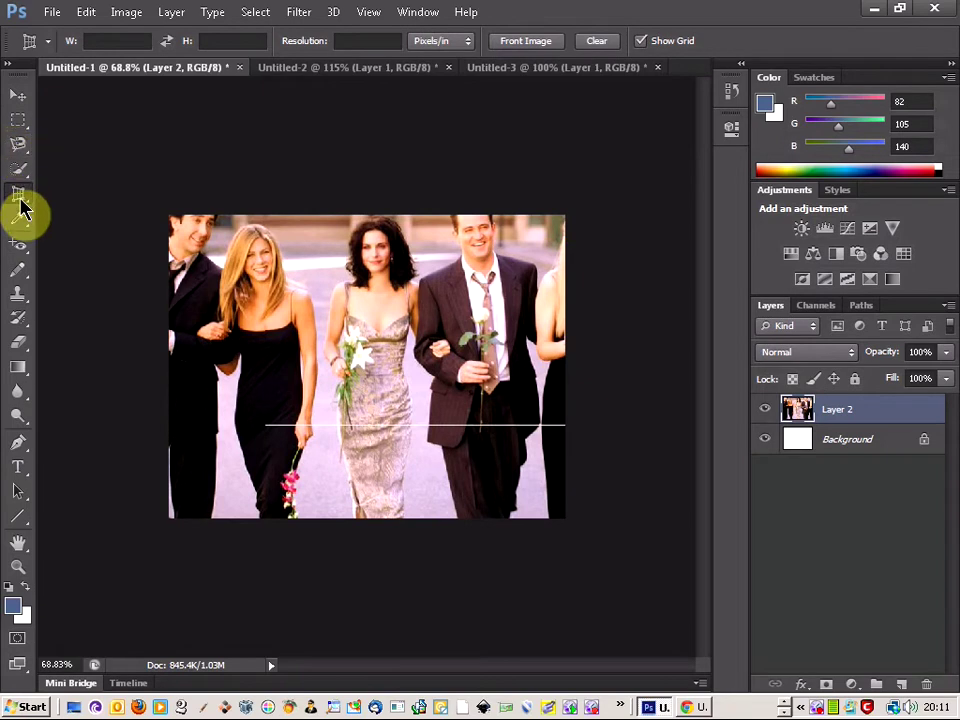
pyautogui.click(47, 42)
pyautogui.click(47, 44)
pyautogui.hotkey('ctrl', 'z')
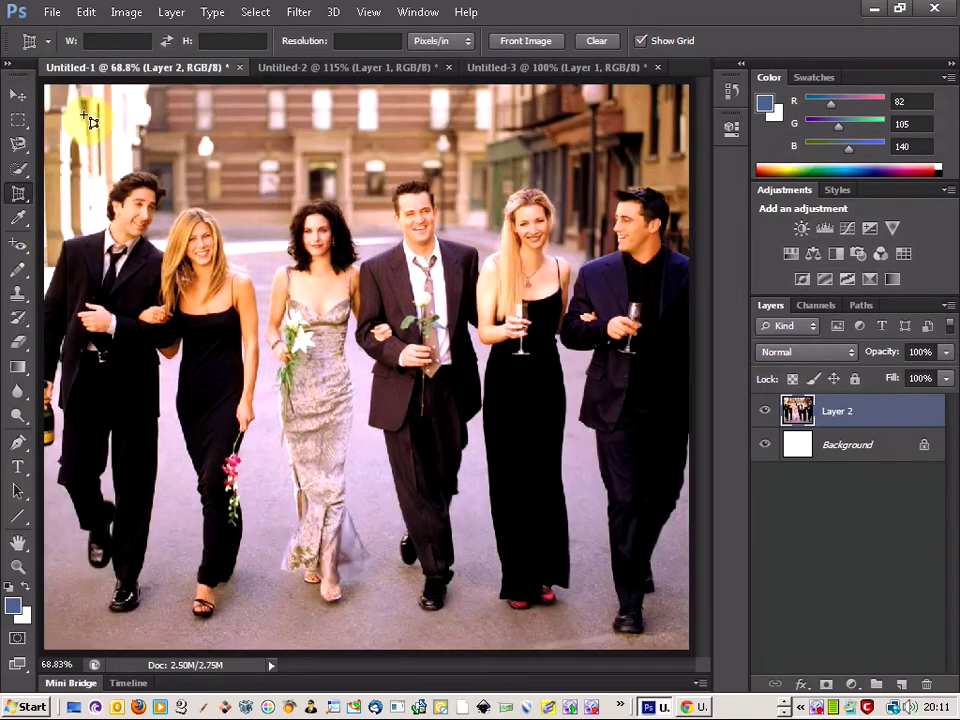
# - Sample the skin tone on the shoulder of the woman holding pink flowers as the foreground colour with the Eyedropper tool
pyautogui.click(19, 196)
pyautogui.click(19, 220)
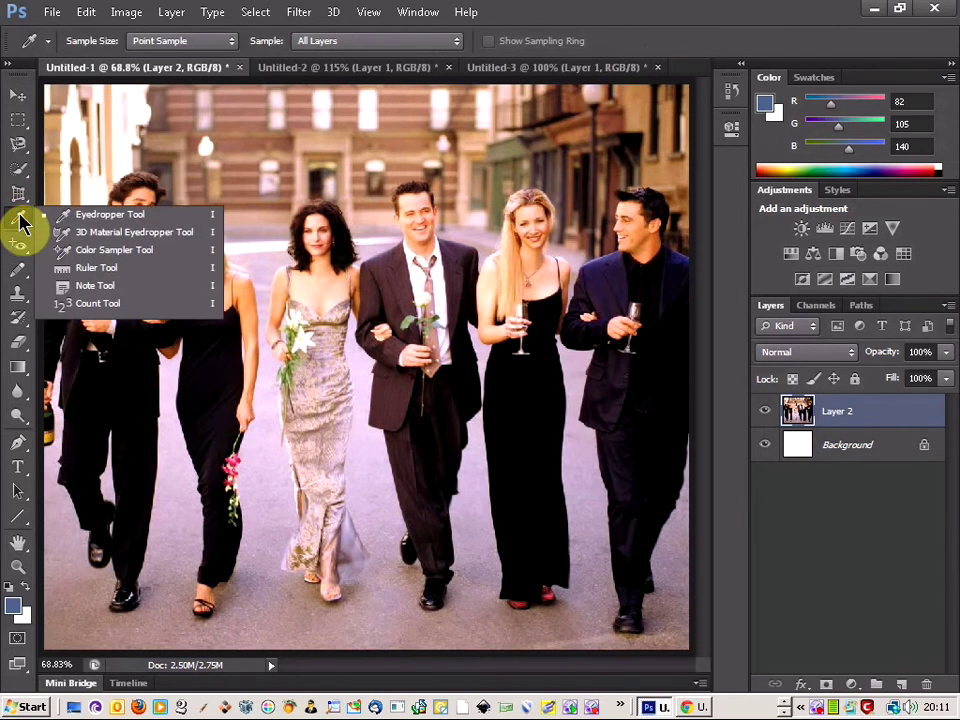
pyautogui.click(101, 214)
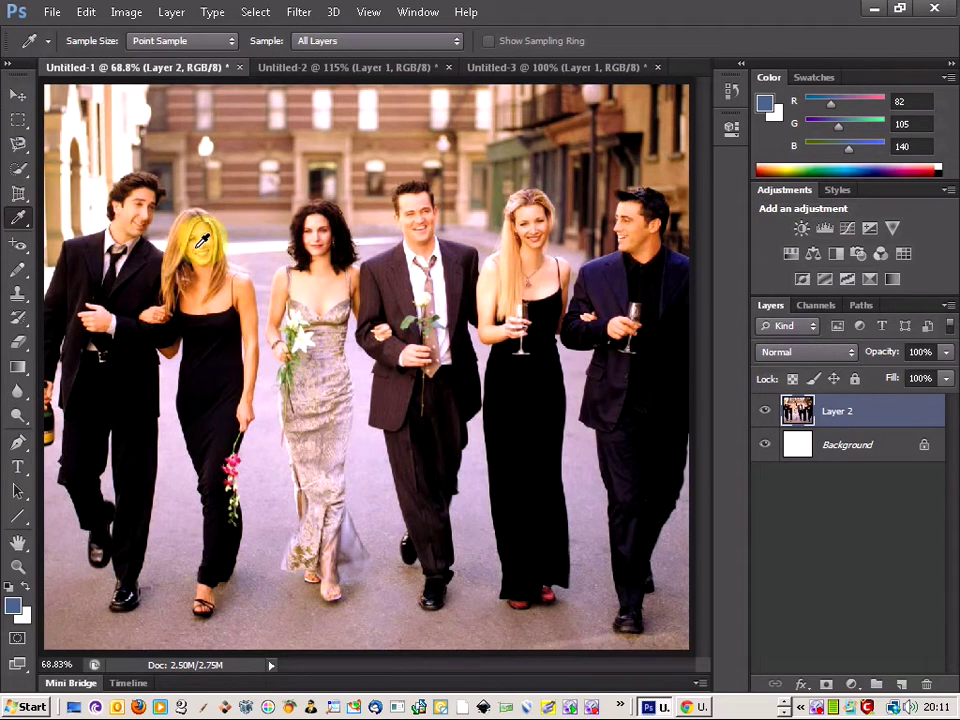
pyautogui.click(233, 289)
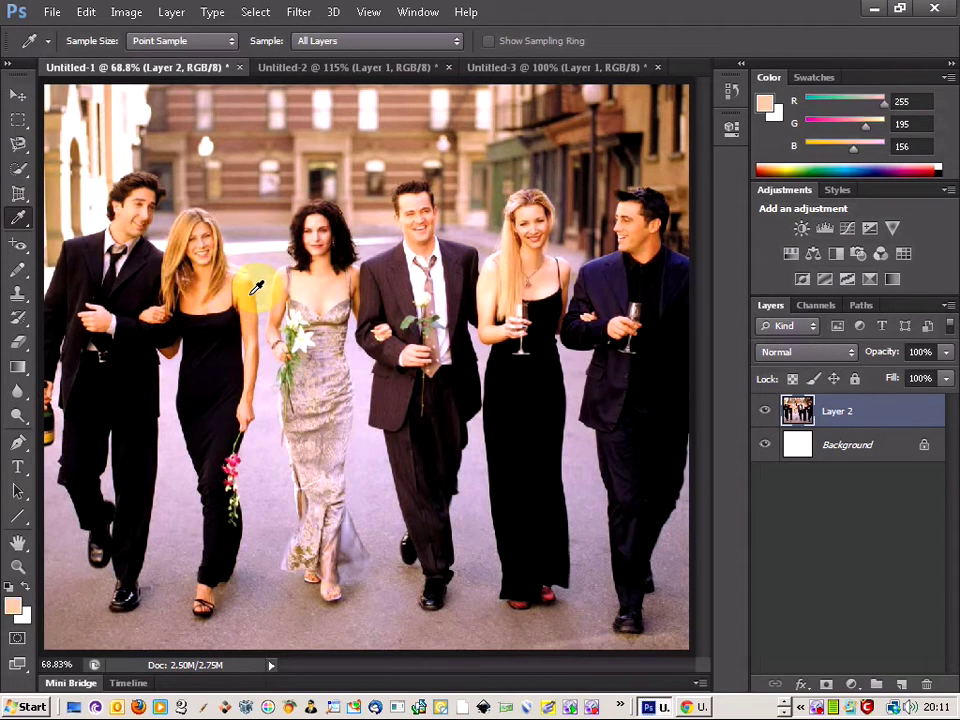
# - Sample colours around the group photo with the Eyedropper, including the bouquet's green, ending on the pink flowers as the foreground colour
pyautogui.click(170, 443)
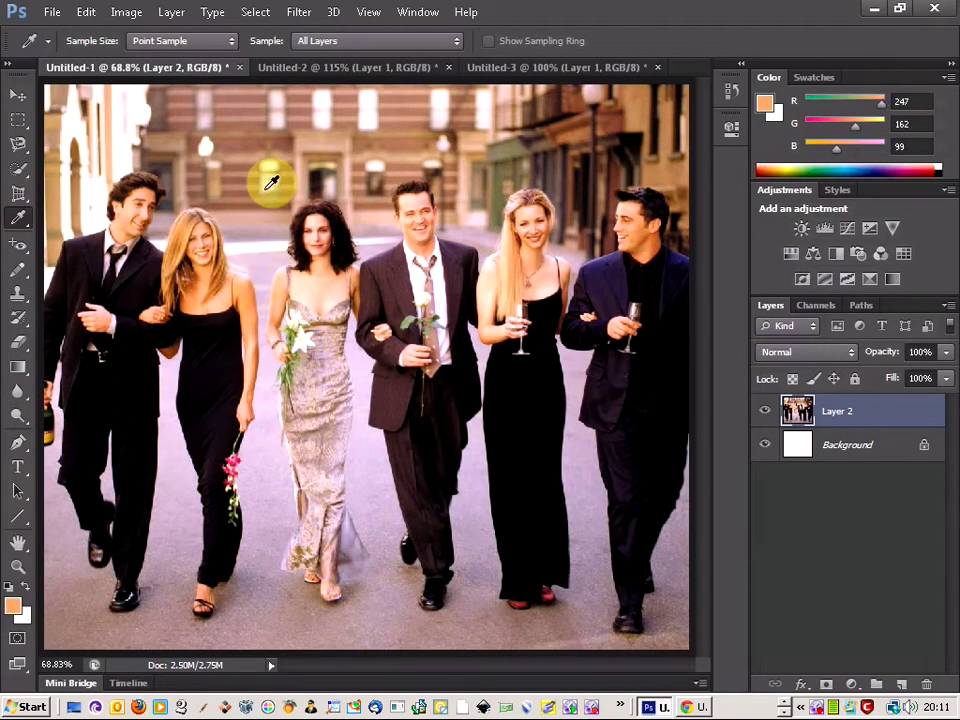
pyautogui.press('x')
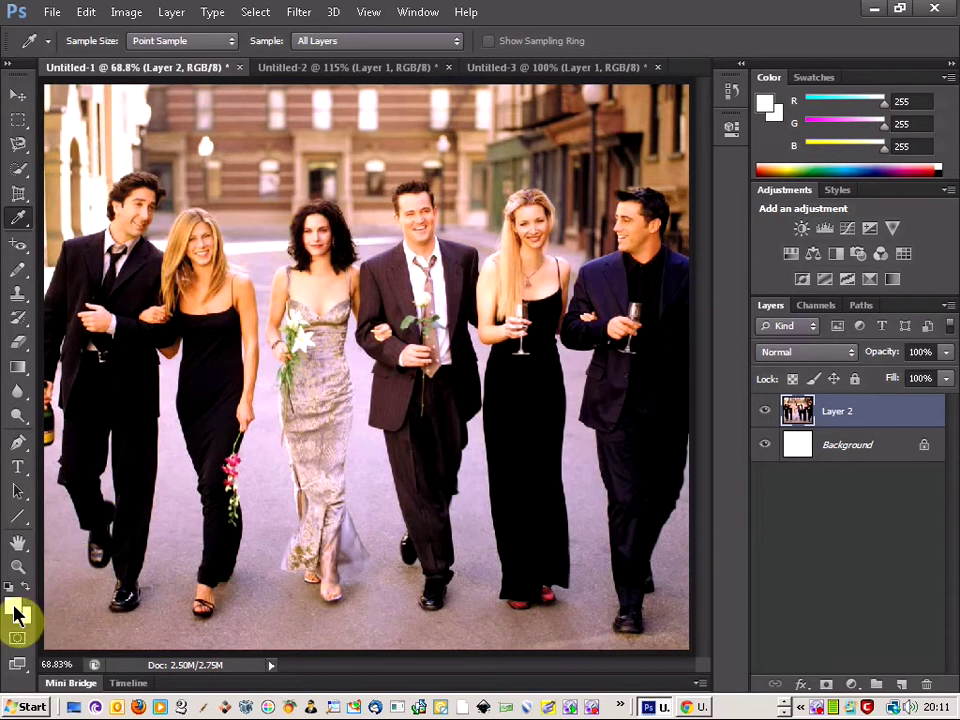
pyautogui.click(296, 338)
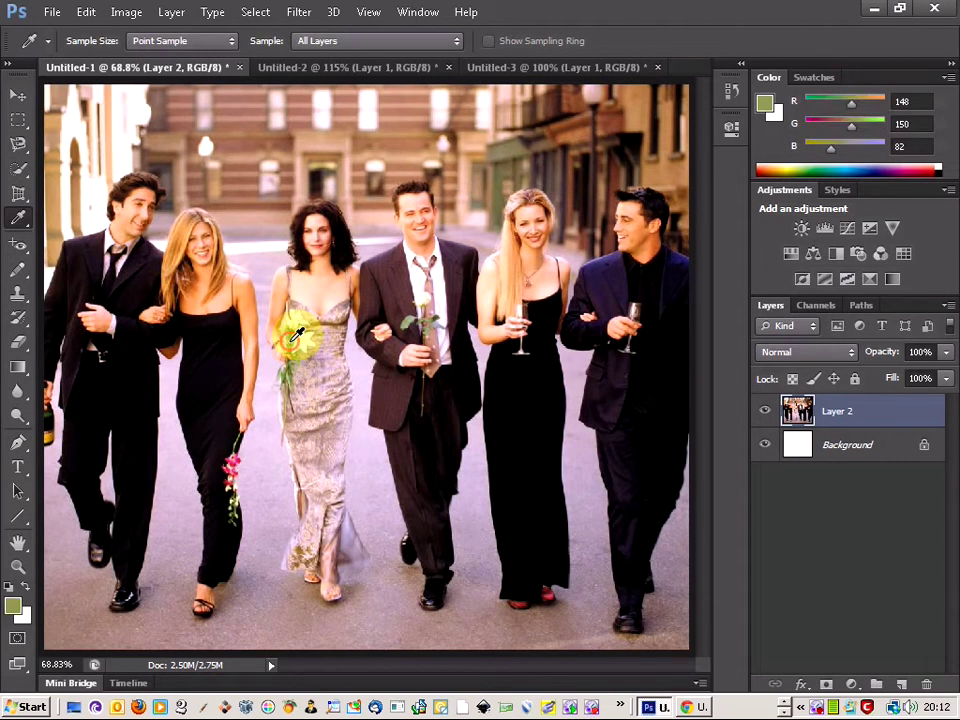
pyautogui.click(241, 453)
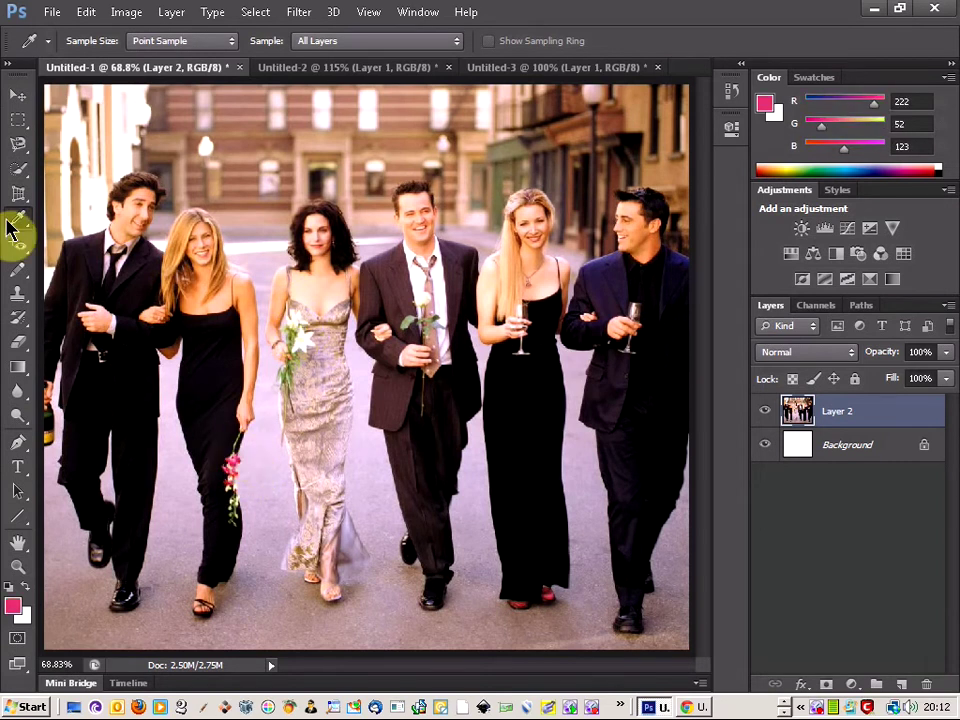
# - Activate the Spot Healing Brush, switch to the Untitled-2 portrait and set the brush size to 41 px
pyautogui.click(18, 250)
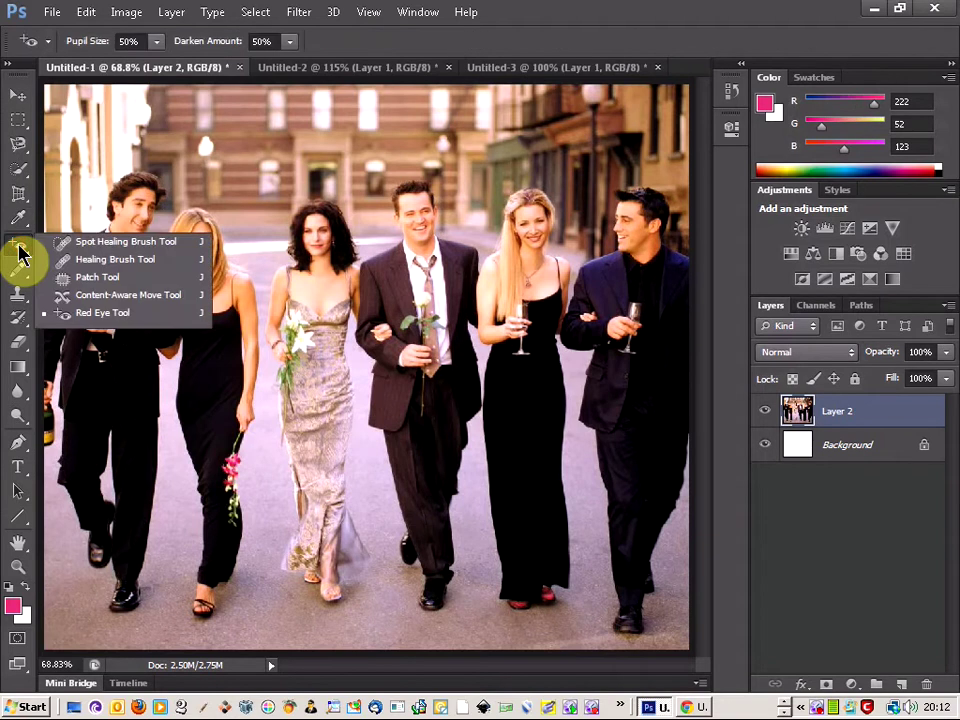
pyautogui.click(125, 245)
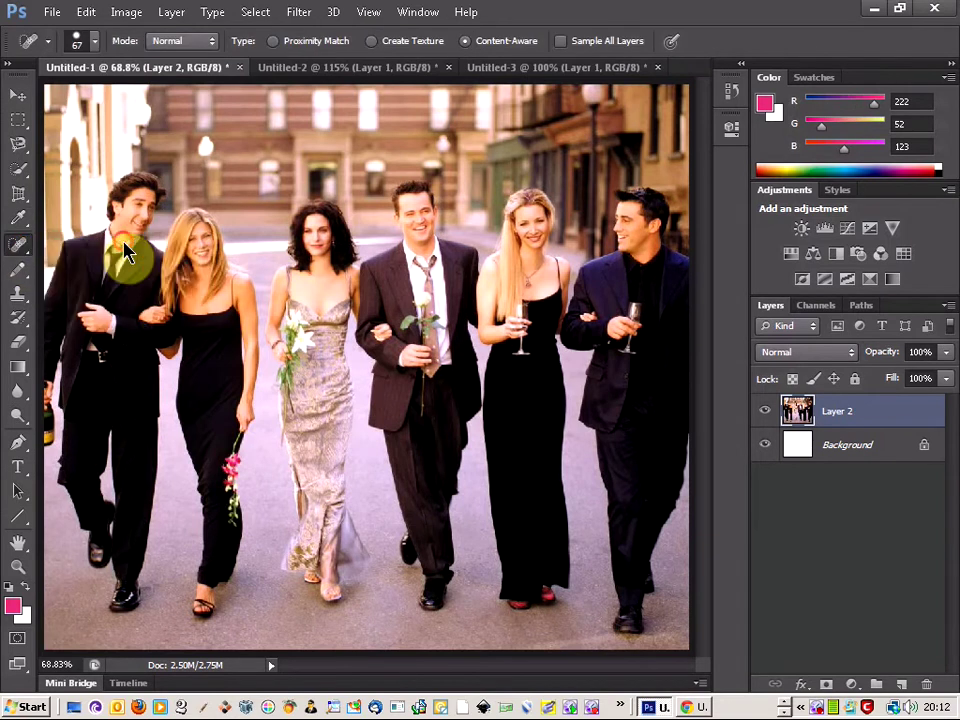
pyautogui.click(342, 68)
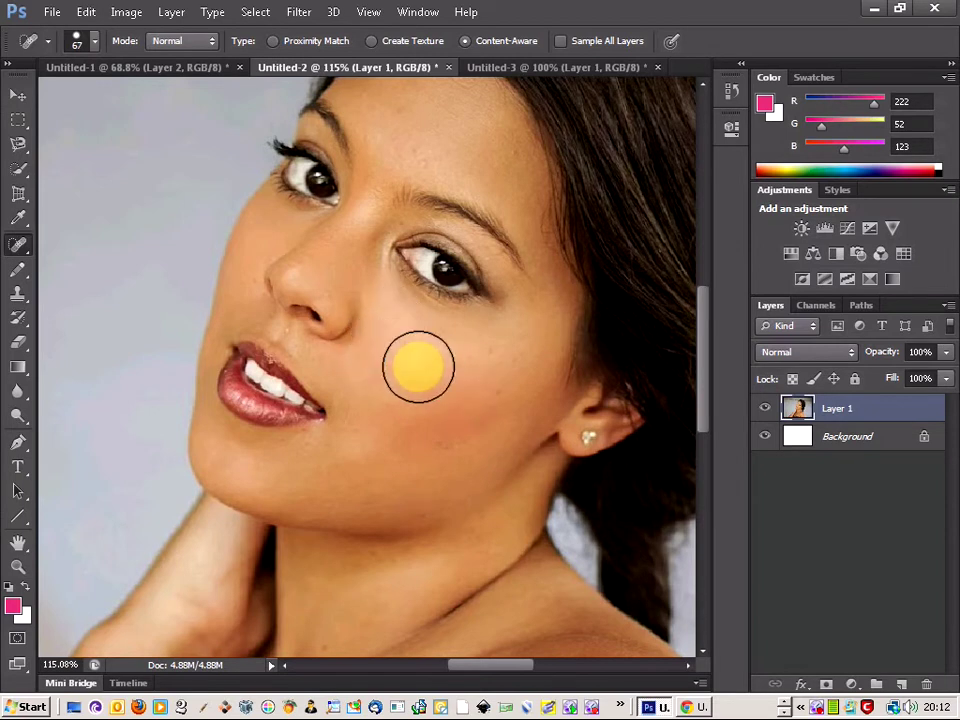
pyautogui.click(95, 42)
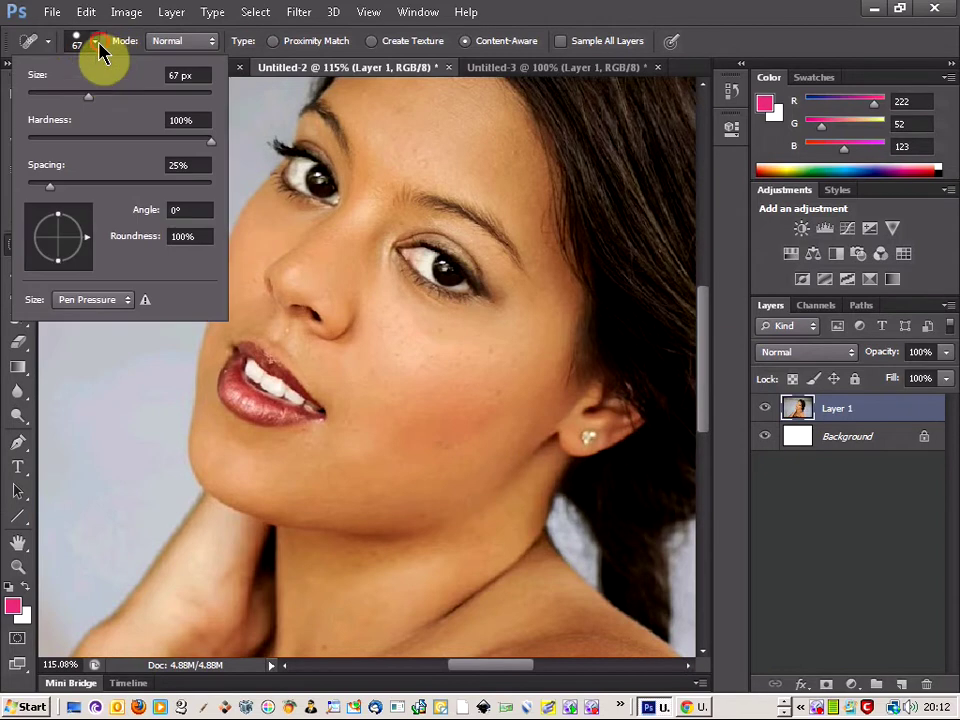
pyautogui.moveTo(77, 94); pyautogui.dragTo(64, 96)
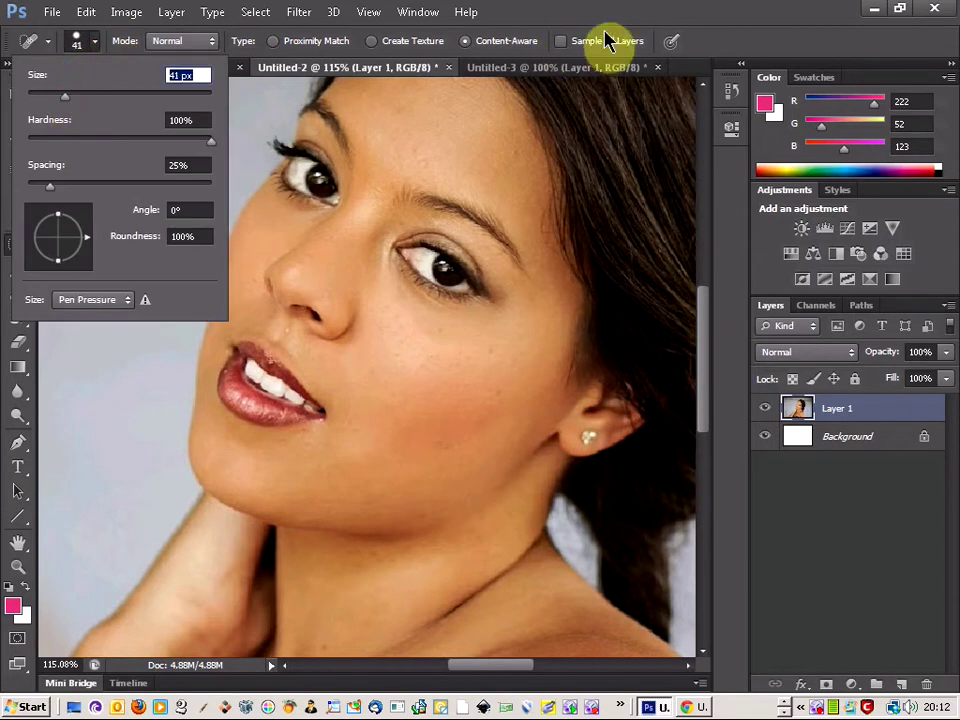
pyautogui.click(574, 21)
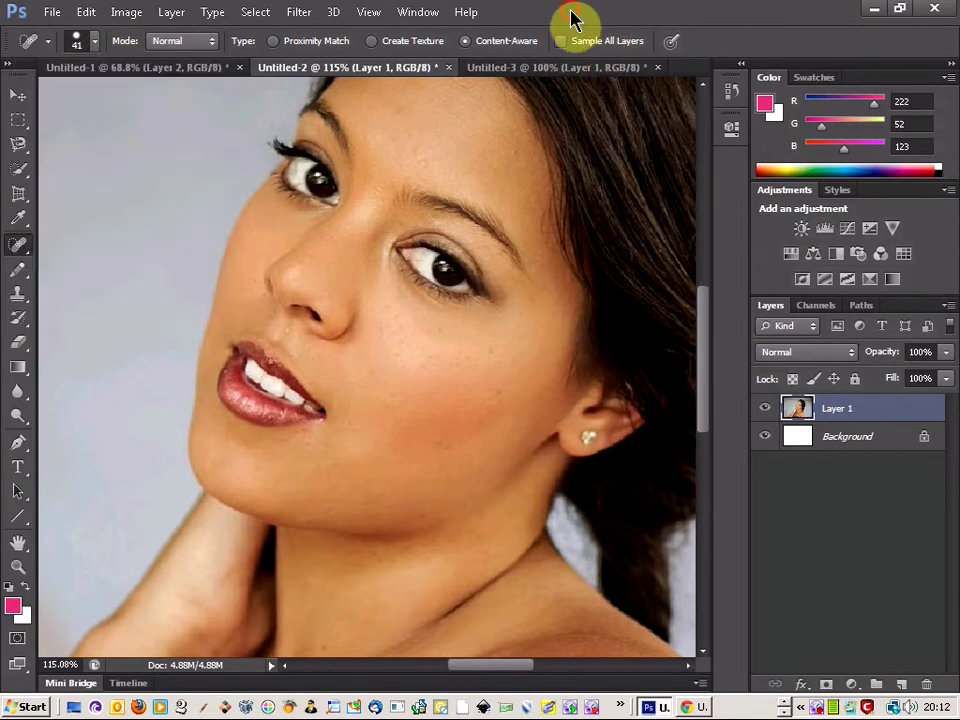
# - Heal the skin under the eye, on the cheek and on the forehead with the Spot Healing Brush, and undo the strokes
pyautogui.click(390, 306)
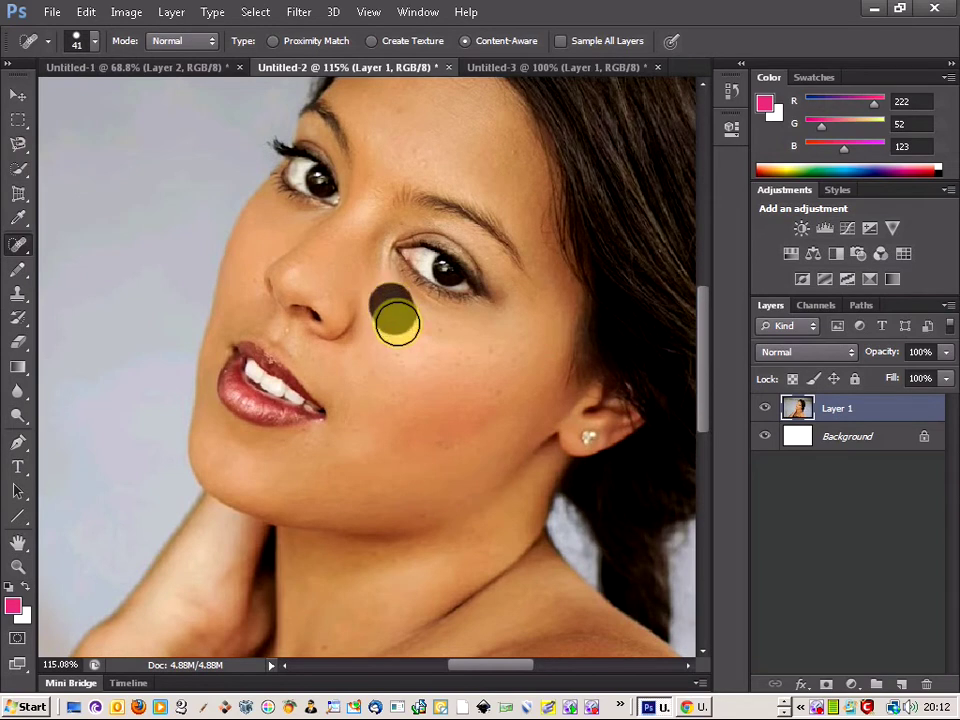
pyautogui.moveTo(450, 345); pyautogui.dragTo(448, 345)
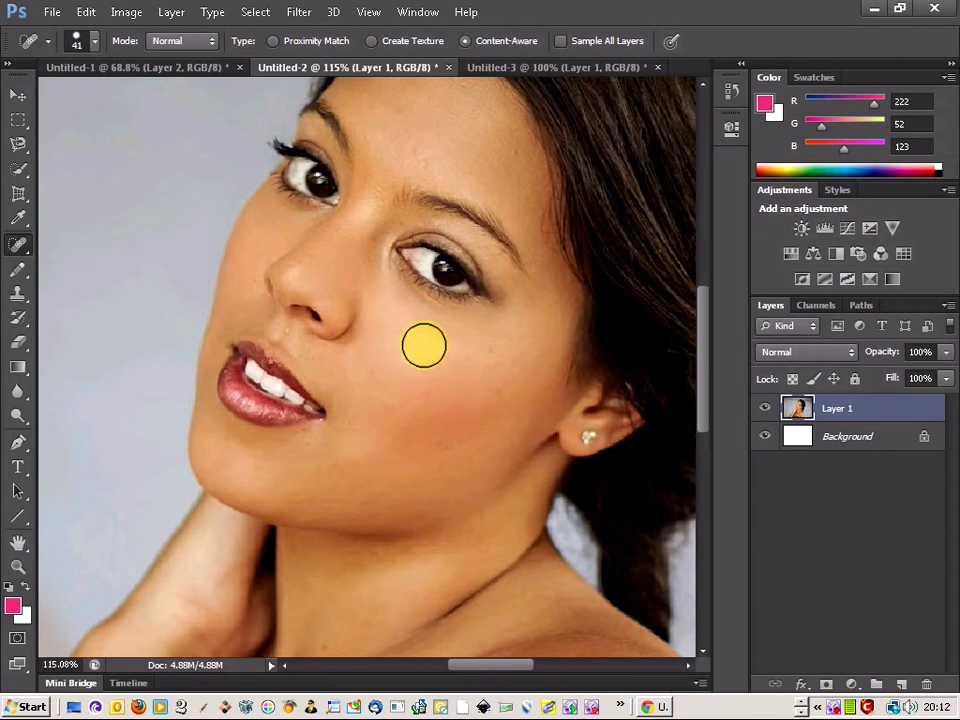
pyautogui.click(84, 12)
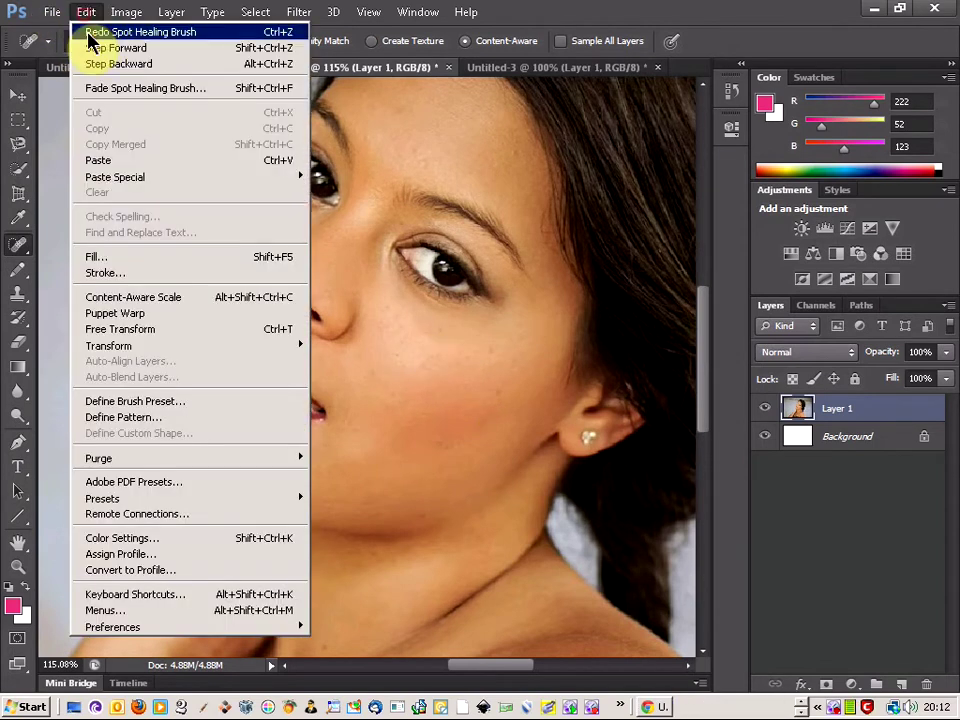
pyautogui.click(88, 12)
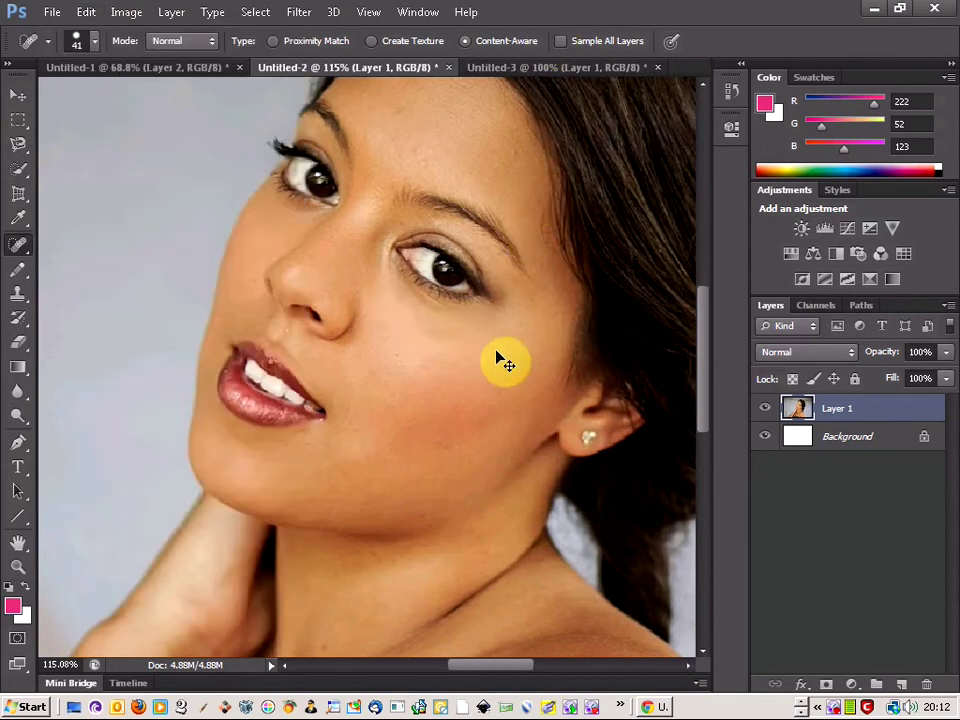
pyautogui.moveTo(426, 339)
pyautogui.mouseDown()
pyautogui.moveTo(399, 322)
pyautogui.moveTo(397, 336)
pyautogui.moveTo(490, 343)
pyautogui.moveTo(469, 358)
pyautogui.moveTo(480, 368)
pyautogui.mouseUp()
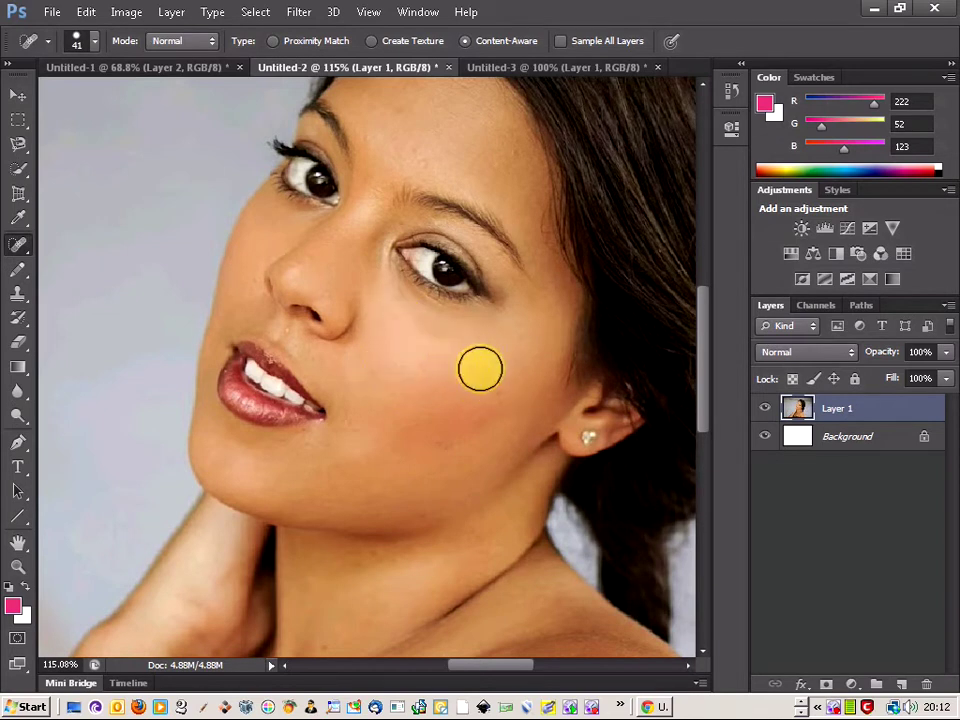
pyautogui.moveTo(405, 147)
pyautogui.mouseDown()
pyautogui.moveTo(441, 148)
pyautogui.moveTo(498, 190)
pyautogui.mouseUp()
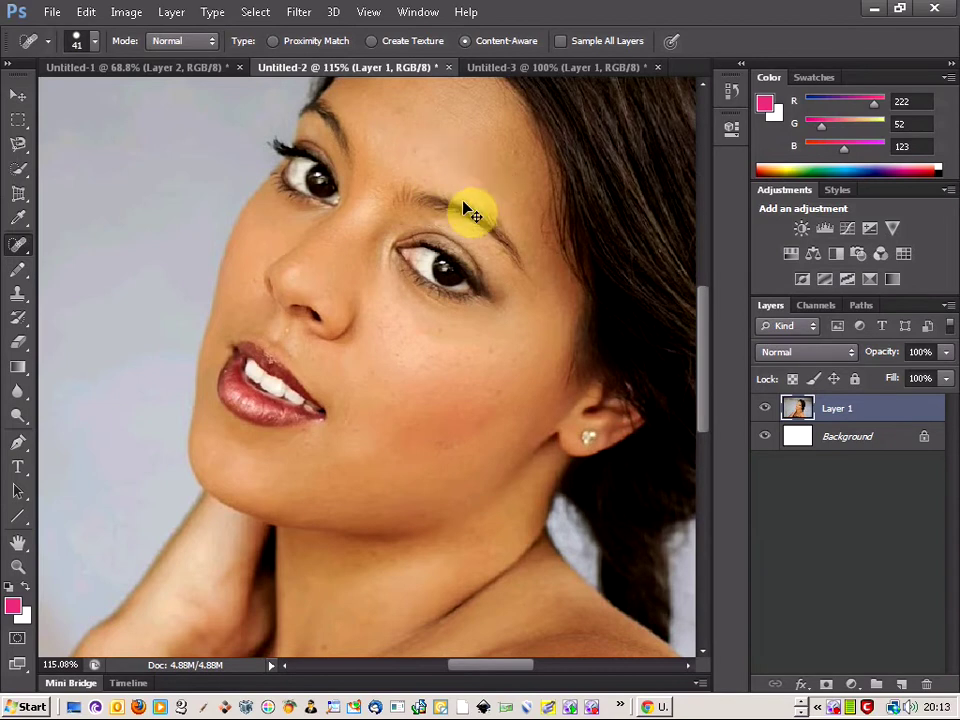
# - Set the Spot Healing Brush size to 25 px and retouch the skin under the eye and on the cheek
pyautogui.click(82, 42)
pyautogui.moveTo(65, 95); pyautogui.dragTo(51, 97)
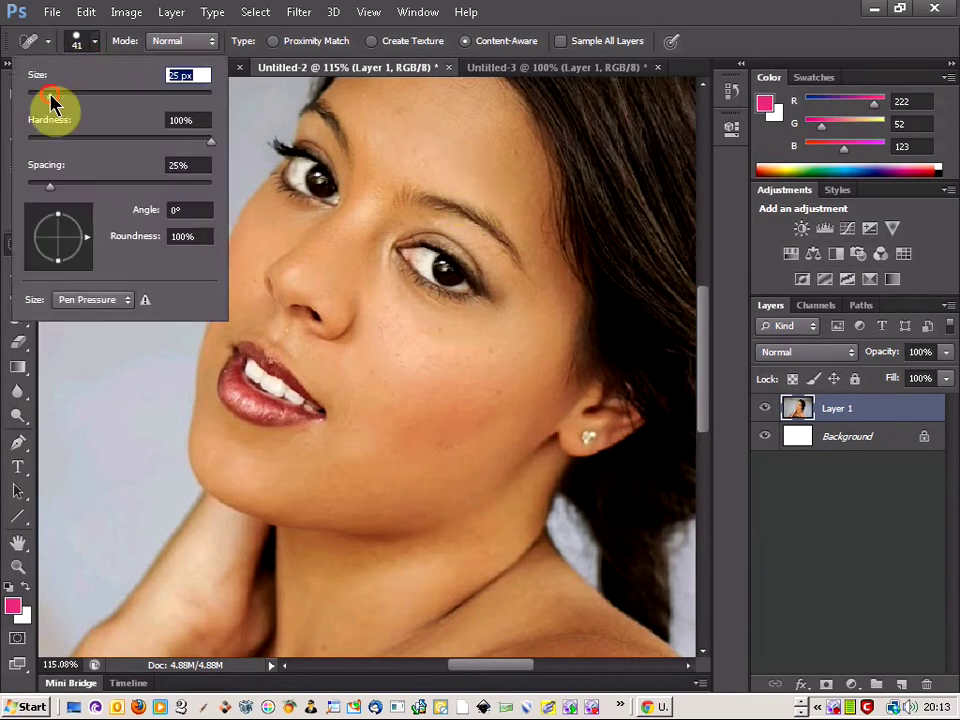
pyautogui.press('Return')
pyautogui.moveTo(392, 300)
pyautogui.mouseDown()
pyautogui.moveTo(435, 332)
pyautogui.moveTo(418, 340)
pyautogui.mouseUp()
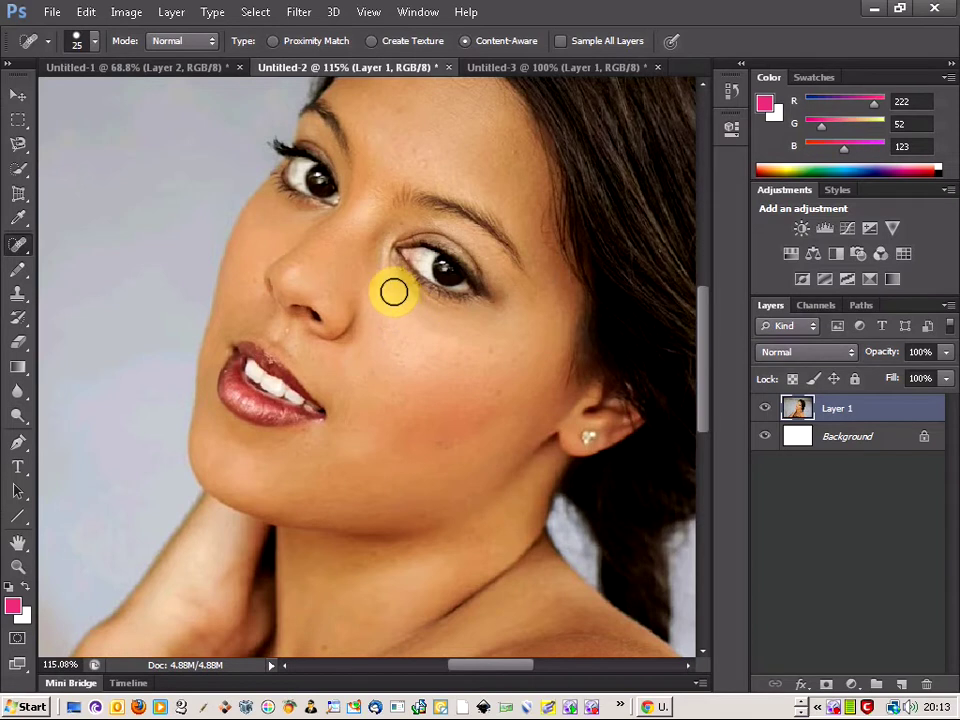
pyautogui.rightClick(20, 246)
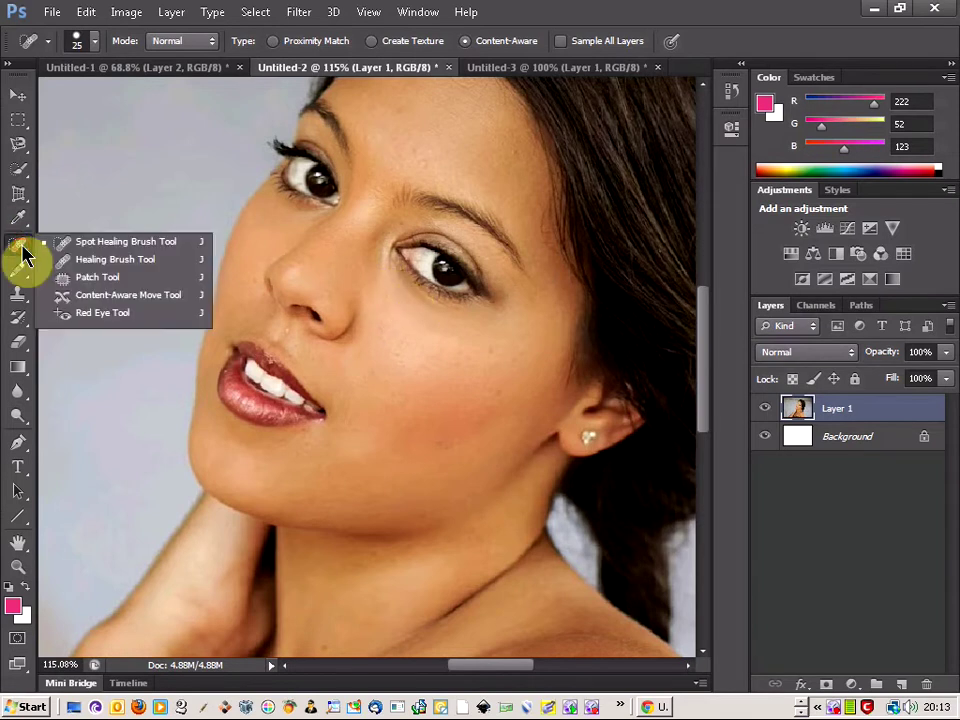
pyautogui.click(110, 242)
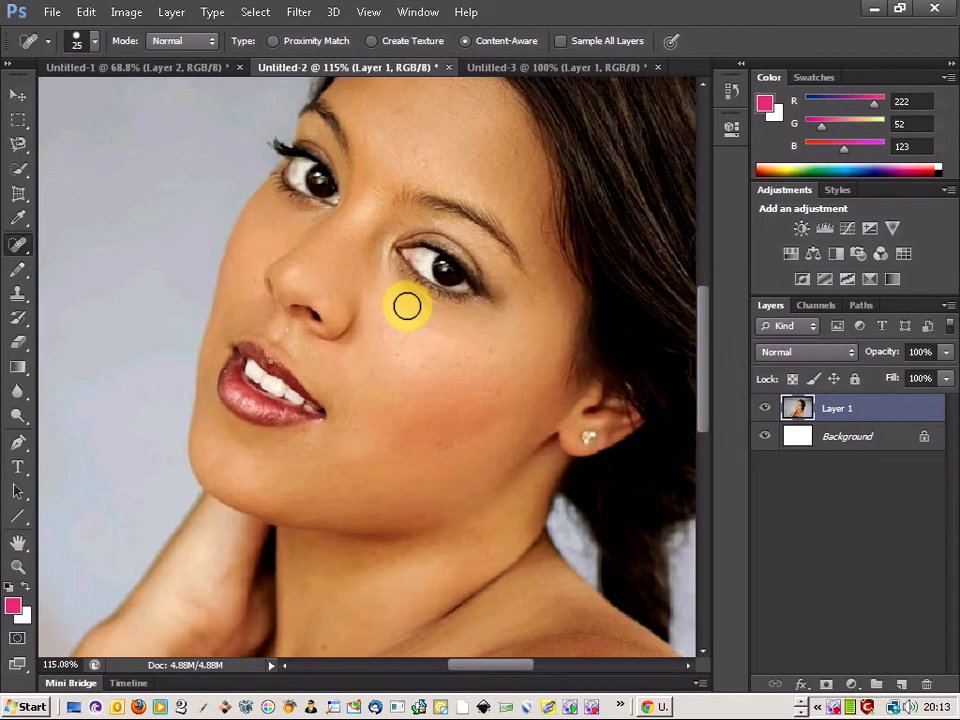
pyautogui.moveTo(379, 290); pyautogui.dragTo(381, 347)
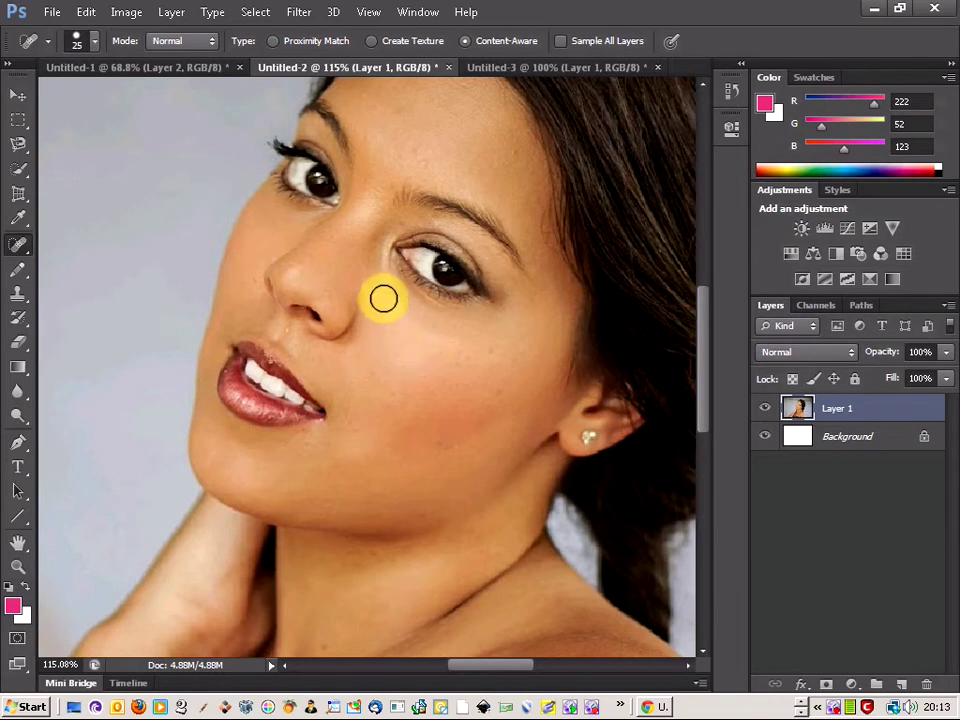
pyautogui.moveTo(390, 307); pyautogui.dragTo(427, 384)
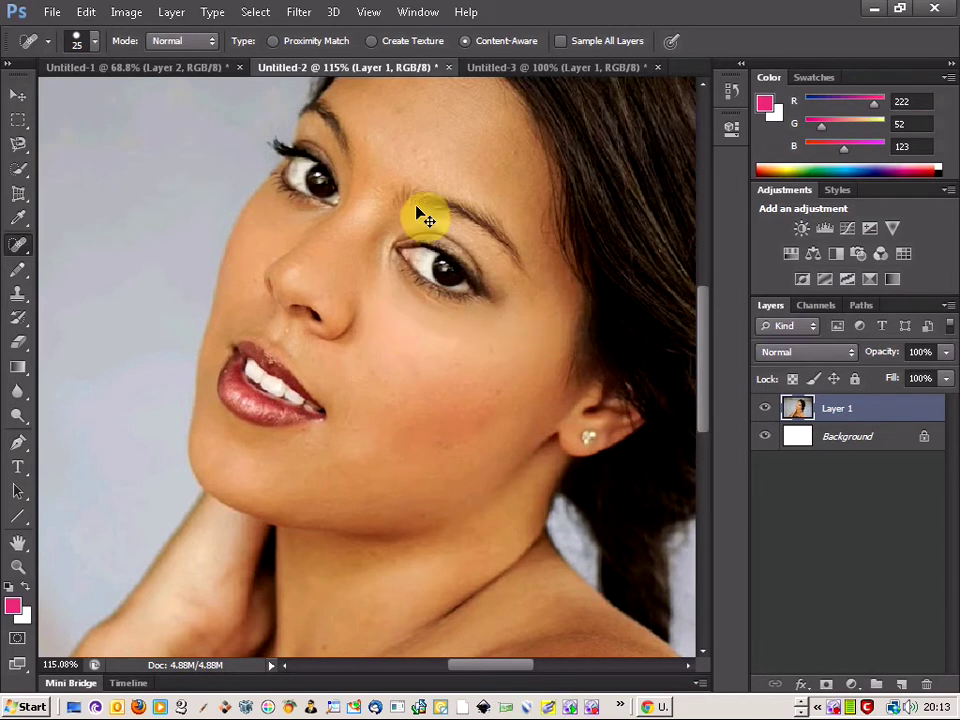
# - Retouch the woman's nose and chin with the Spot Healing Brush
pyautogui.moveTo(296, 265); pyautogui.dragTo(321, 251)
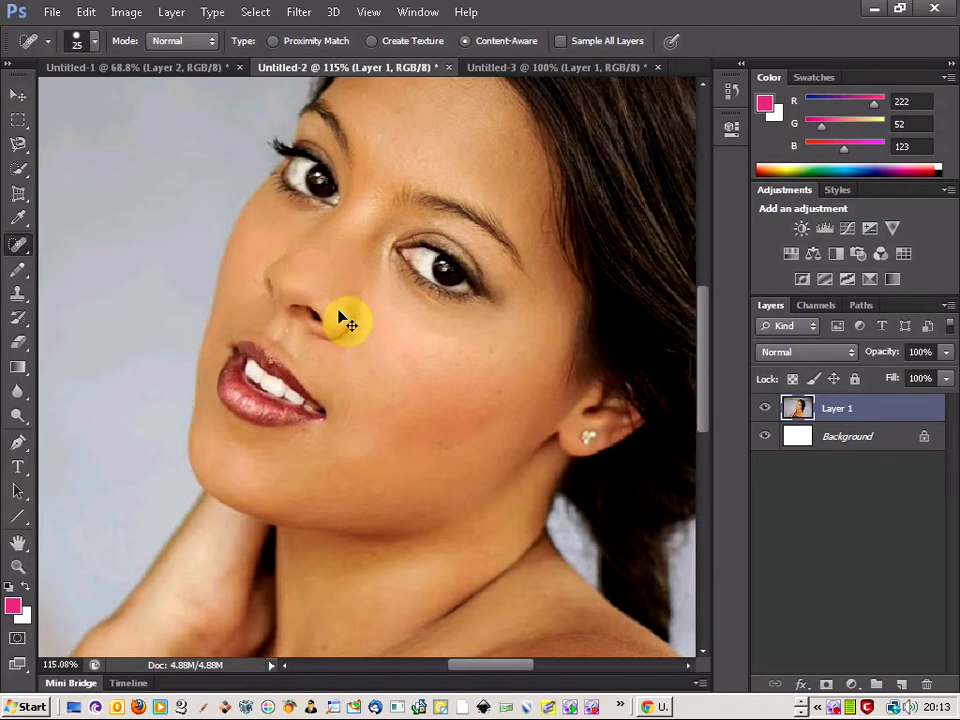
pyautogui.click(305, 291)
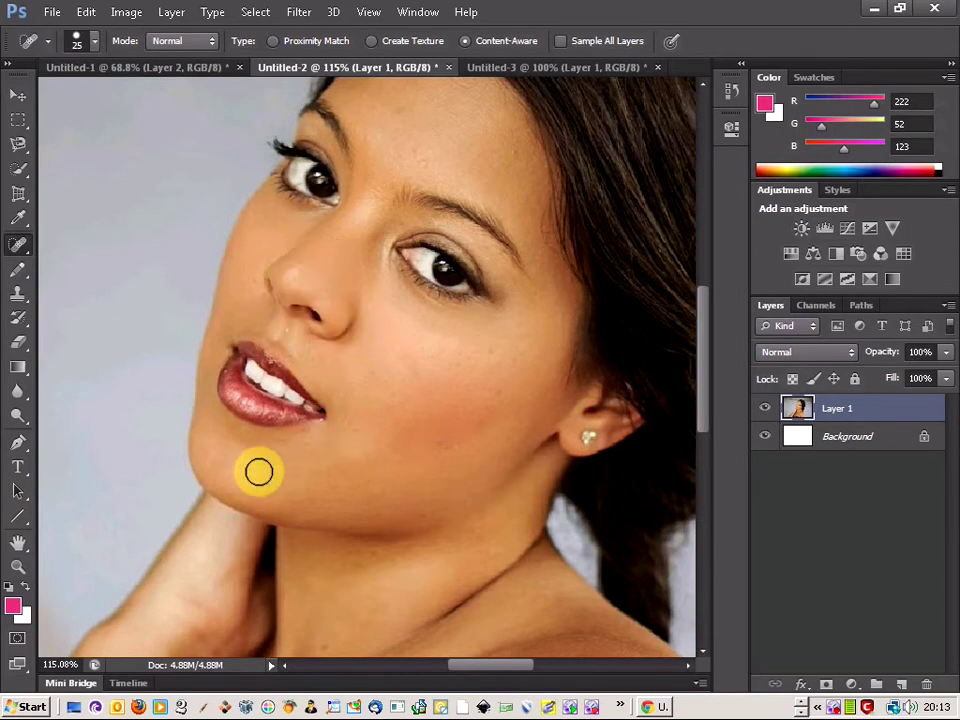
pyautogui.moveTo(208, 447); pyautogui.dragTo(259, 500)
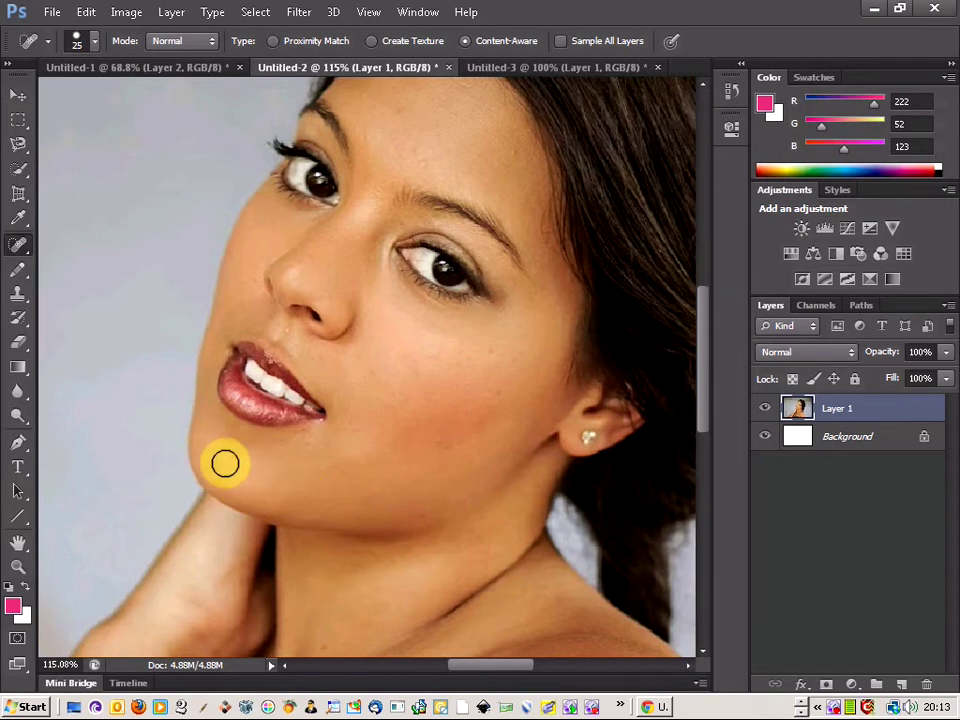
pyautogui.moveTo(225, 472); pyautogui.dragTo(272, 495)
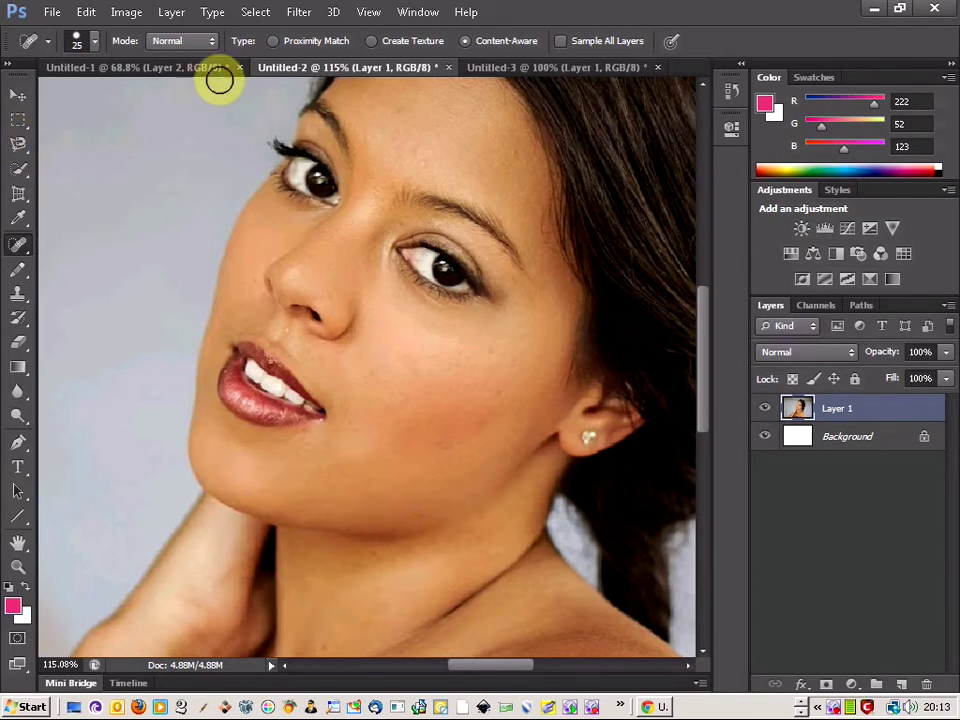
# - Paint a pink loop on the plain background beside the face with the 13 px Brush tool
pyautogui.click(20, 274)
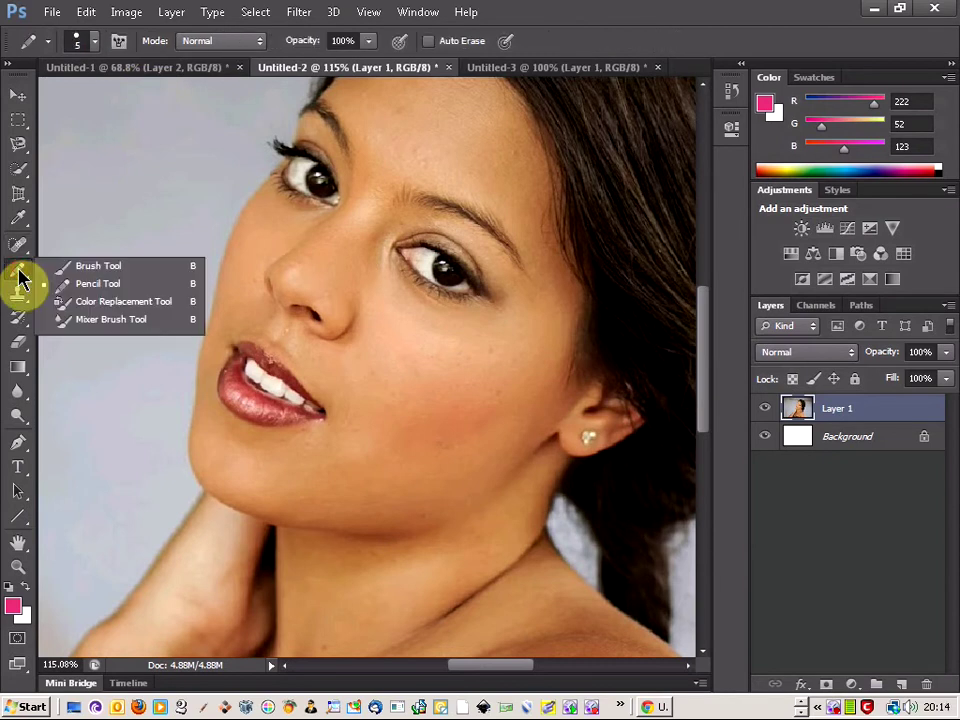
pyautogui.click(97, 269)
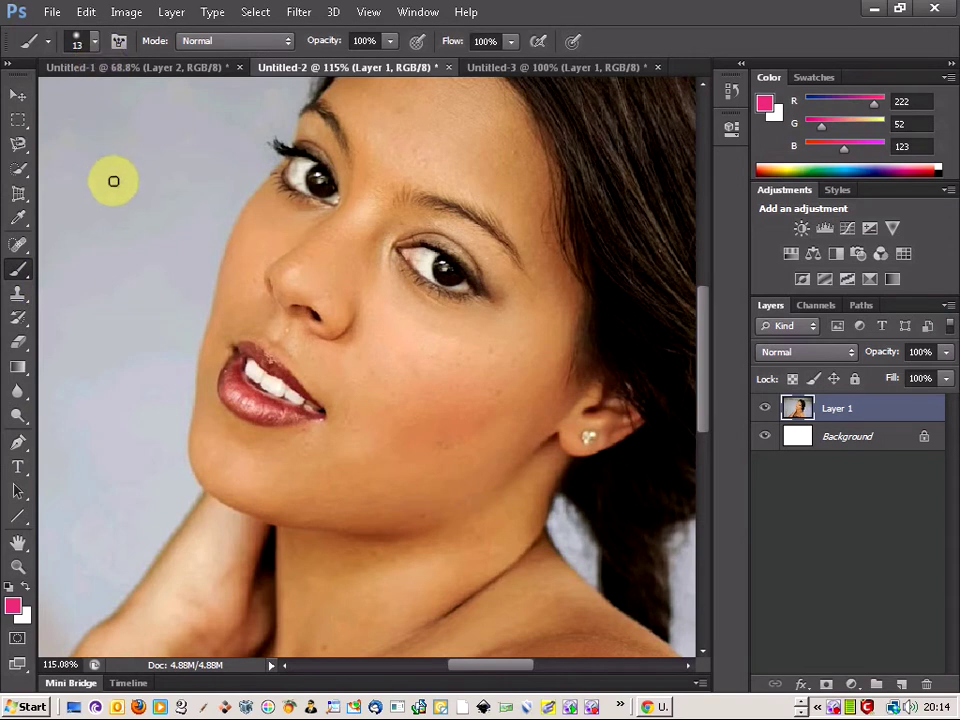
pyautogui.moveTo(120, 147)
pyautogui.mouseDown()
pyautogui.moveTo(142, 187)
pyautogui.moveTo(175, 161)
pyautogui.moveTo(165, 128)
pyautogui.moveTo(100, 140)
pyautogui.mouseUp()
# - Choose the 24 px spatter brush tip and stamp pink marks on the background below the loop
pyautogui.click(97, 50)
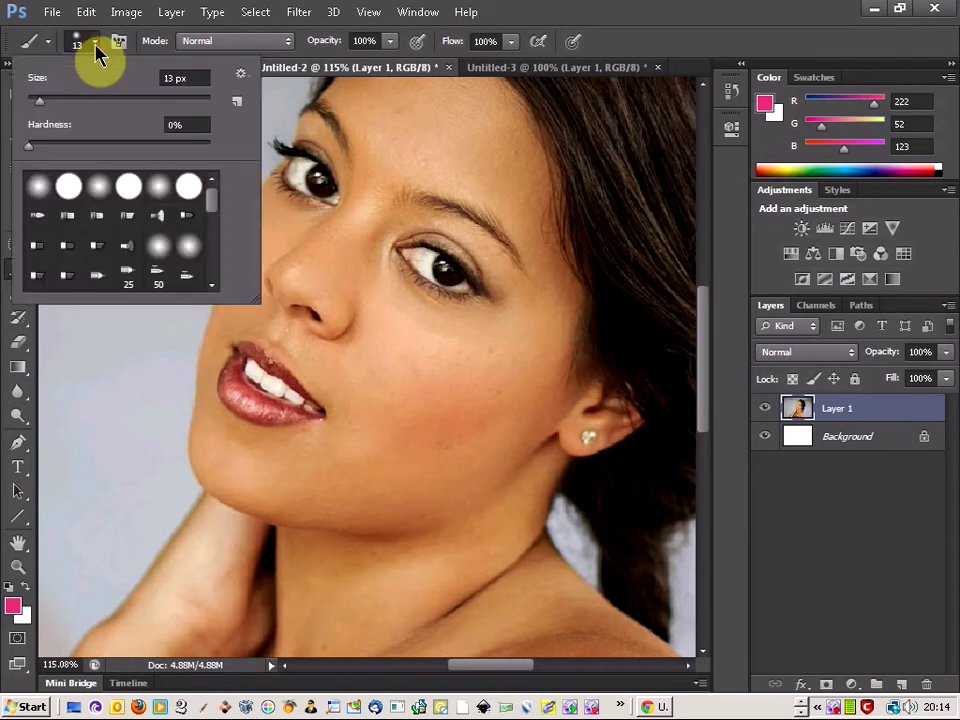
pyautogui.moveTo(51, 98); pyautogui.dragTo(67, 107)
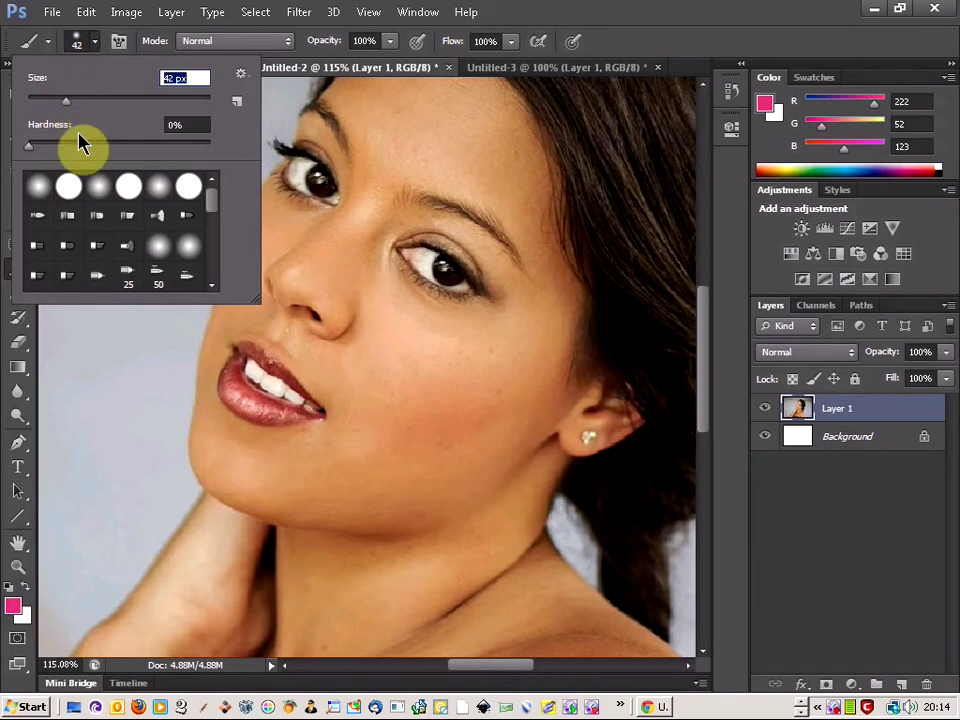
pyautogui.click(103, 146)
pyautogui.moveTo(213, 208); pyautogui.dragTo(213, 240)
pyautogui.click(188, 222)
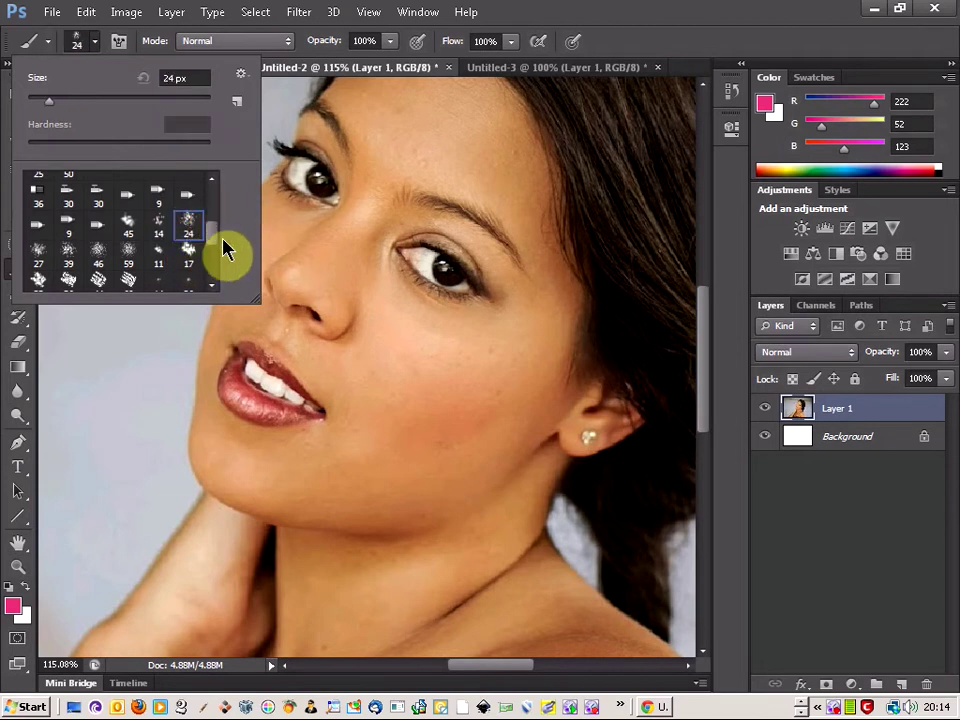
pyautogui.click(94, 42)
pyautogui.click(90, 240)
pyautogui.click(118, 236)
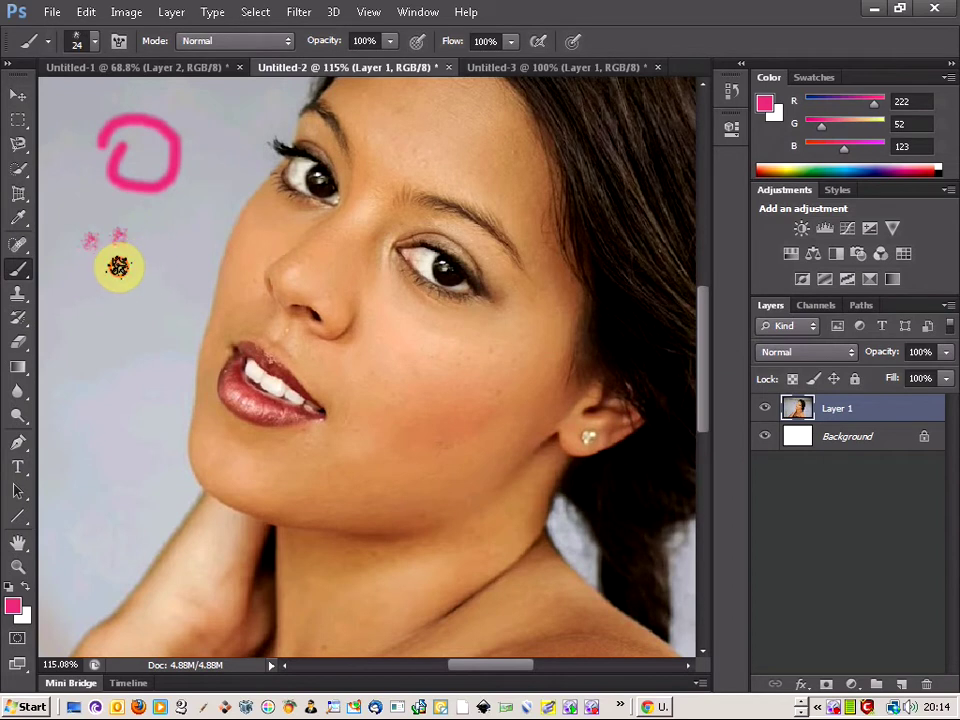
# - Look through the brush presets and choose the hard round tip at 24 px with 100% hardness
pyautogui.click(94, 42)
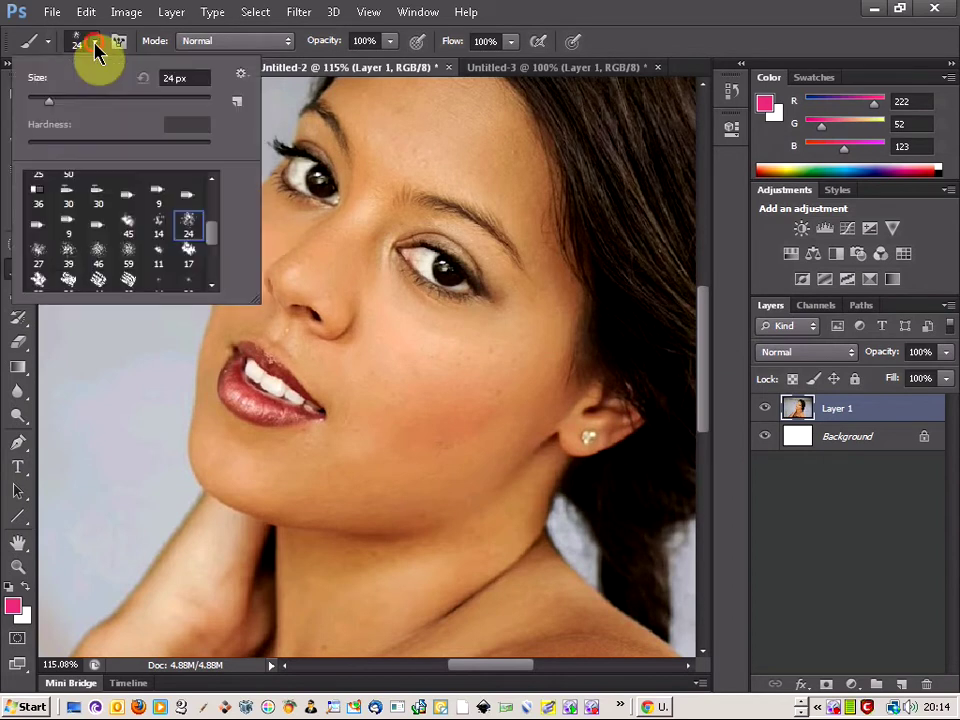
pyautogui.scroll(-5, 214, 262)
pyautogui.scroll(-1, 214, 266)
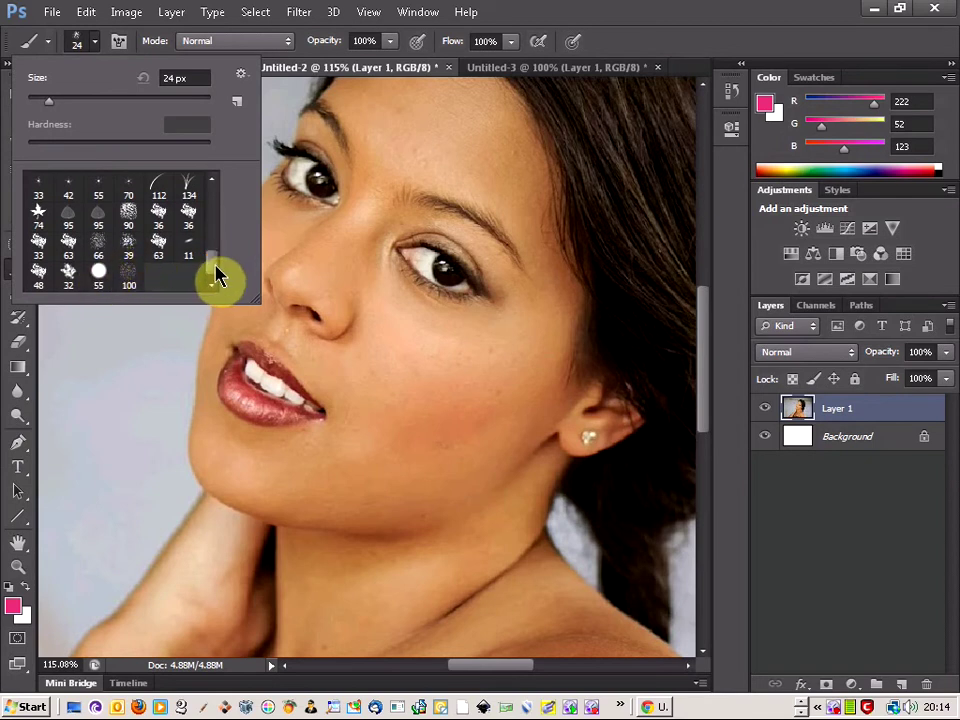
pyautogui.moveTo(212, 262); pyautogui.dragTo(208, 165)
pyautogui.click(72, 191)
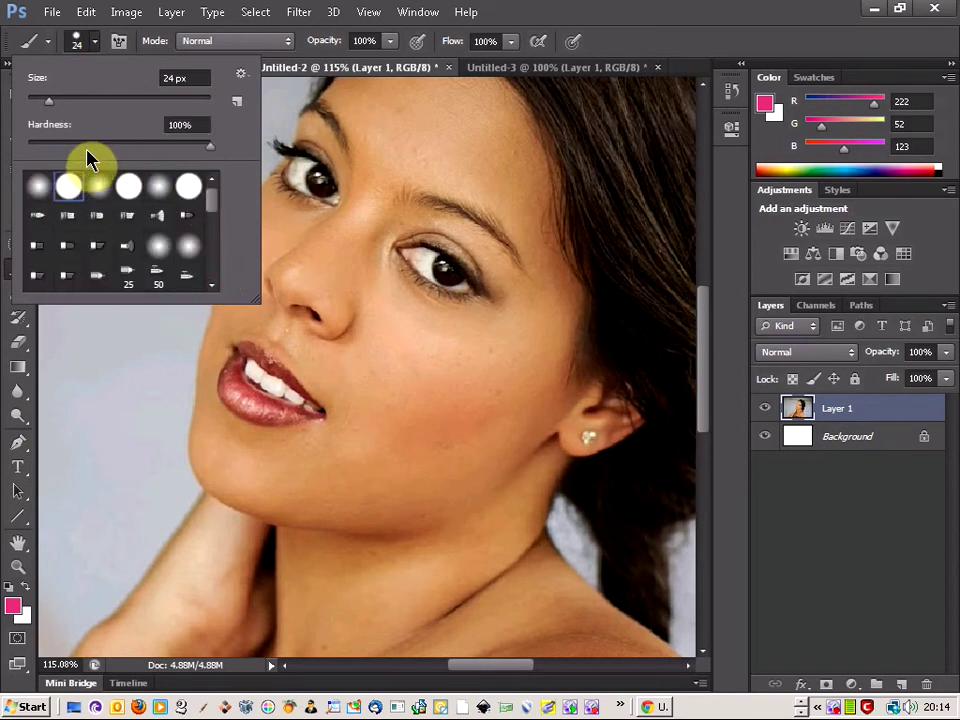
# - Set the brush size to 19 px and paint a thick pink loop on the background below the spatter marks
pyautogui.click(212, 150)
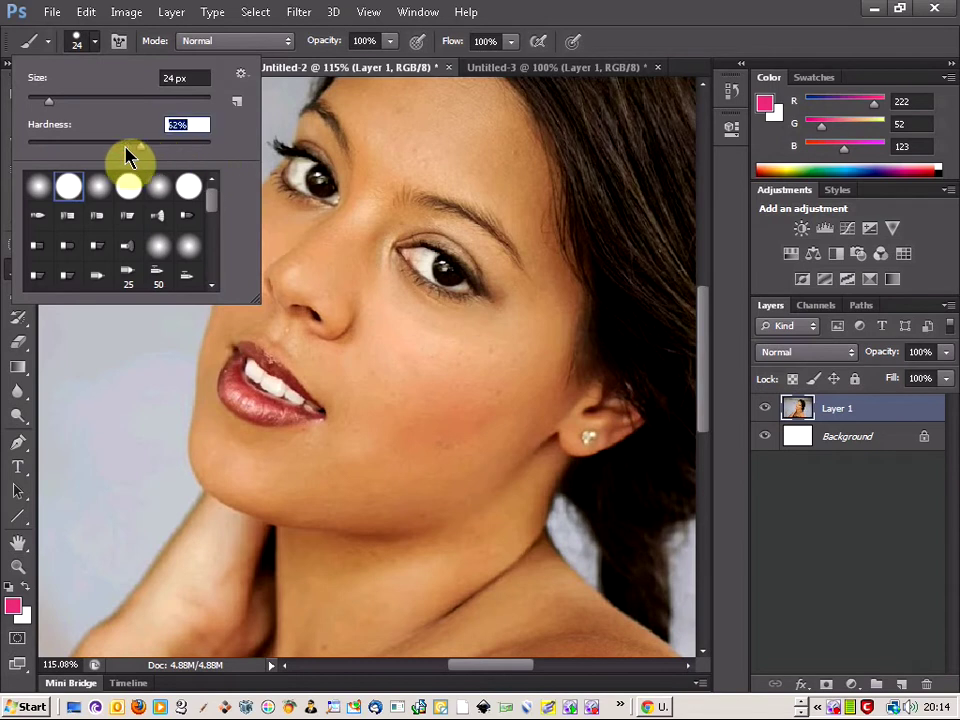
pyautogui.moveTo(47, 100); pyautogui.dragTo(42, 100)
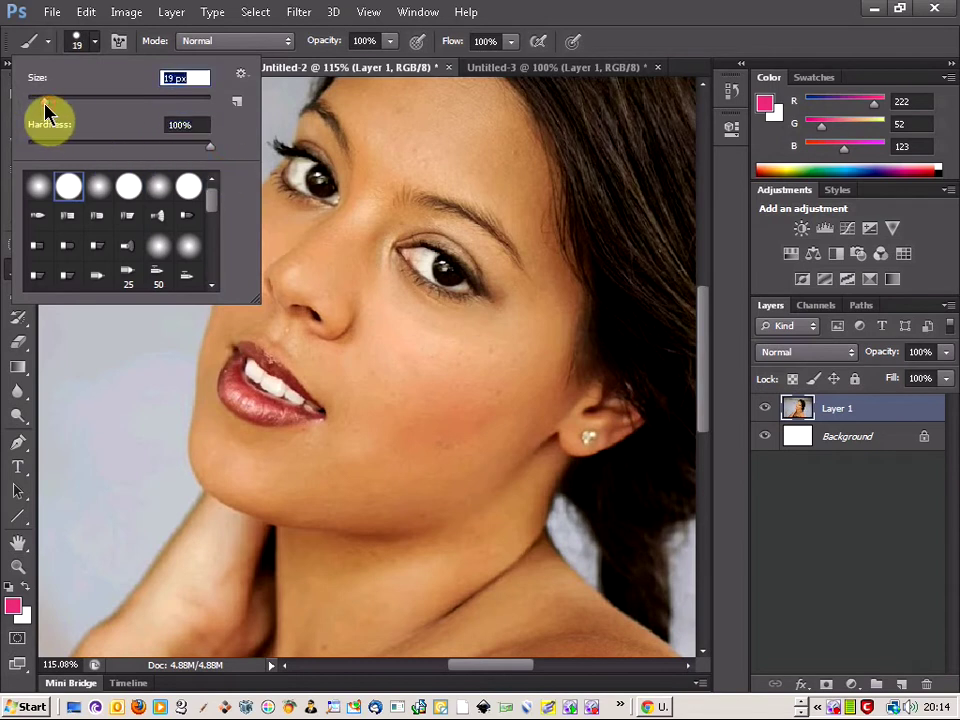
pyautogui.click(95, 42)
pyautogui.moveTo(99, 328)
pyautogui.mouseDown()
pyautogui.moveTo(124, 364)
pyautogui.moveTo(143, 343)
pyautogui.moveTo(116, 323)
pyautogui.mouseUp()
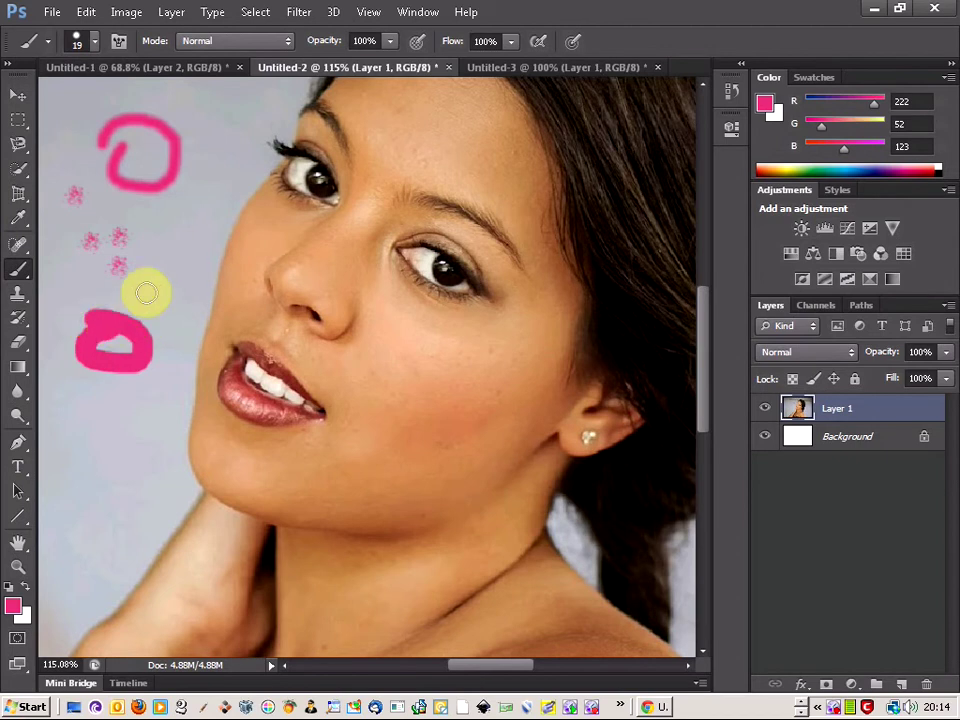
# - Stamp two pink dots below the thick loop with the Pencil Tool, using a round tip at 47 px and 100% hardness
pyautogui.rightClick(18, 270)
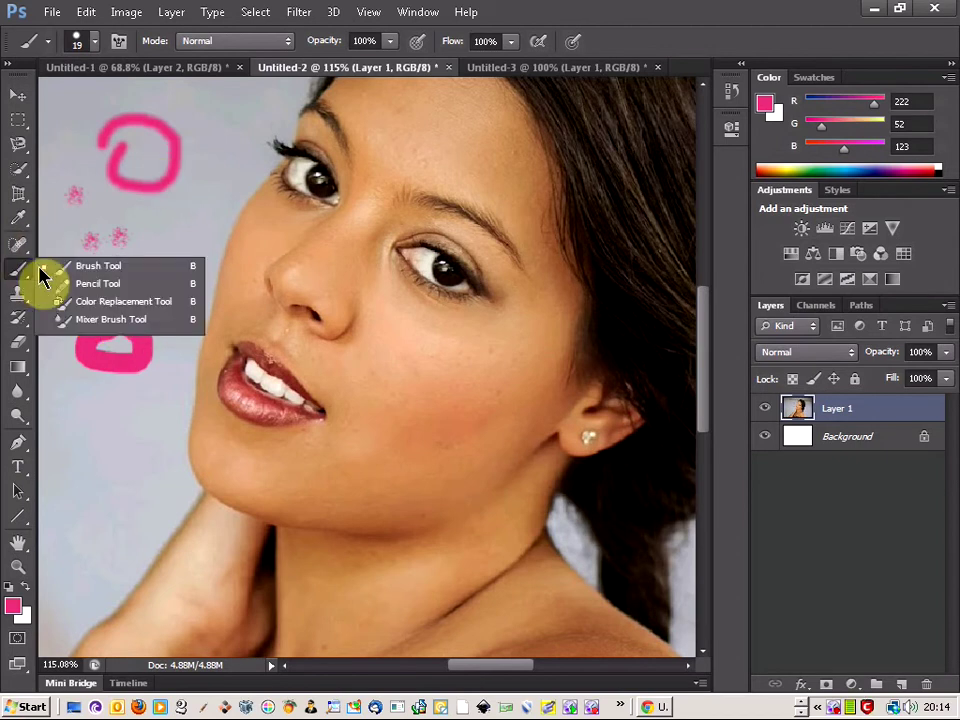
pyautogui.click(98, 287)
pyautogui.click(94, 44)
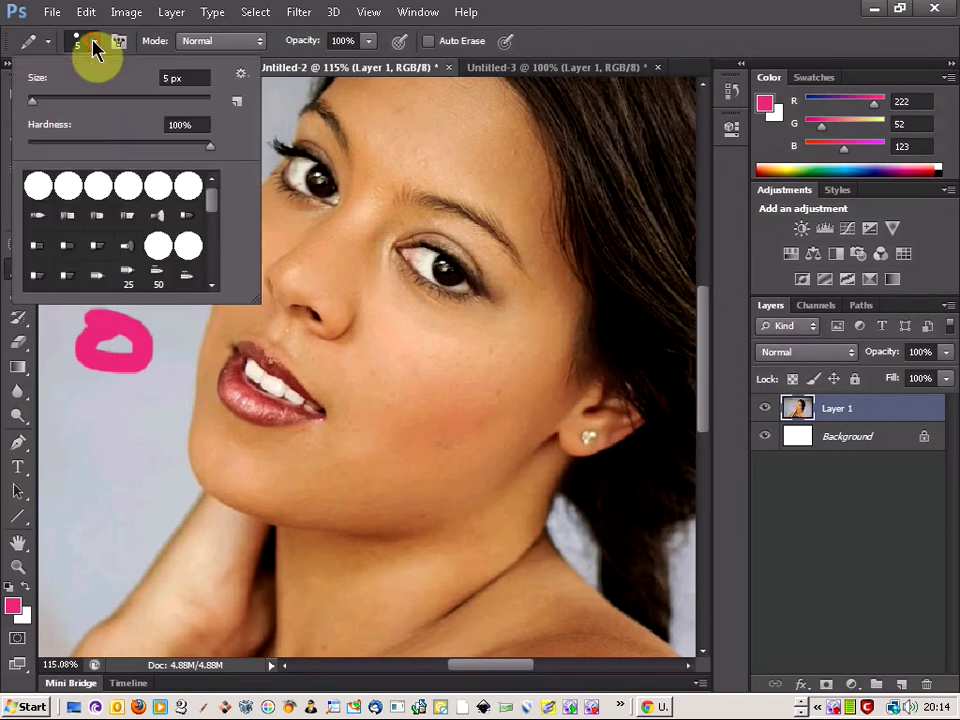
pyautogui.scroll(-5, 215, 207)
pyautogui.scroll(5, 210, 215)
pyautogui.click(189, 187)
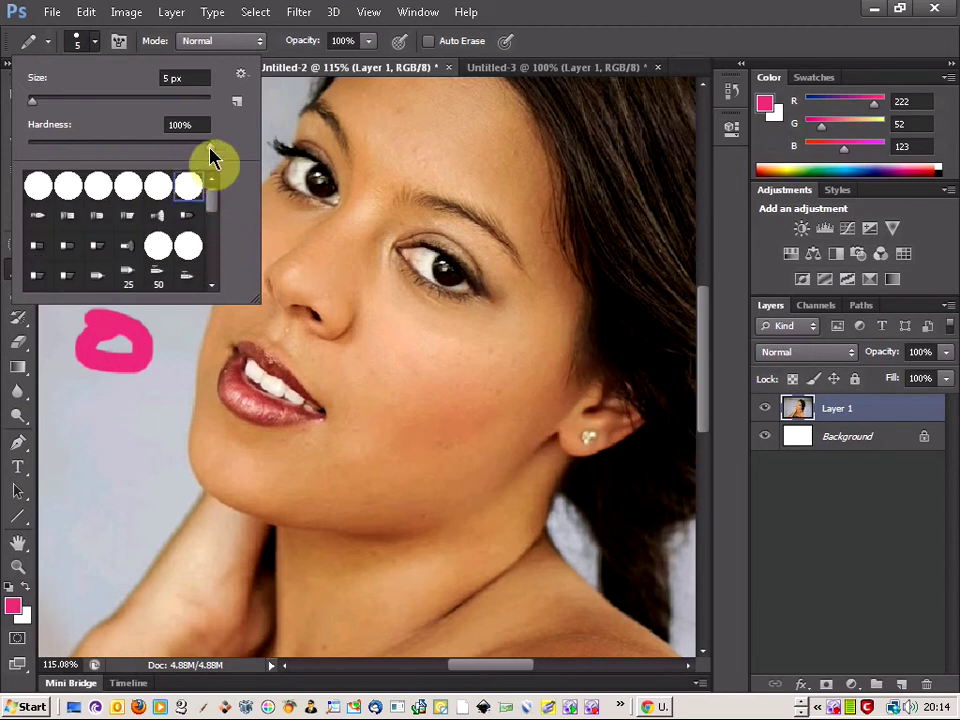
pyautogui.moveTo(207, 150); pyautogui.dragTo(212, 147)
pyautogui.moveTo(32, 100); pyautogui.dragTo(70, 100)
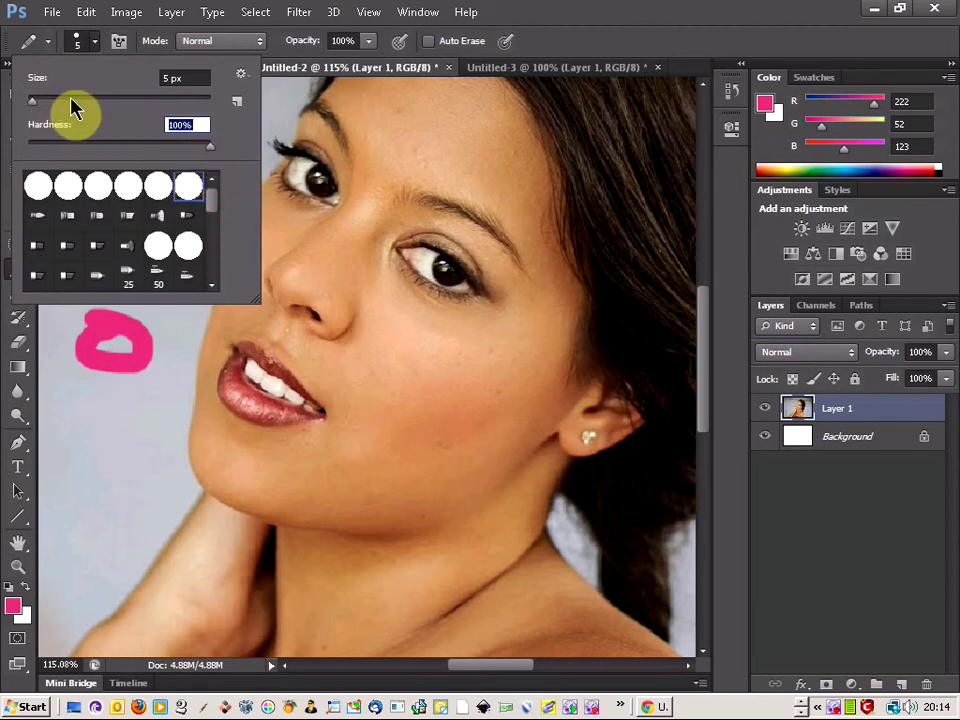
pyautogui.click(82, 418)
pyautogui.click(90, 475)
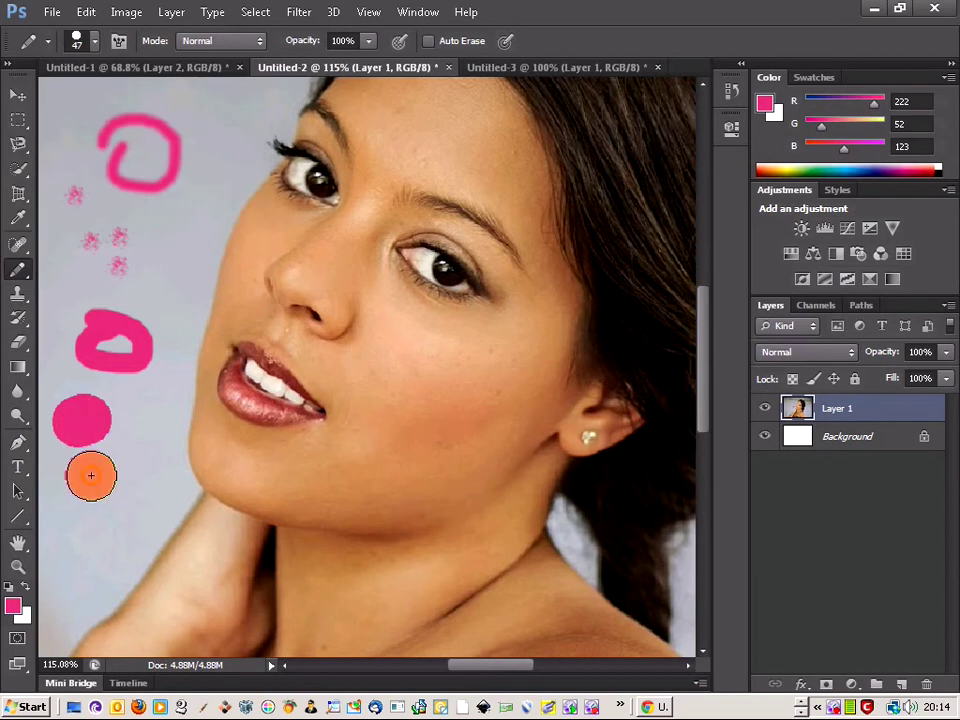
# - Clone the woman's mouth onto her chin with the Clone Stamp Tool at 35 px
pyautogui.click(18, 295)
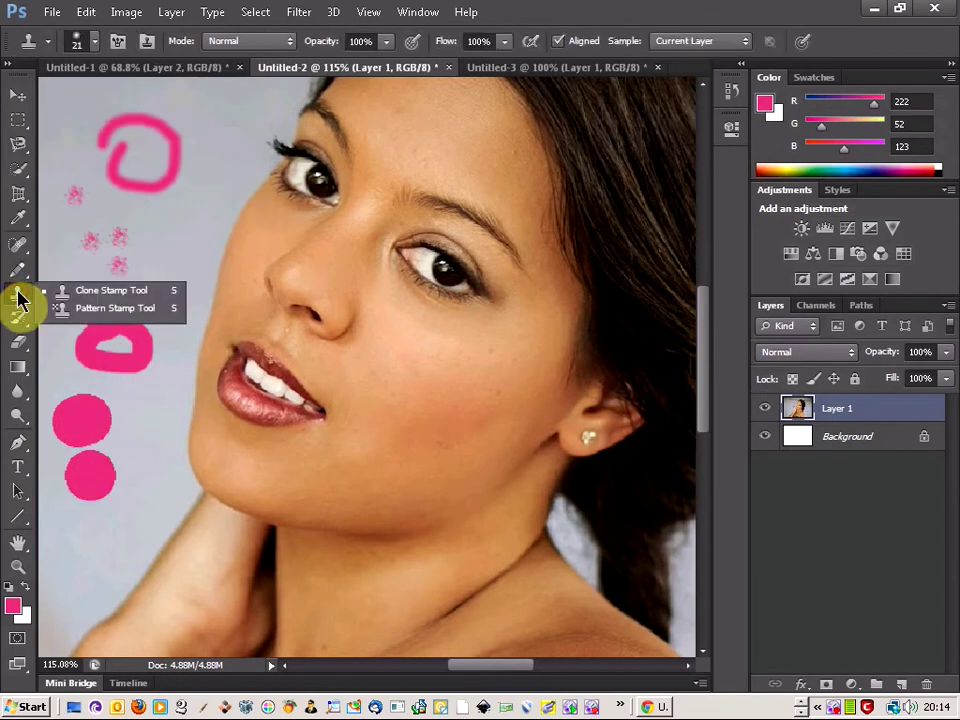
pyautogui.click(98, 292)
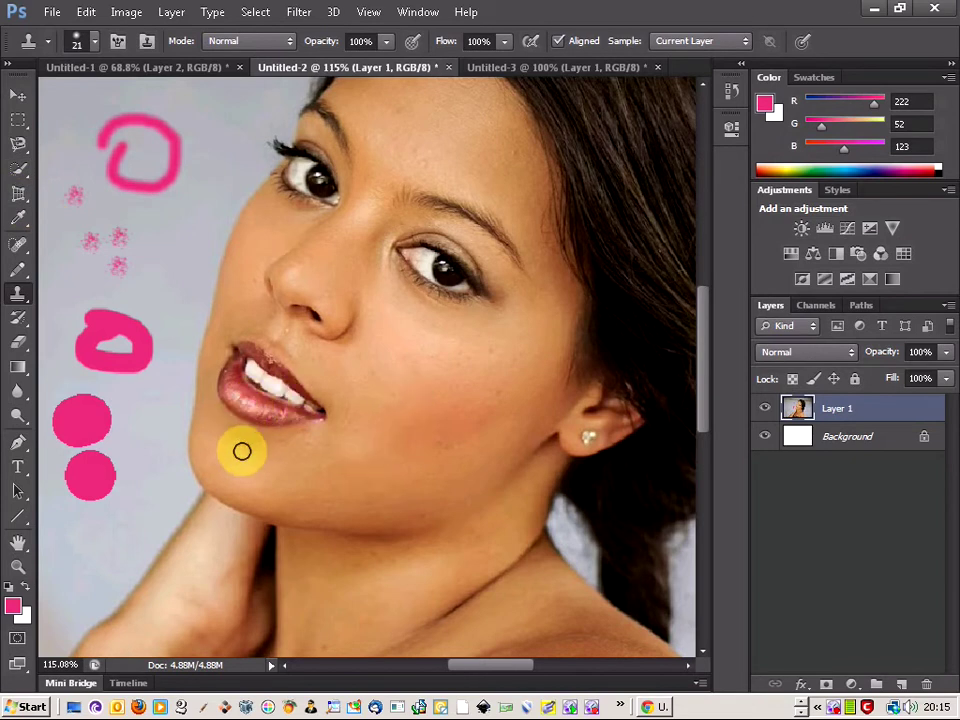
pyautogui.click(97, 52)
pyautogui.moveTo(50, 101); pyautogui.dragTo(60, 103)
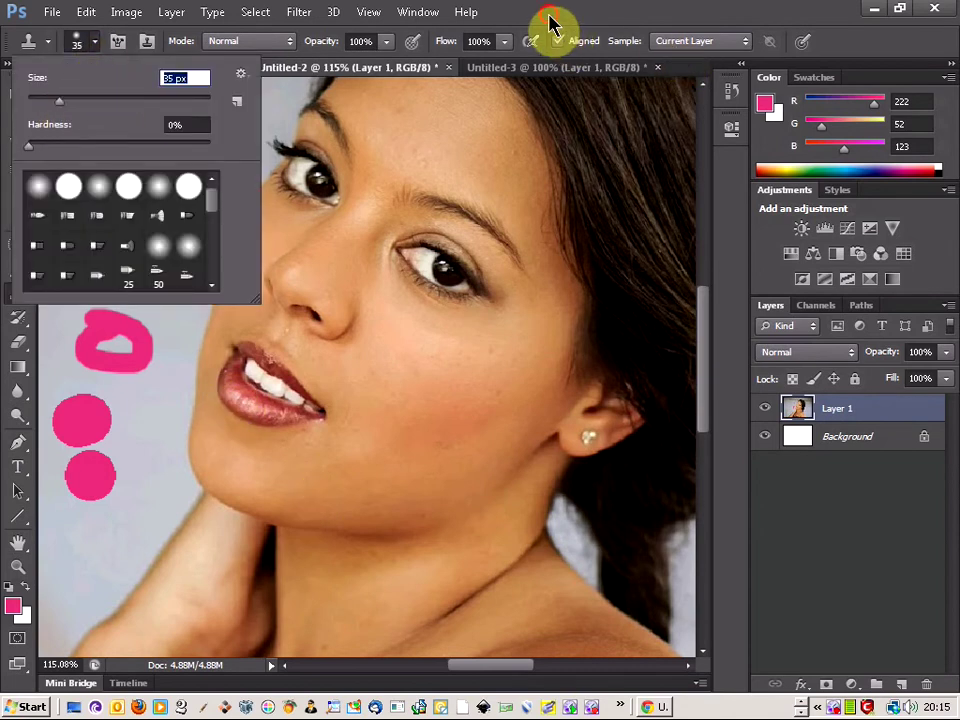
pyautogui.press('Return')
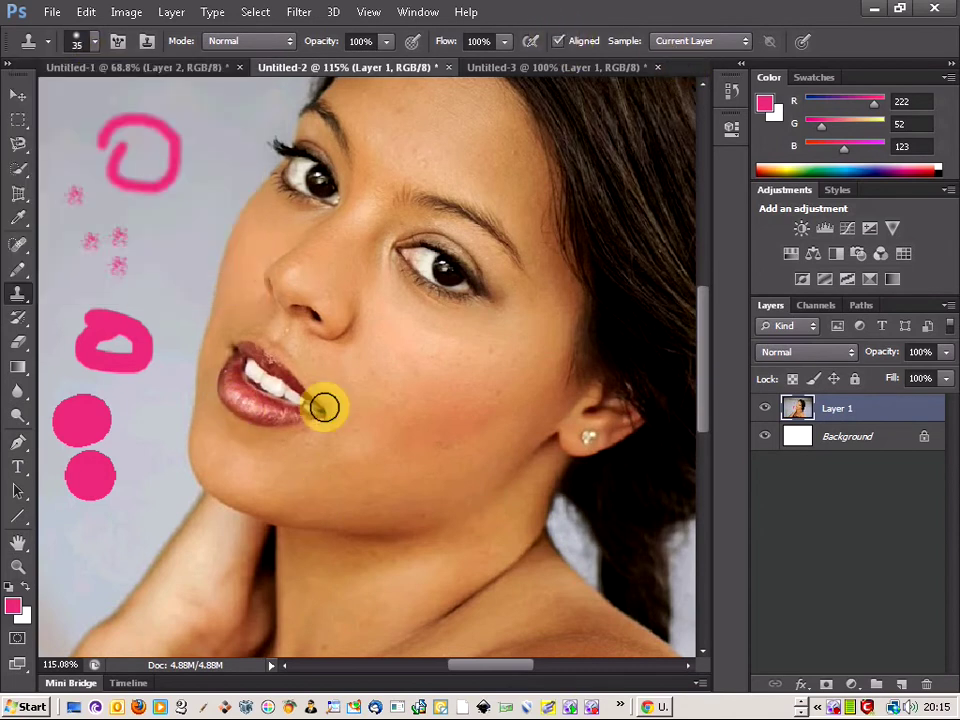
pyautogui.keyDown('alt'); pyautogui.click(250, 406); pyautogui.keyUp('alt')
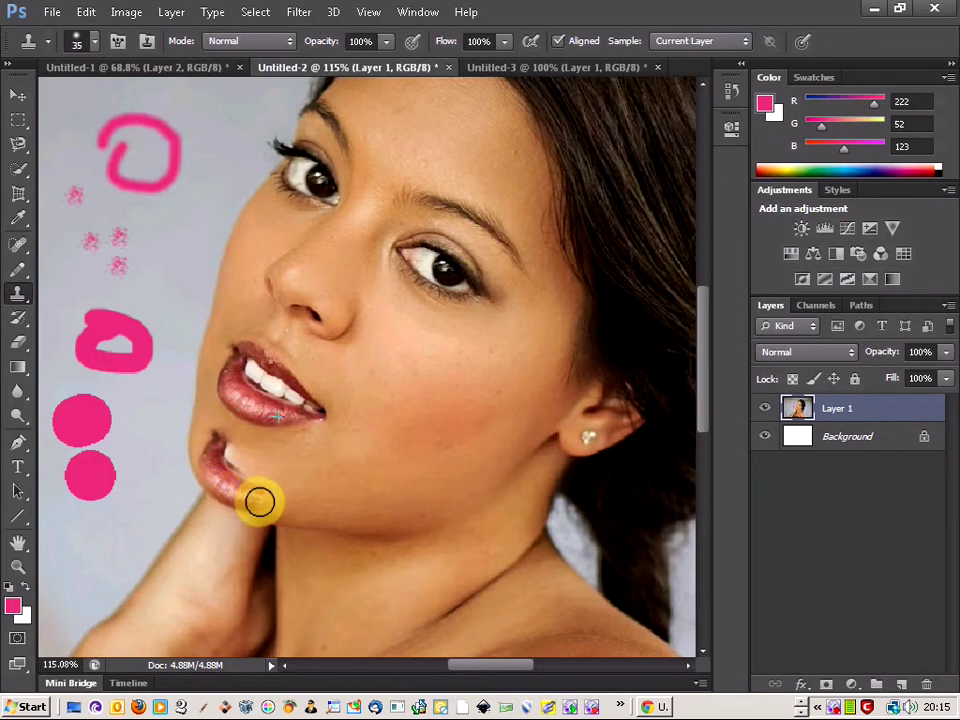
pyautogui.moveTo(257, 502); pyautogui.dragTo(281, 502)
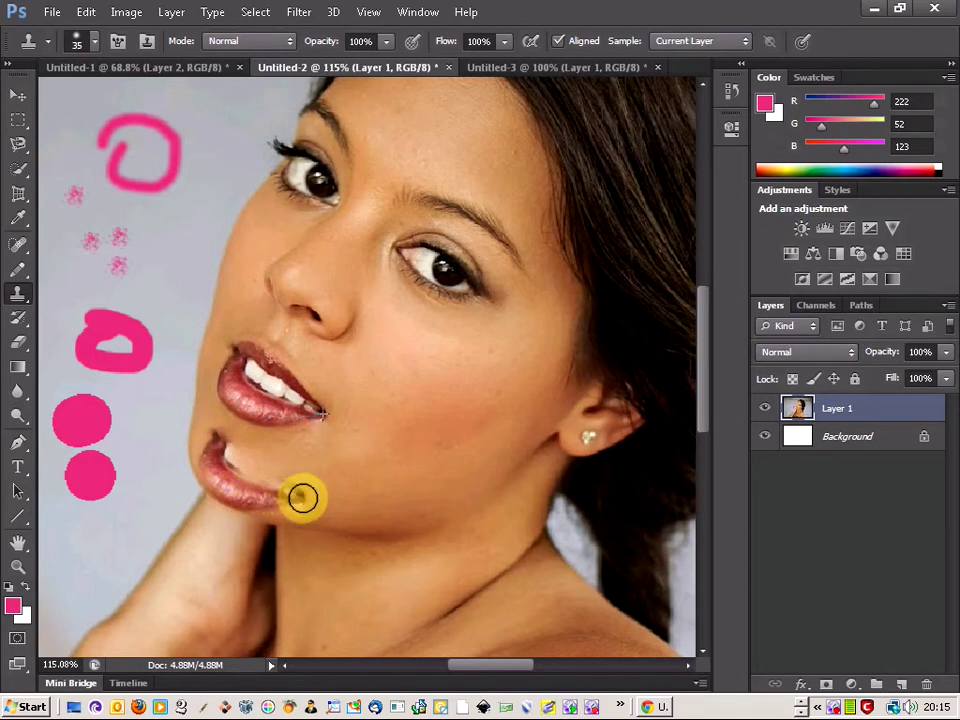
pyautogui.moveTo(294, 484)
pyautogui.mouseDown()
pyautogui.moveTo(224, 432)
pyautogui.moveTo(248, 473)
pyautogui.moveTo(264, 479)
pyautogui.moveTo(228, 457)
pyautogui.moveTo(272, 480)
pyautogui.moveTo(246, 456)
pyautogui.mouseUp()
# - Clone the woman's eye onto her cheek, and clone part of an eyebrow above the copied eye
pyautogui.moveTo(430, 268)
pyautogui.mouseDown()
pyautogui.moveTo(454, 273)
pyautogui.moveTo(456, 326)
pyautogui.moveTo(433, 379)
pyautogui.moveTo(446, 380)
pyautogui.moveTo(399, 357)
pyautogui.moveTo(423, 393)
pyautogui.moveTo(460, 399)
pyautogui.moveTo(448, 356)
pyautogui.moveTo(396, 342)
pyautogui.mouseUp()
pyautogui.press('alt')
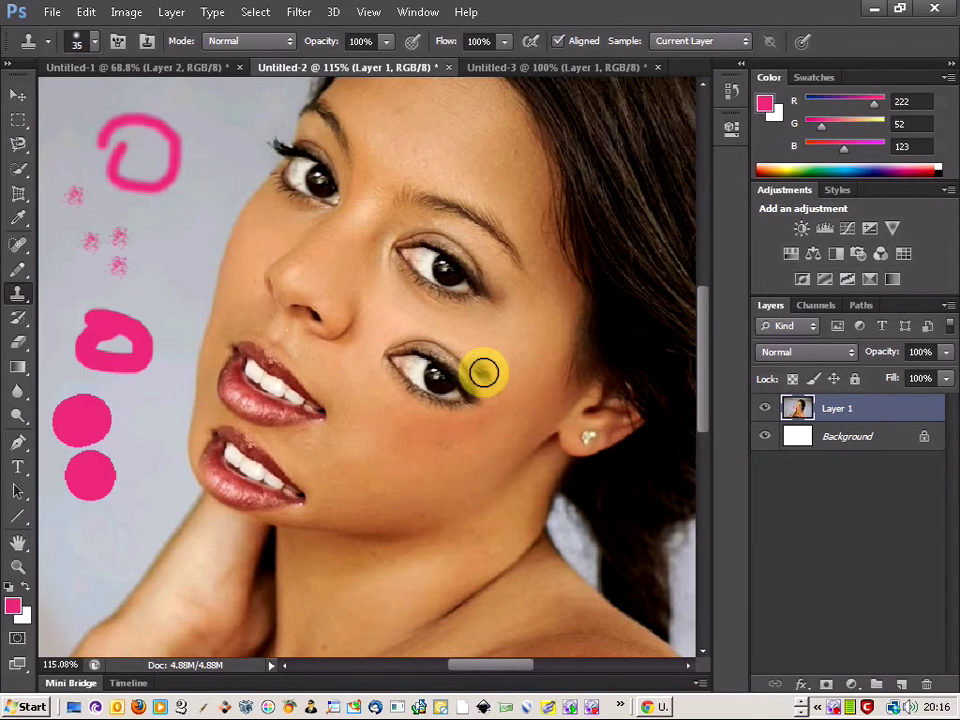
pyautogui.moveTo(483, 372); pyautogui.dragTo(479, 366)
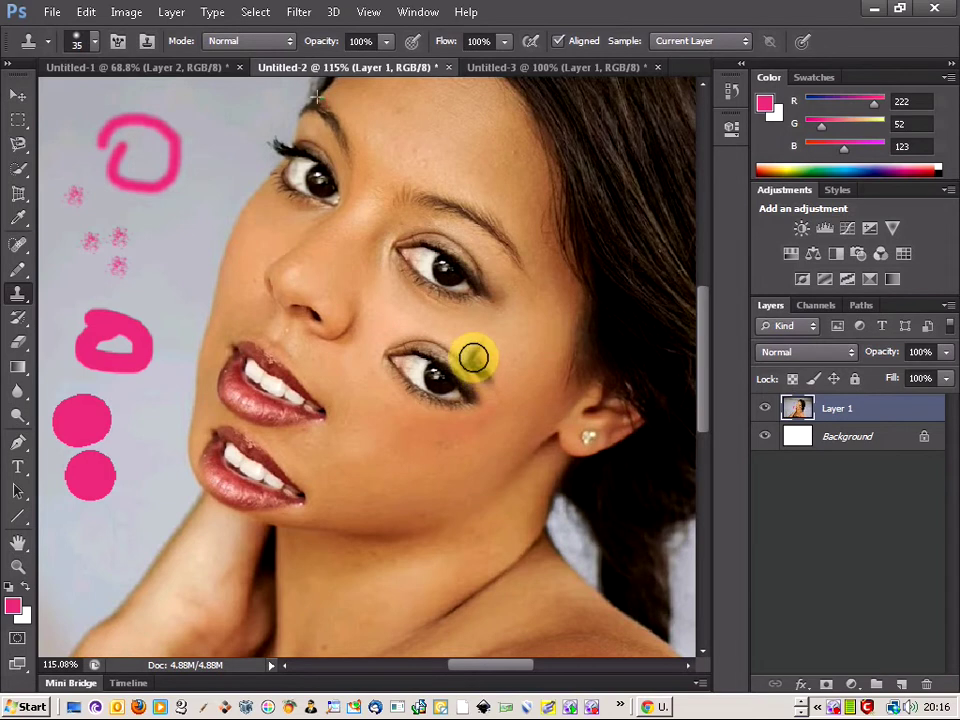
pyautogui.keyDown('alt'); pyautogui.click(347, 150); pyautogui.keyUp('alt')
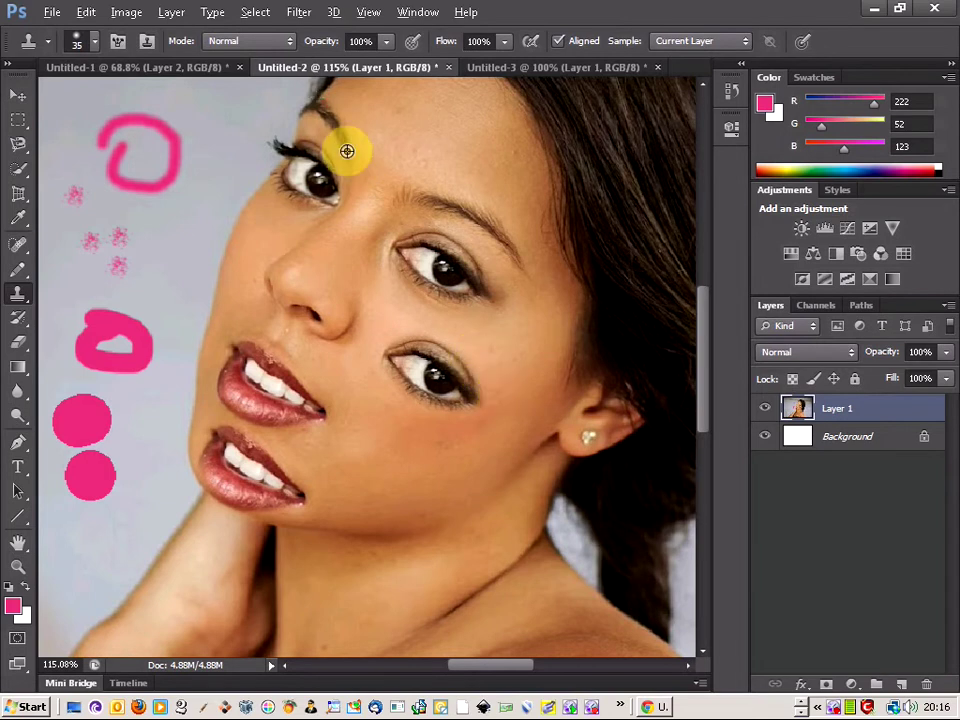
pyautogui.moveTo(485, 377)
pyautogui.mouseDown()
pyautogui.moveTo(454, 340)
pyautogui.moveTo(383, 365)
pyautogui.moveTo(435, 313)
pyautogui.moveTo(374, 222)
pyautogui.moveTo(442, 410)
pyautogui.moveTo(453, 382)
pyautogui.moveTo(433, 330)
pyautogui.mouseUp()
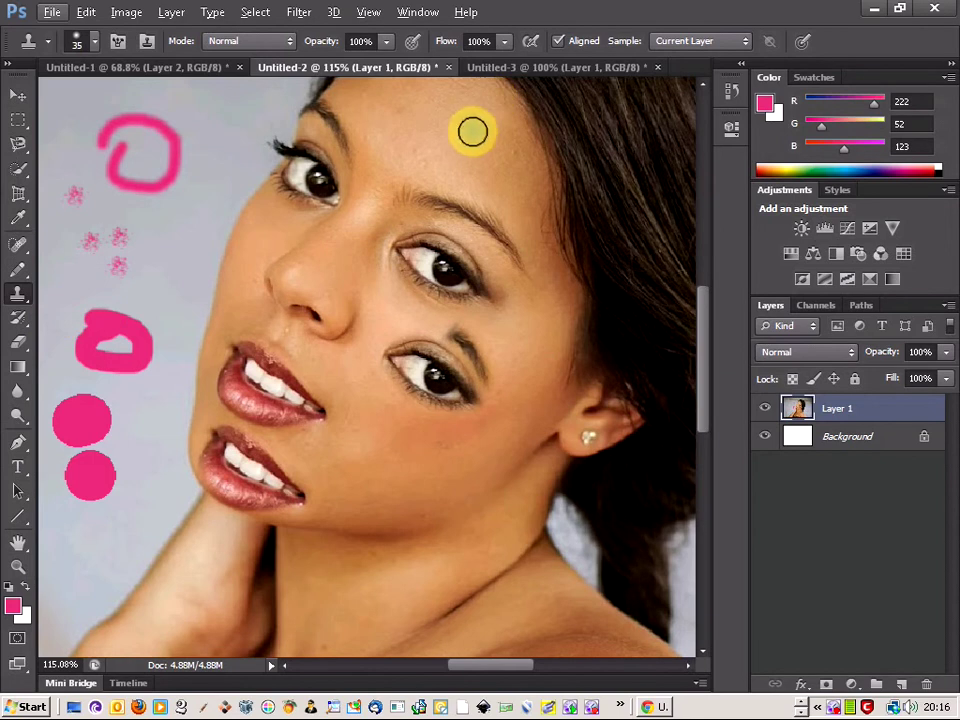
# - Cover the outer part of the eyebrow nearest the hair by cloning plain skin from beside it
pyautogui.moveTo(424, 159); pyautogui.dragTo(471, 166)
pyautogui.hotkey('ctrl', 'z')
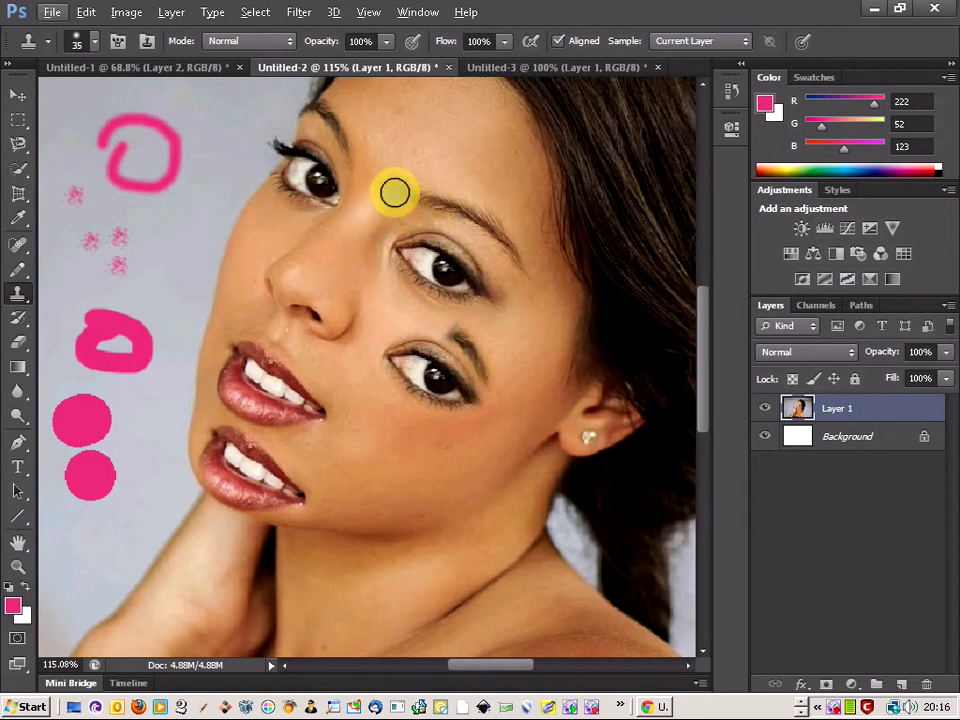
pyautogui.keyDown('alt'); pyautogui.click(536, 307); pyautogui.keyUp('alt')
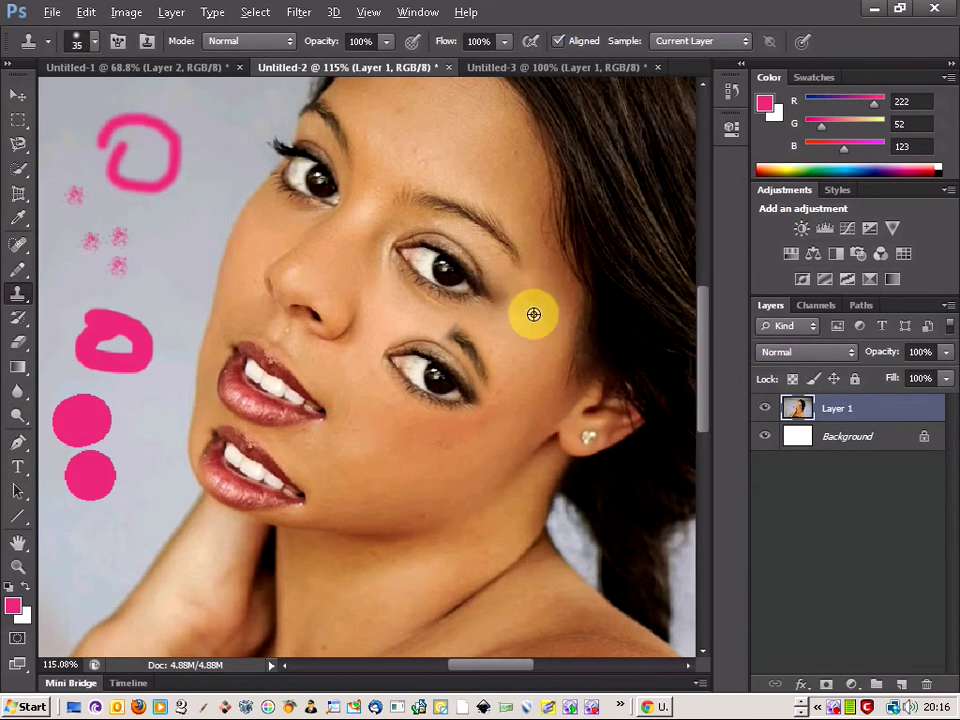
pyautogui.moveTo(519, 265)
pyautogui.mouseDown()
pyautogui.moveTo(527, 299)
pyautogui.moveTo(521, 213)
pyautogui.moveTo(506, 238)
pyautogui.moveTo(508, 206)
pyautogui.moveTo(495, 227)
pyautogui.moveTo(499, 247)
pyautogui.moveTo(486, 242)
pyautogui.moveTo(512, 204)
pyautogui.moveTo(476, 197)
pyautogui.moveTo(465, 221)
pyautogui.moveTo(463, 208)
pyautogui.mouseUp()
pyautogui.keyDown('alt'); pyautogui.click(460, 168); pyautogui.keyUp('alt')
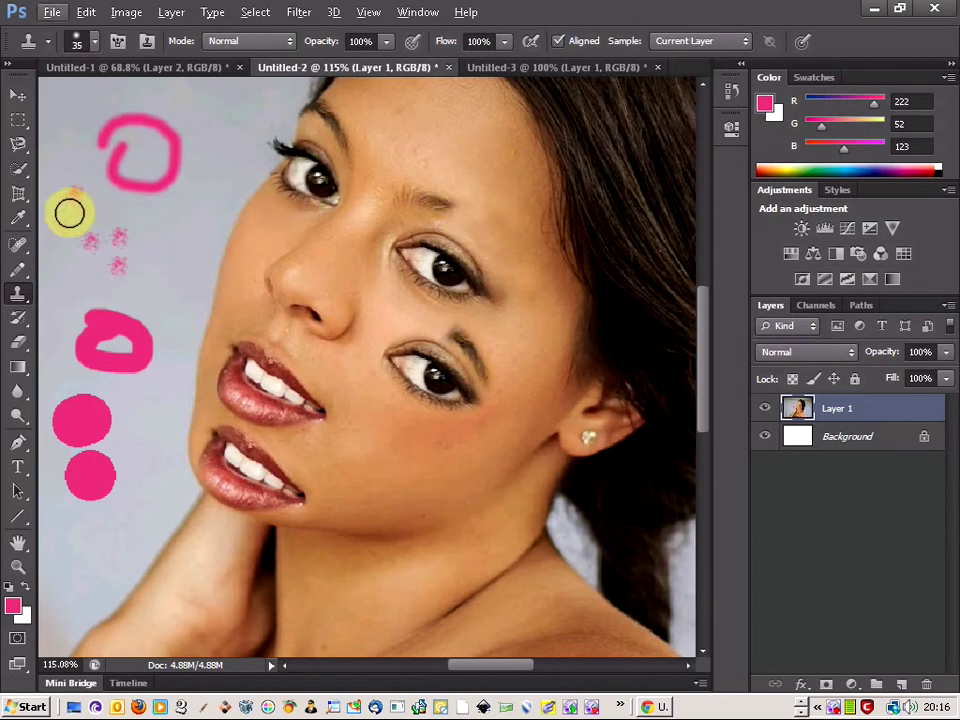
# - Erase part of the thick pink loop, on the side nearest the face, with the 13 px Eraser Tool
pyautogui.click(18, 320)
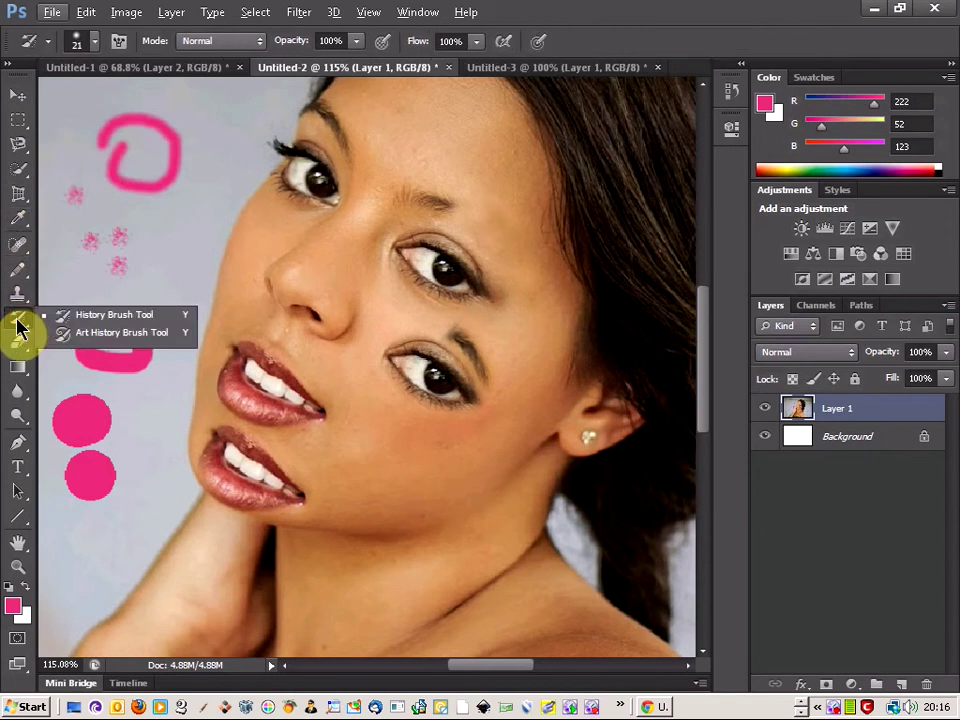
pyautogui.click(18, 345)
pyautogui.click(18, 345)
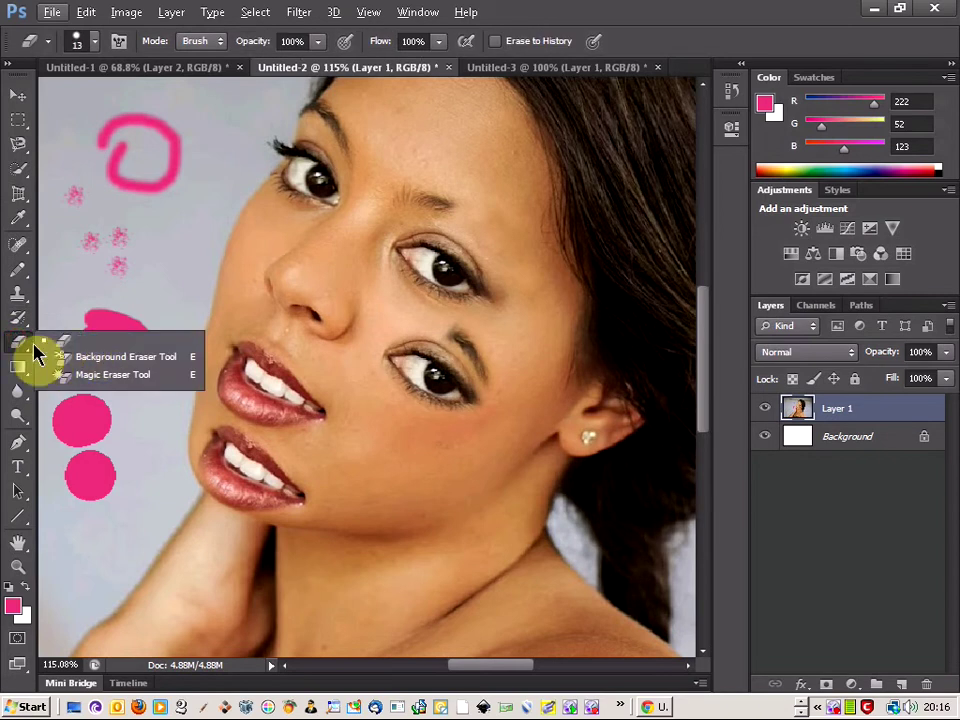
pyautogui.click(92, 340)
pyautogui.moveTo(88, 342)
pyautogui.mouseDown()
pyautogui.moveTo(130, 325)
pyautogui.moveTo(148, 355)
pyautogui.mouseUp()
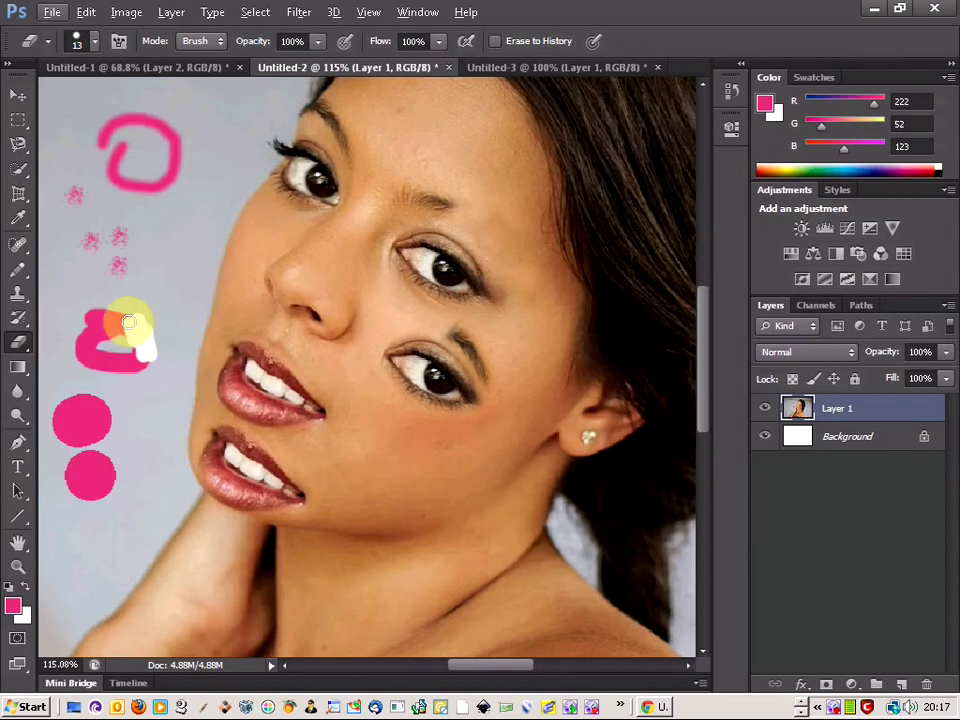
# - Set the eraser size to 26 px and erase a vertical strip from the upper pink dot into the thick loop
pyautogui.click(94, 41)
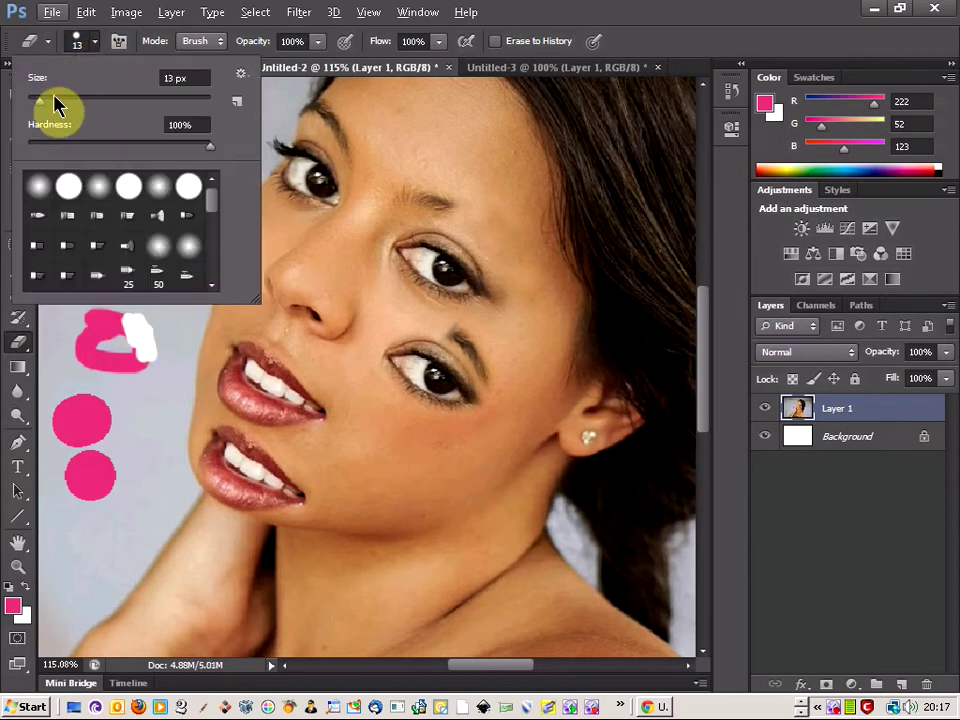
pyautogui.moveTo(39, 103); pyautogui.dragTo(42, 104)
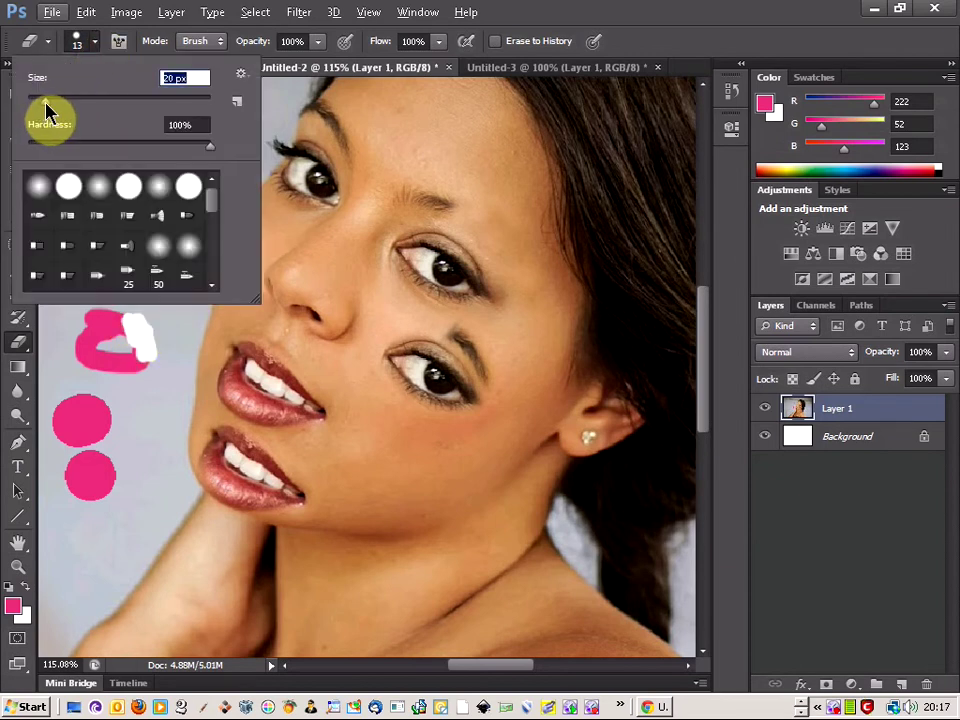
pyautogui.moveTo(103, 401); pyautogui.dragTo(107, 355)
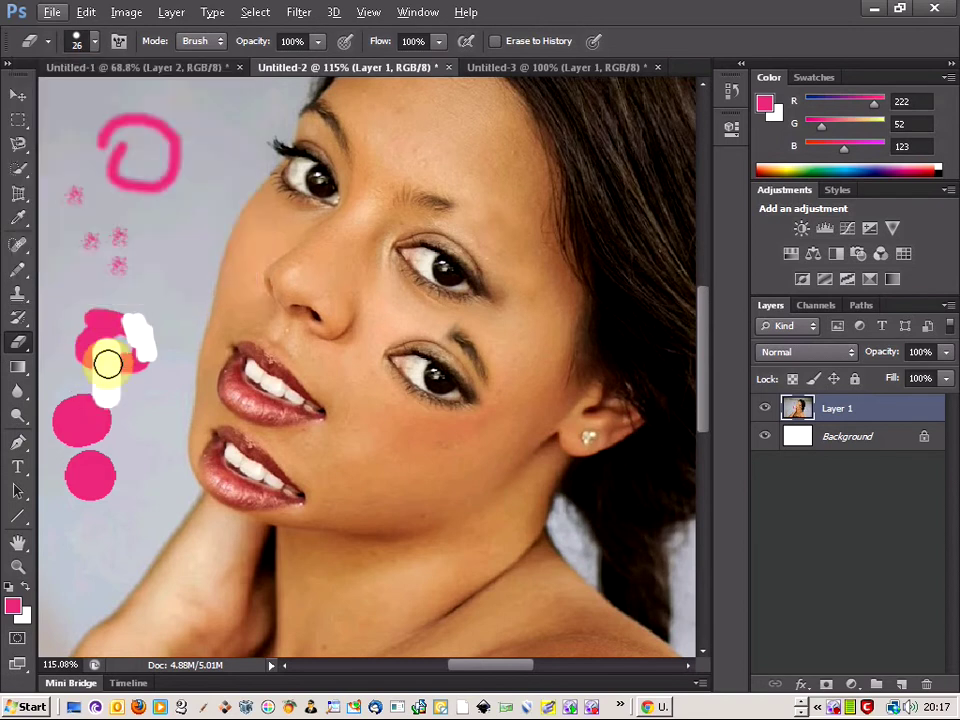
# - Erase the background around the two pink dots using the Background Eraser Tool with Protect Foreground Color enabled
pyautogui.click(20, 345)
pyautogui.click(91, 362)
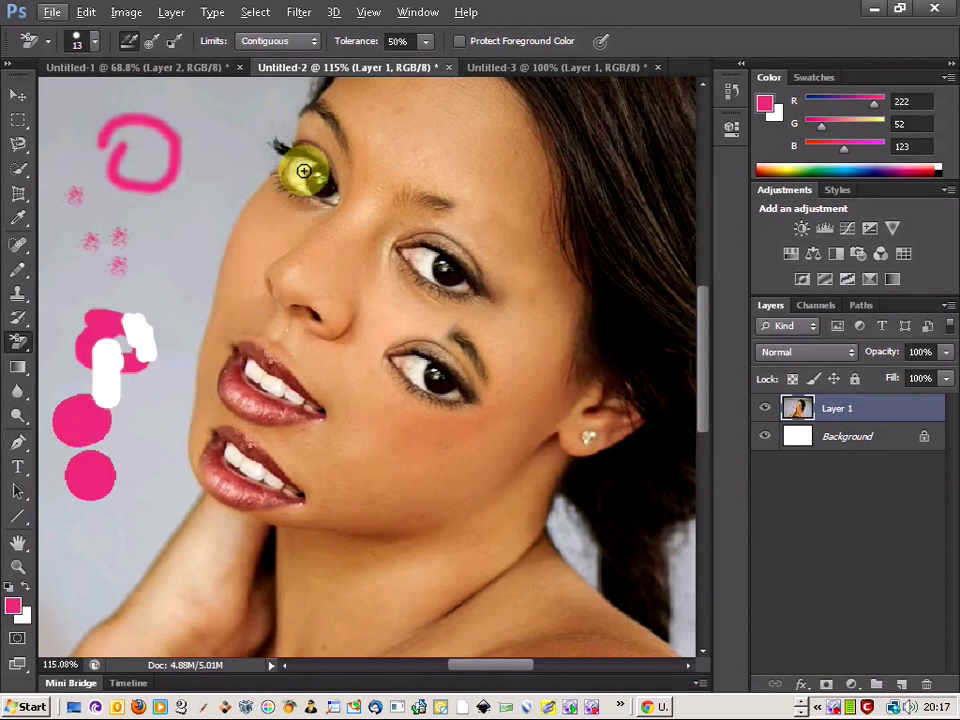
pyautogui.click(460, 42)
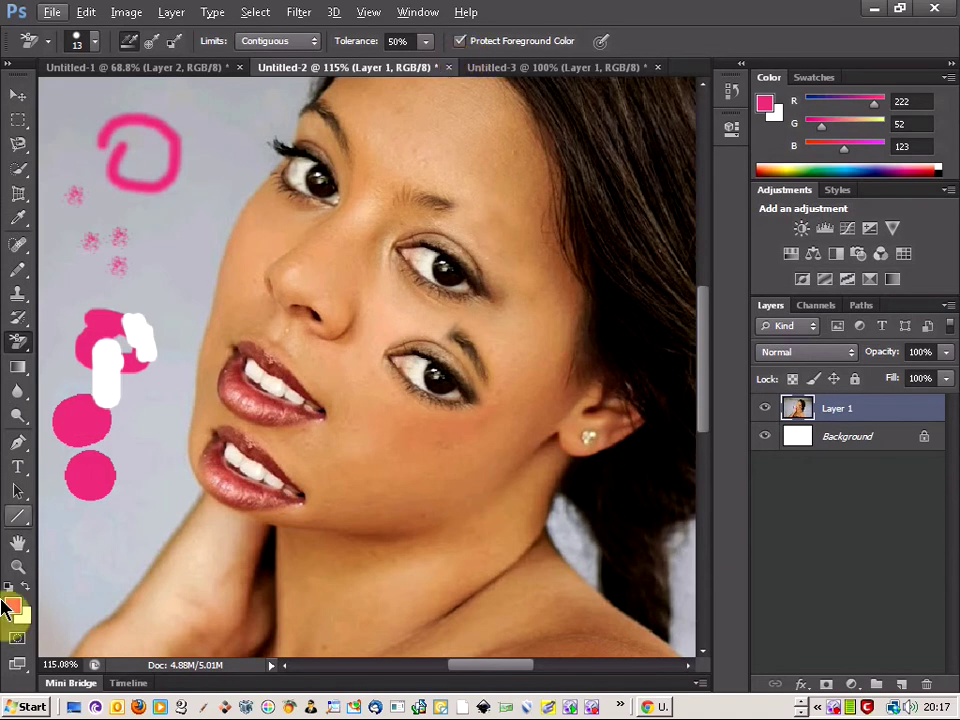
pyautogui.click(108, 435)
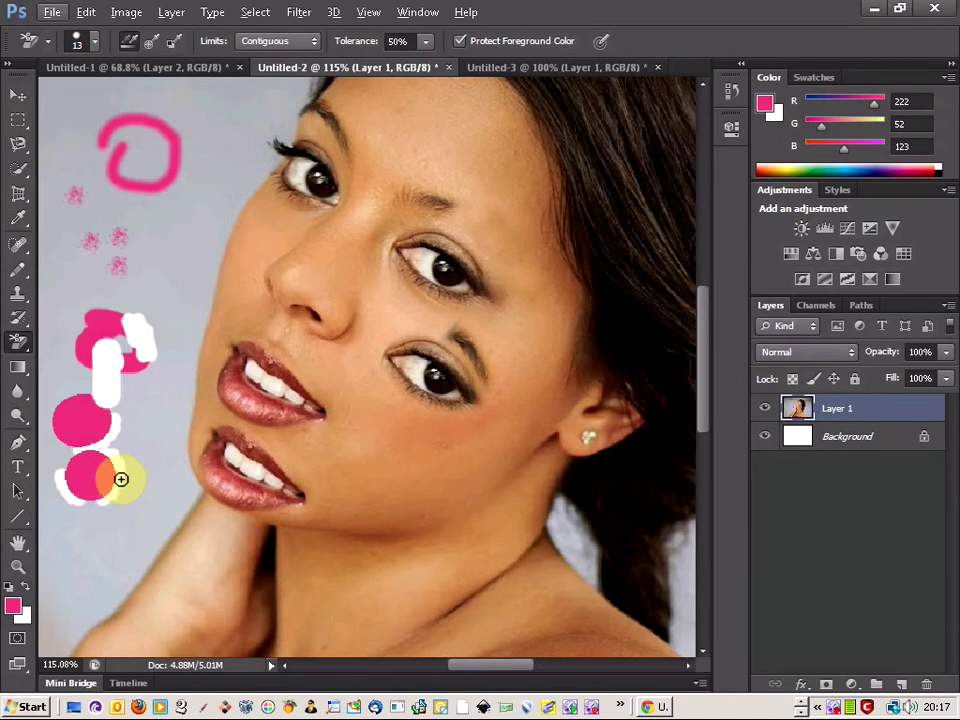
# - Remove the plain background, both pink dots and the rest of the thick pink loop with the Magic Eraser Tool at tolerance 32
pyautogui.rightClick(27, 355)
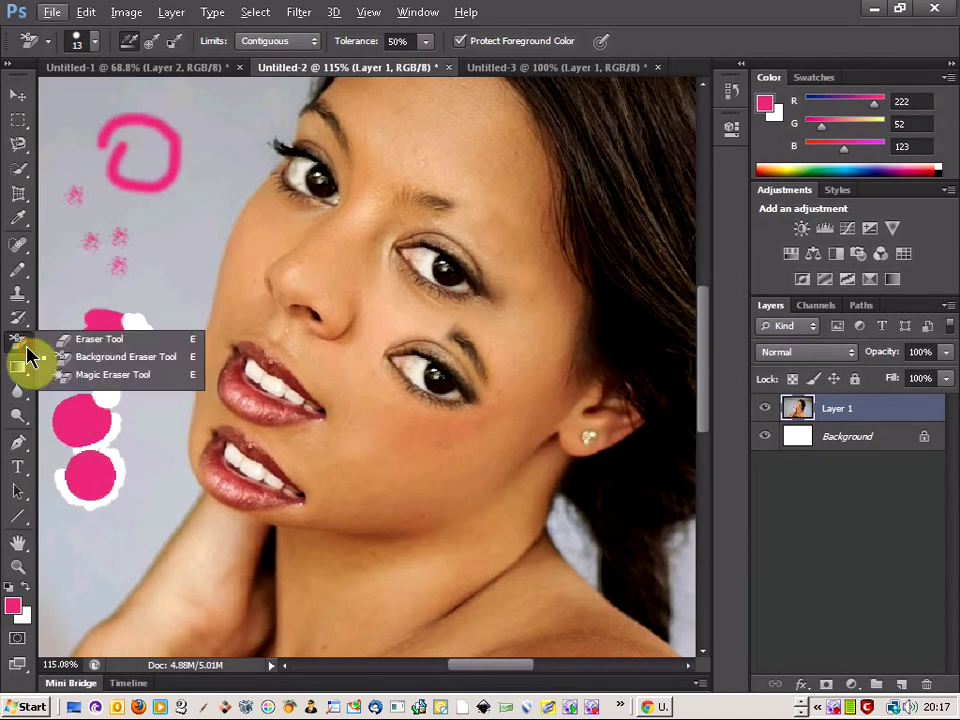
pyautogui.click(77, 375)
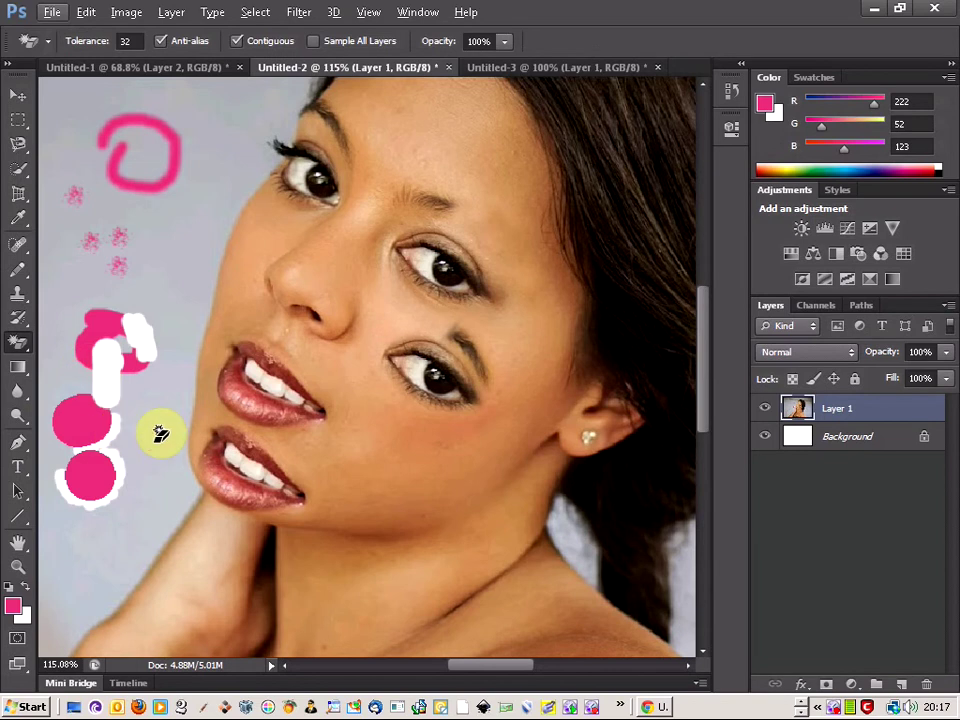
pyautogui.click(160, 432)
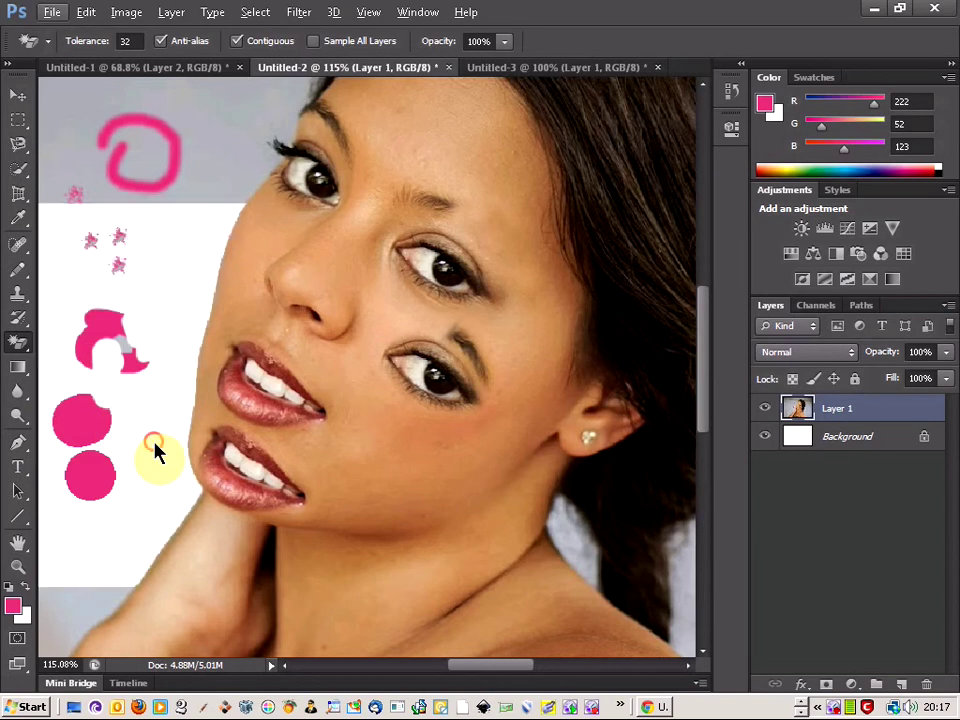
pyautogui.click(90, 430)
pyautogui.click(94, 490)
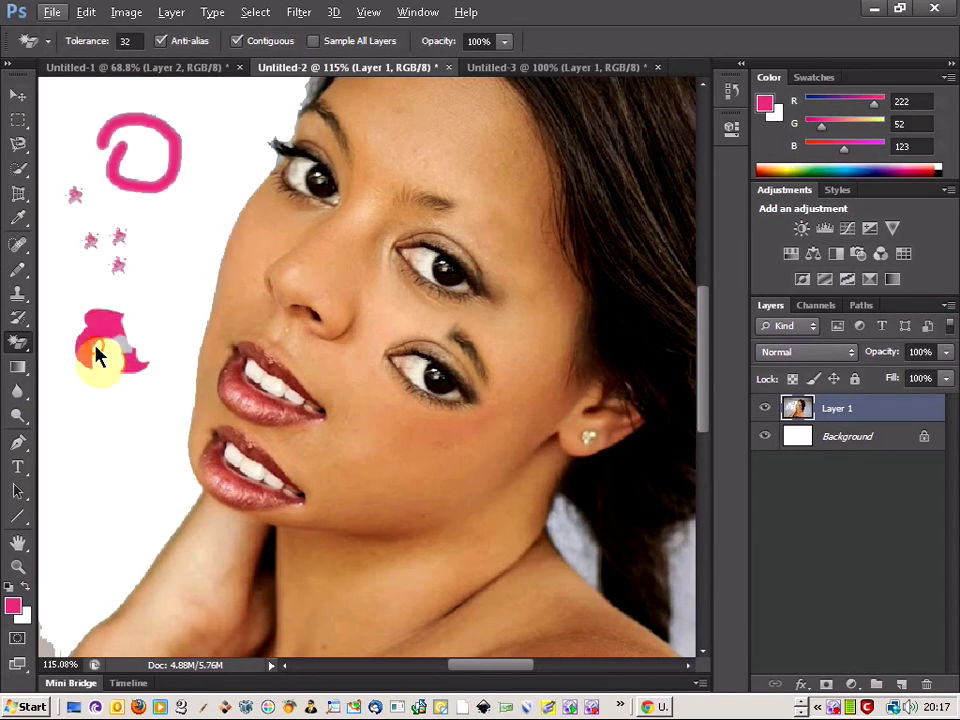
pyautogui.click(97, 357)
pyautogui.click(127, 343)
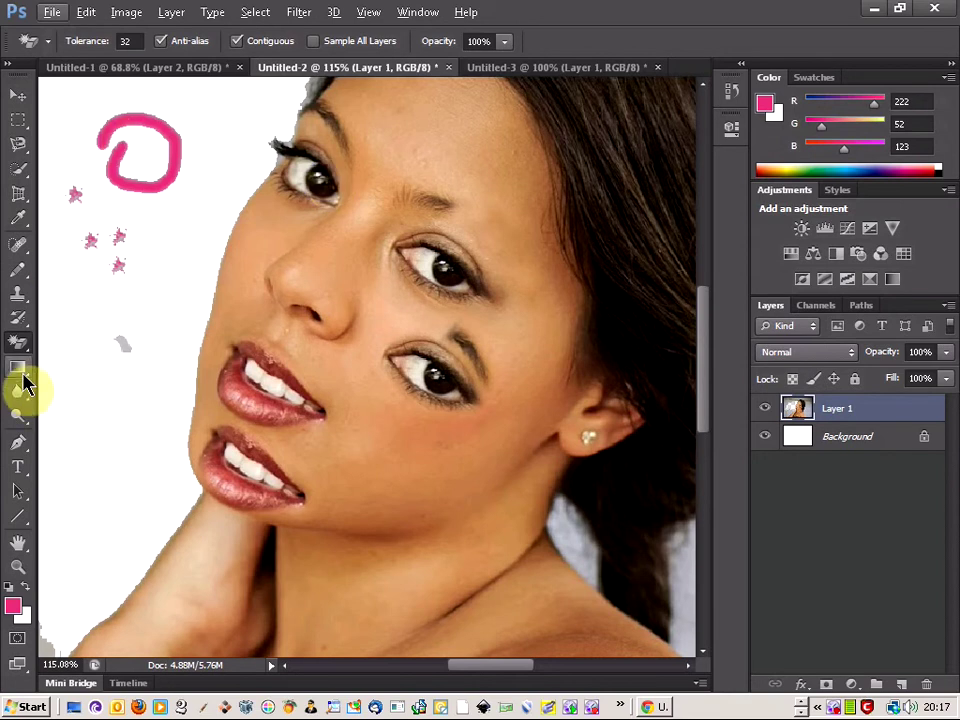
# - Add a new empty layer above the portrait layer
pyautogui.click(50, 13)
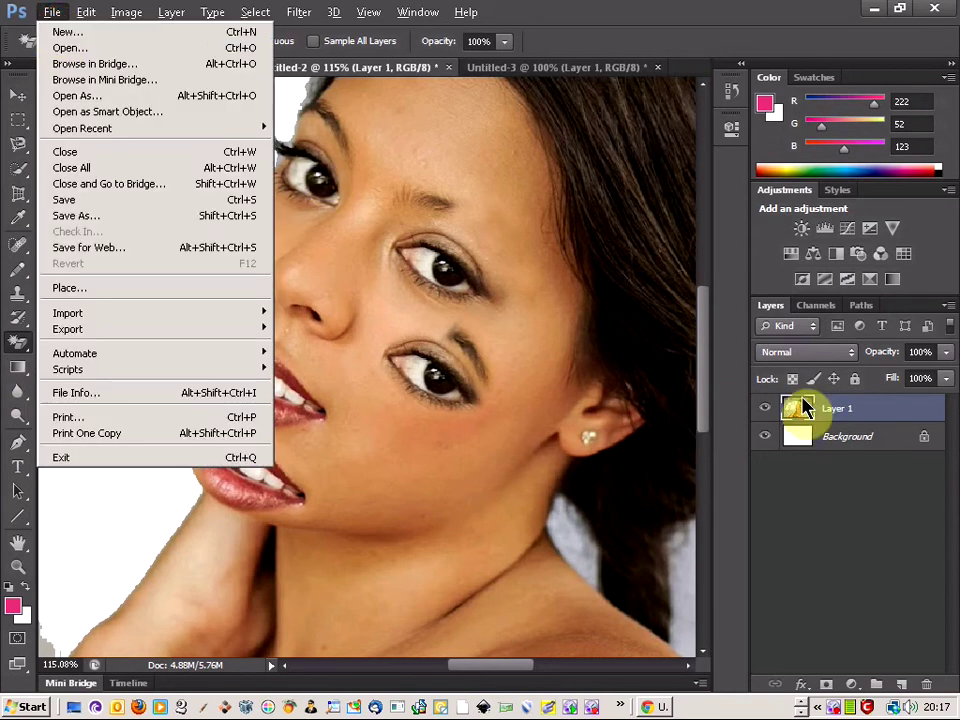
pyautogui.click(900, 686)
pyautogui.click(900, 686)
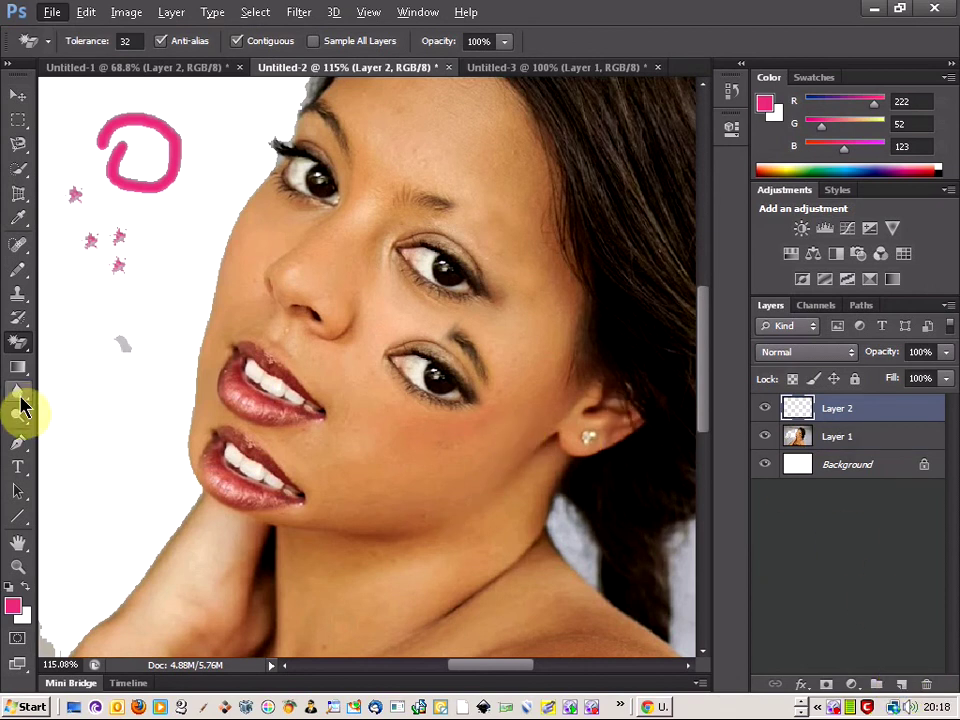
# - Fill the new layer with a linear pink-to-white gradient running from the top edge of the canvas to the bottom
pyautogui.click(21, 377)
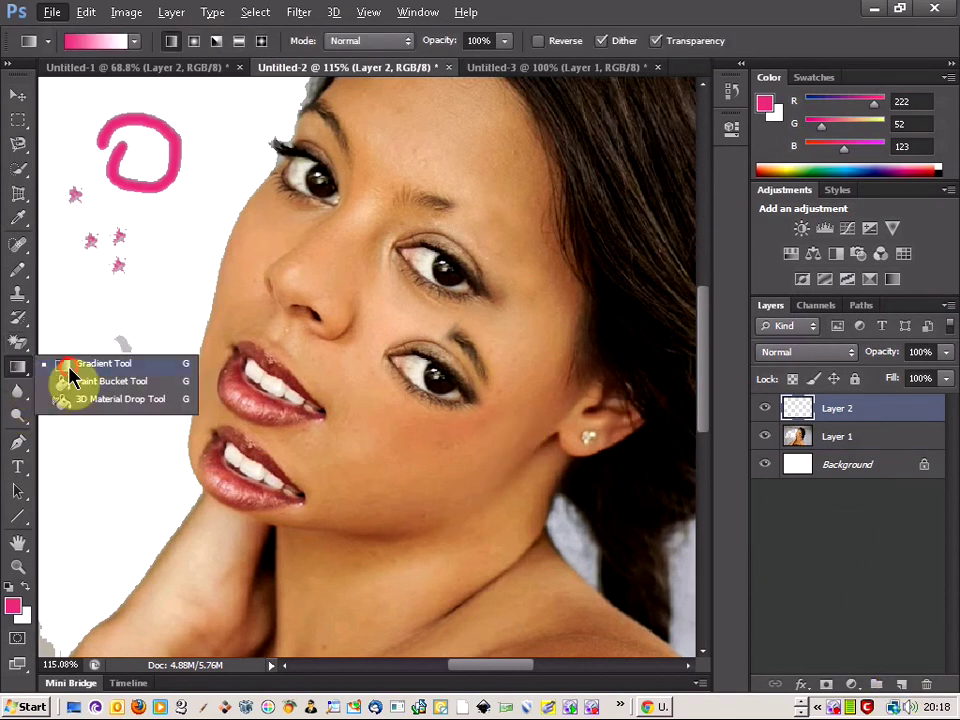
pyautogui.click(70, 377)
pyautogui.scroll(3, 397, 309)
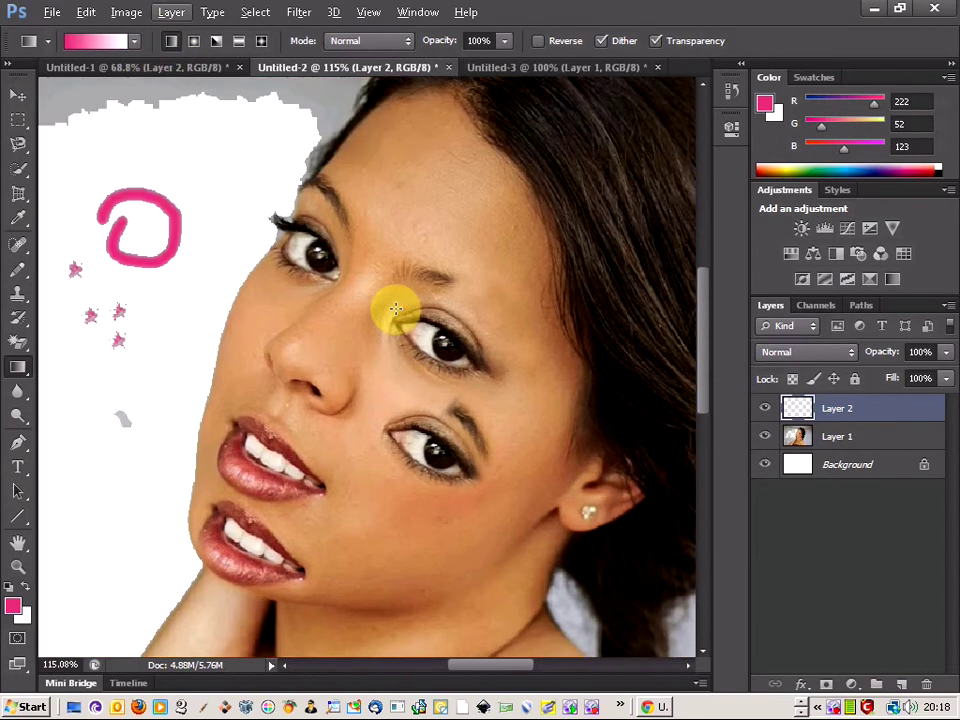
pyautogui.scroll(-6, 397, 309)
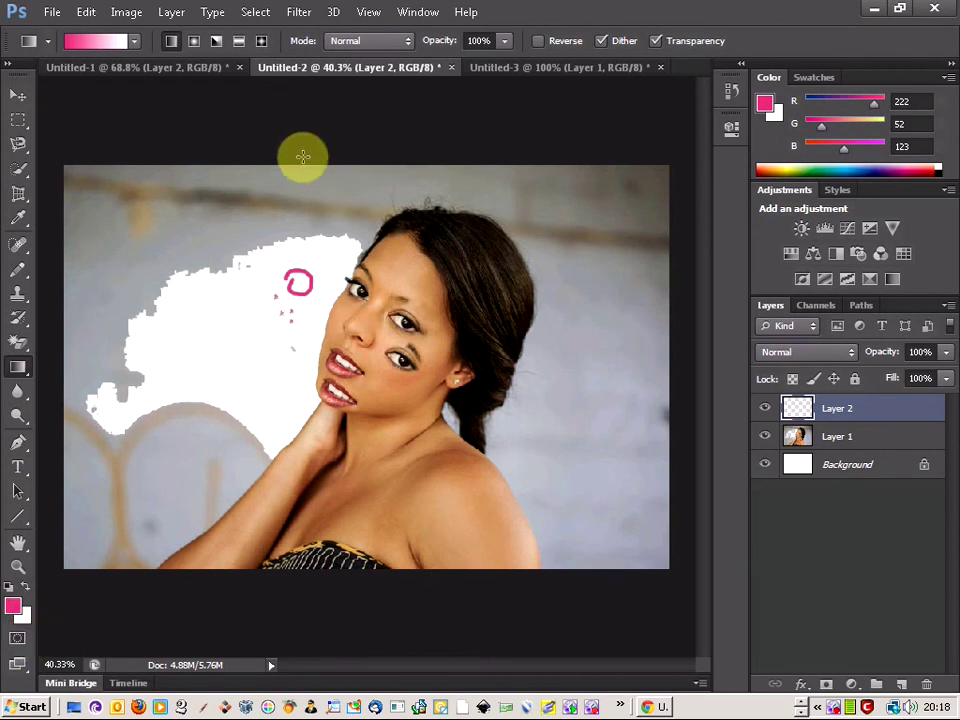
pyautogui.moveTo(322, 184); pyautogui.dragTo(324, 600)
pyautogui.moveTo(326, 180)
pyautogui.mouseDown()
pyautogui.moveTo(315, 197)
pyautogui.moveTo(339, 527)
pyautogui.moveTo(335, 193)
pyautogui.mouseUp()
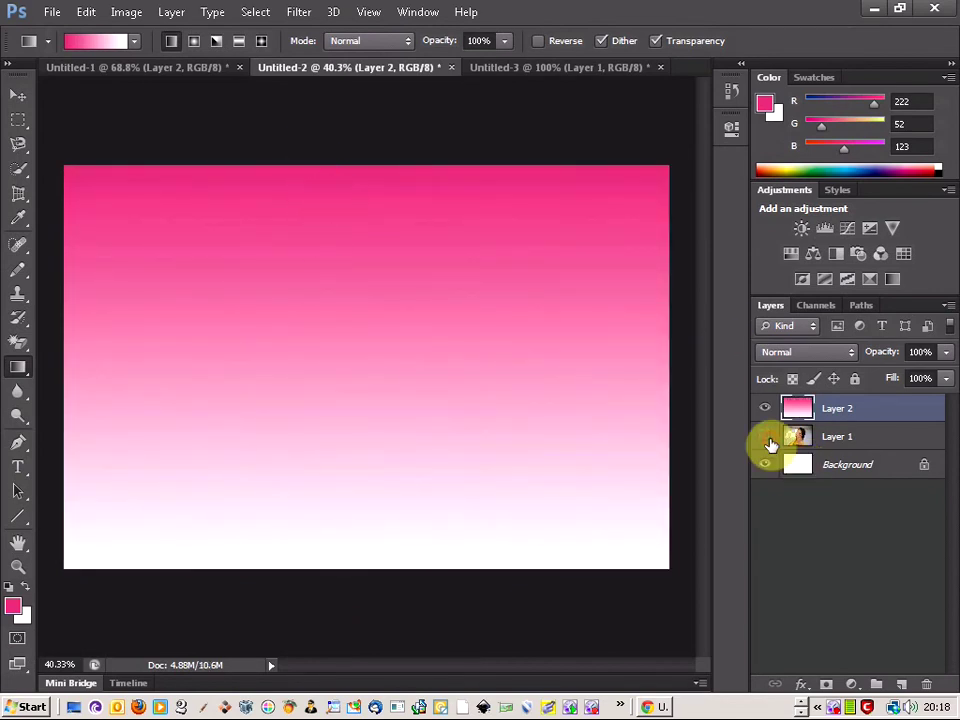
# - Place the portrait layer above the gradient layer, and toggle each layer's visibility off and on to compare them
pyautogui.moveTo(771, 441); pyautogui.dragTo(836, 401)
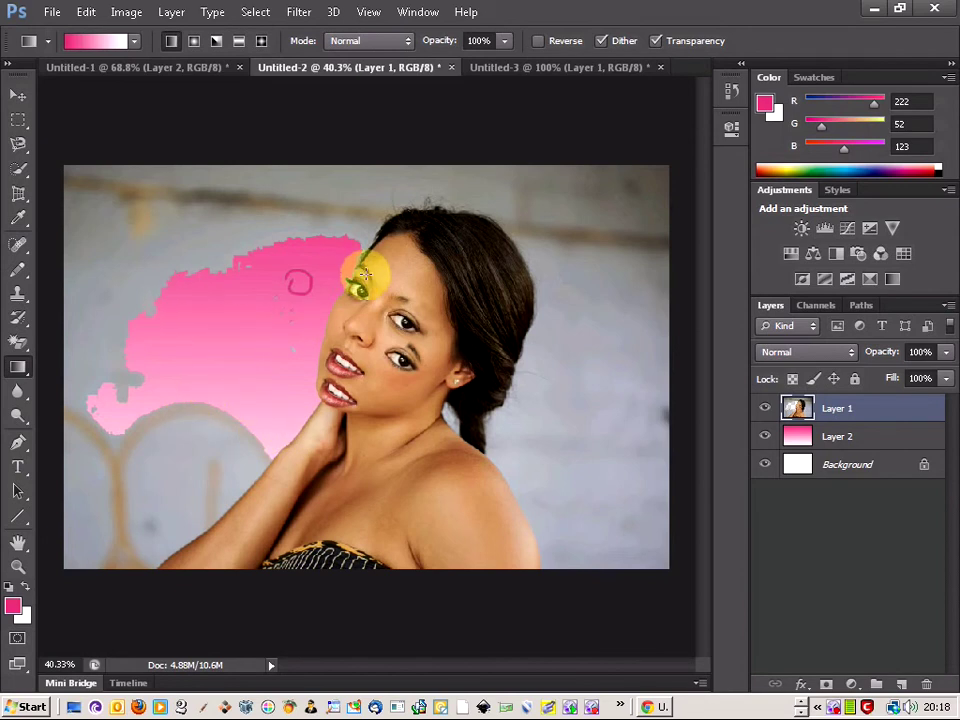
pyautogui.click(766, 409)
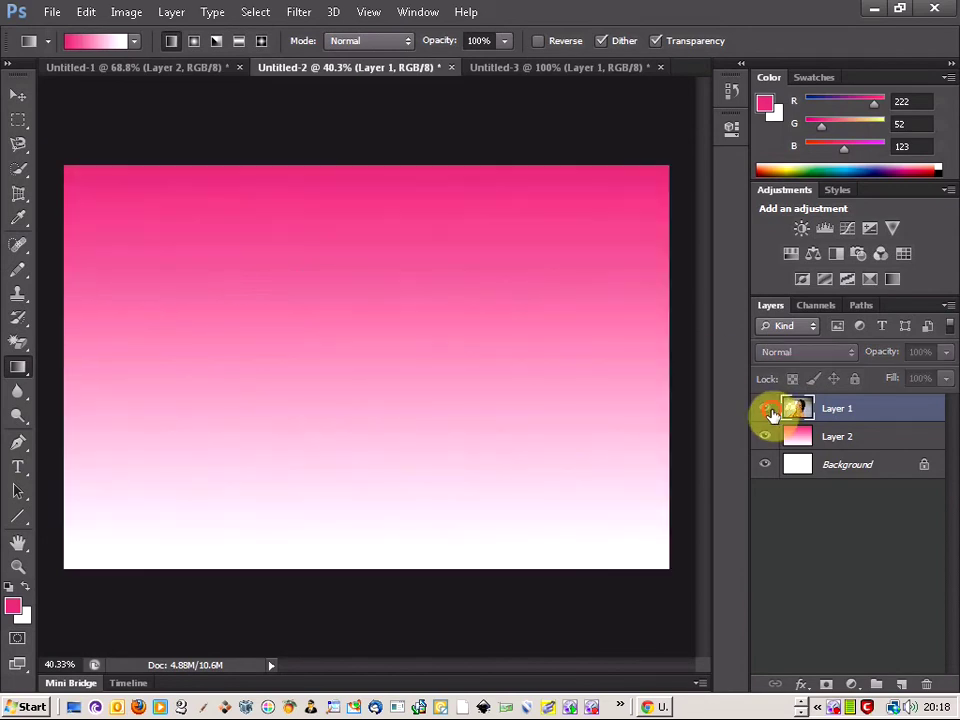
pyautogui.click(766, 409)
pyautogui.click(767, 438)
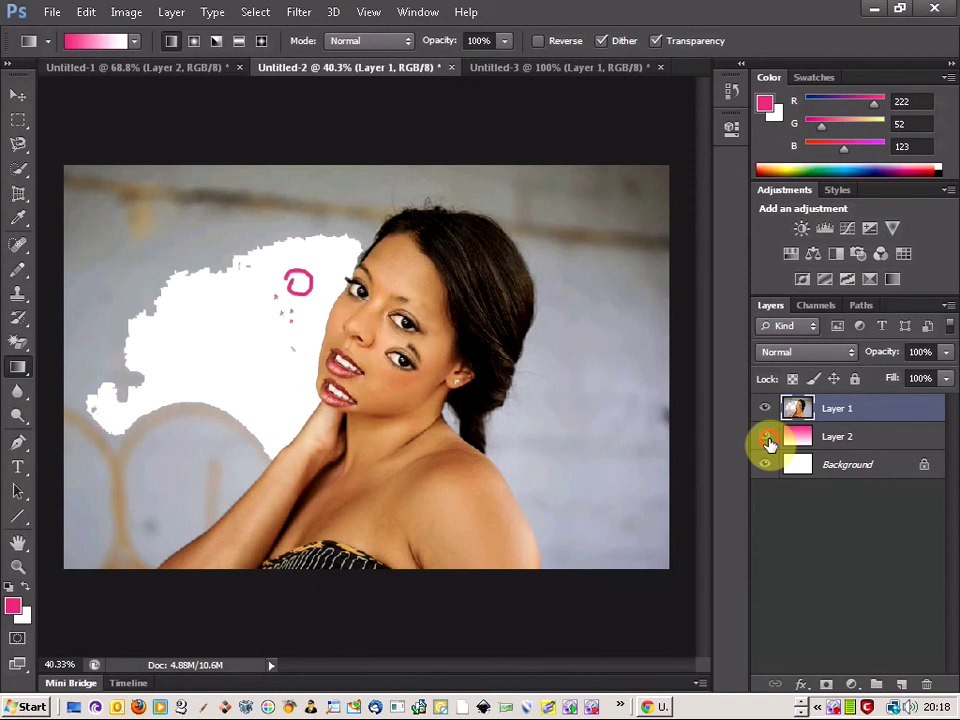
pyautogui.click(767, 438)
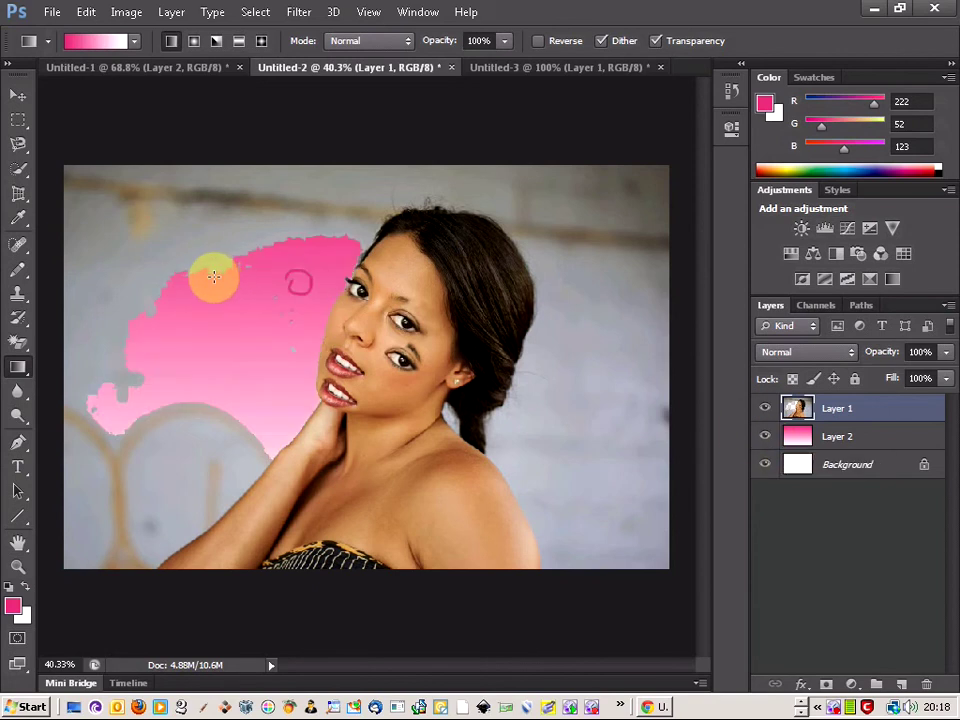
# - Fill the remaining wall areas around the woman on Layer 1 with the pink foreground color using the Paint Bucket Tool at tolerance 32
pyautogui.rightClick(26, 368)
pyautogui.click(75, 383)
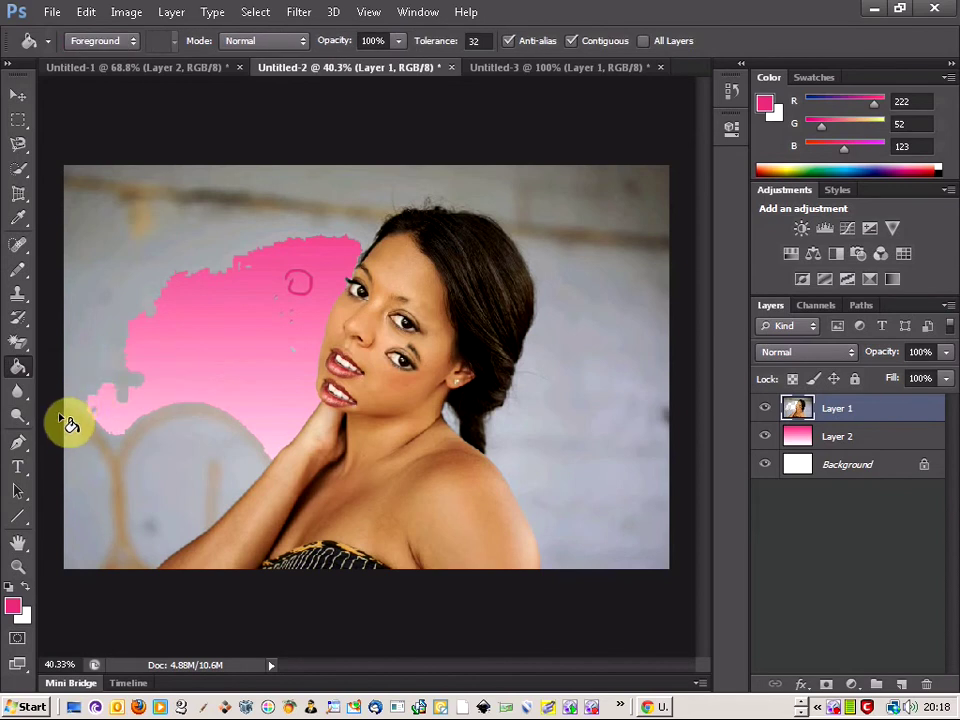
pyautogui.click(90, 298)
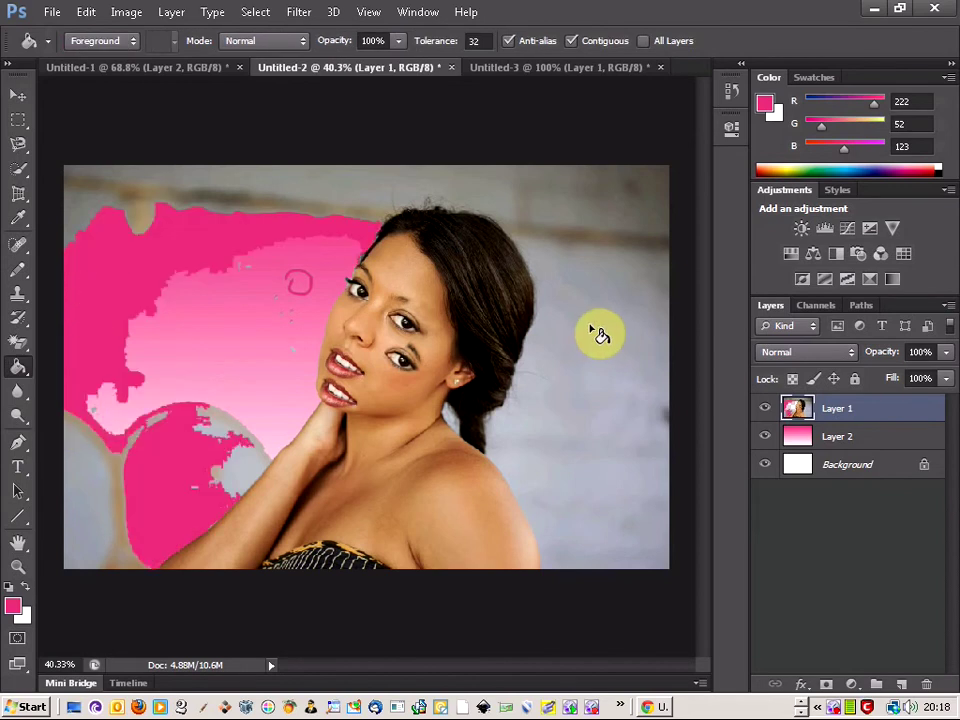
pyautogui.click(600, 338)
pyautogui.click(605, 252)
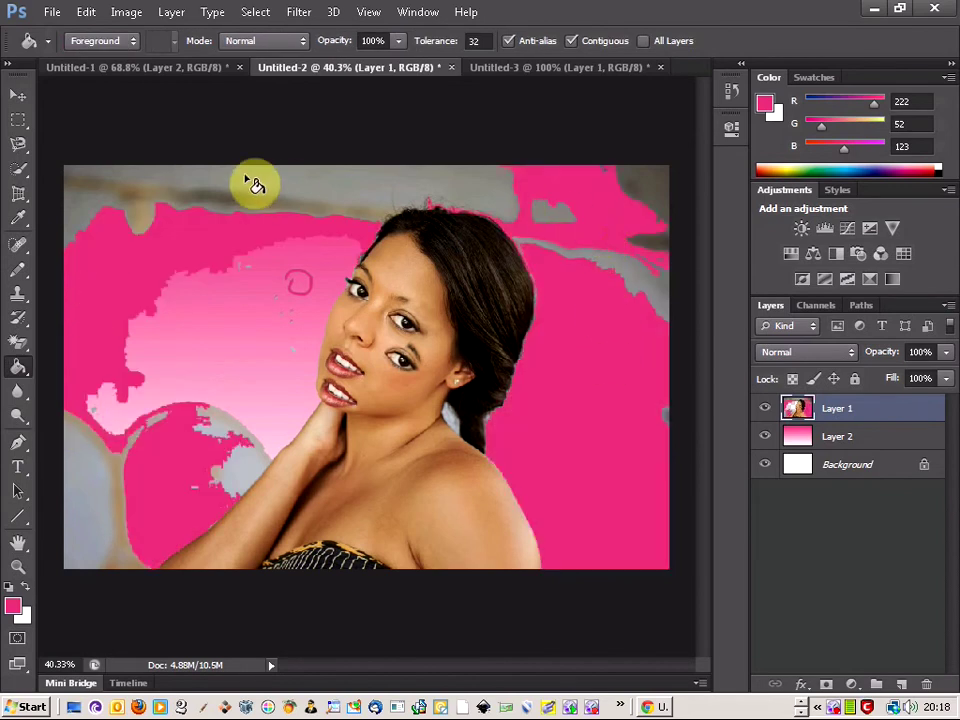
pyautogui.click(285, 186)
pyautogui.click(115, 197)
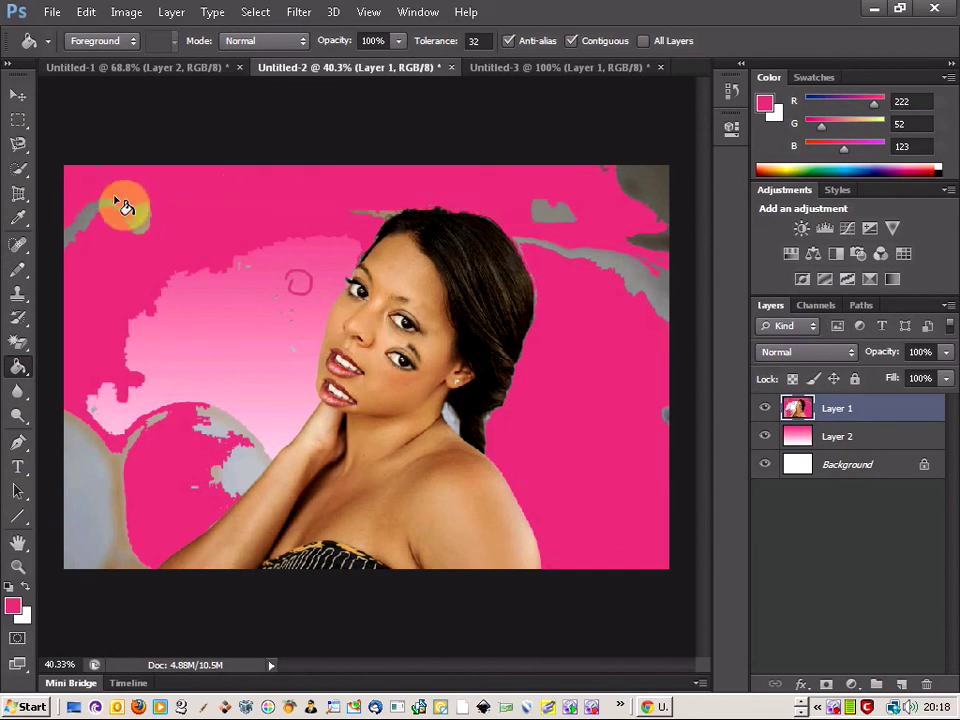
pyautogui.click(80, 515)
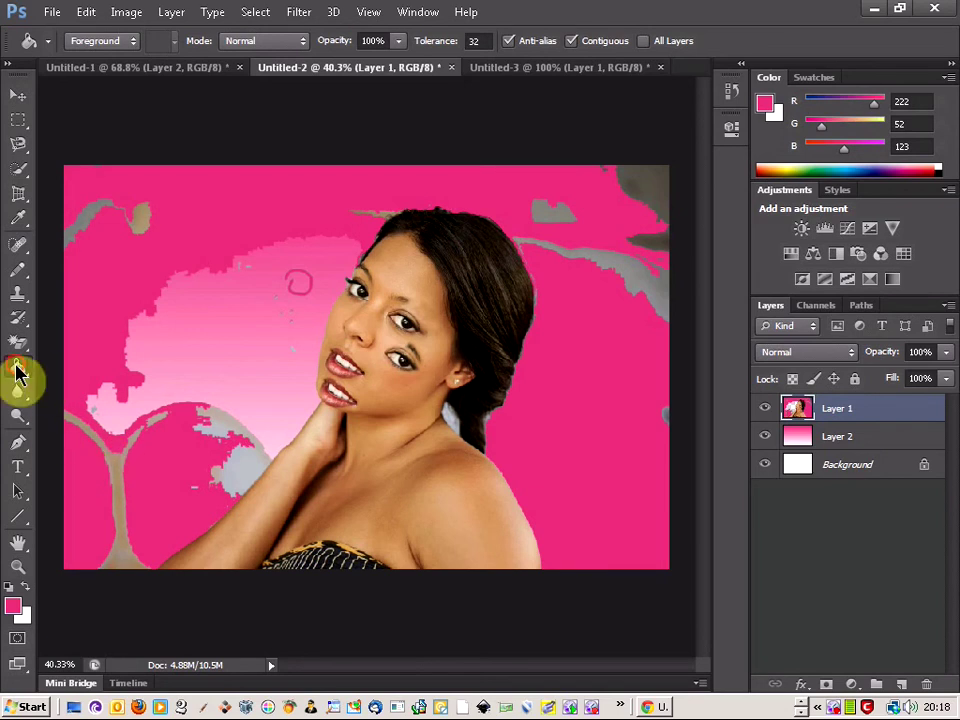
# - Try a Paint Bucket fill with the pink foreground color on the woman's neck, and undo it
pyautogui.rightClick(17, 370)
pyautogui.click(111, 381)
pyautogui.click(110, 467)
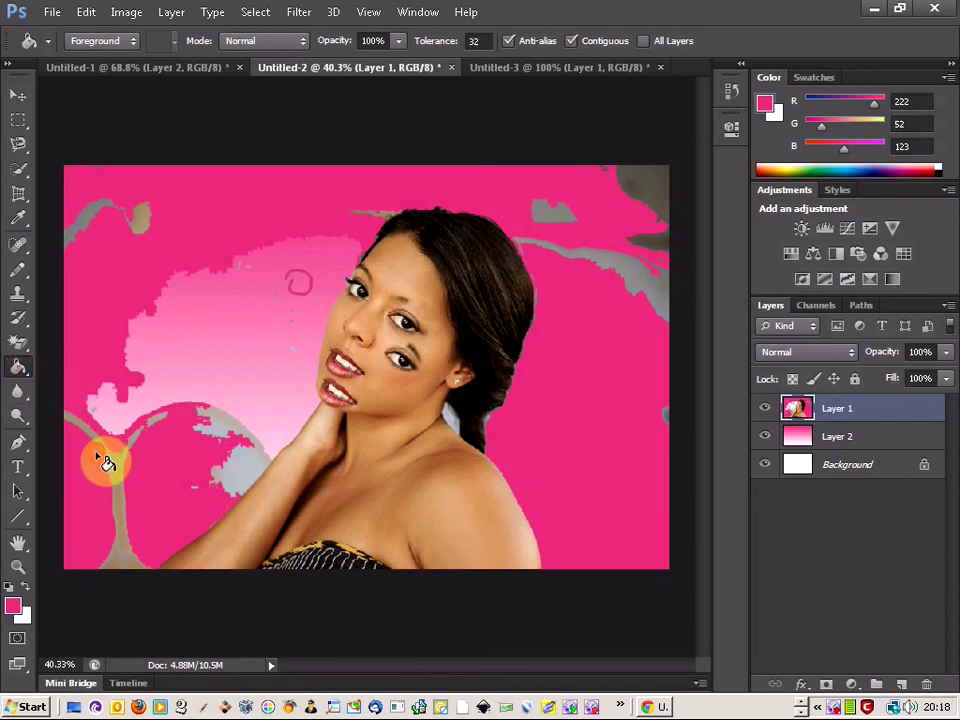
pyautogui.click(228, 462)
pyautogui.click(441, 410)
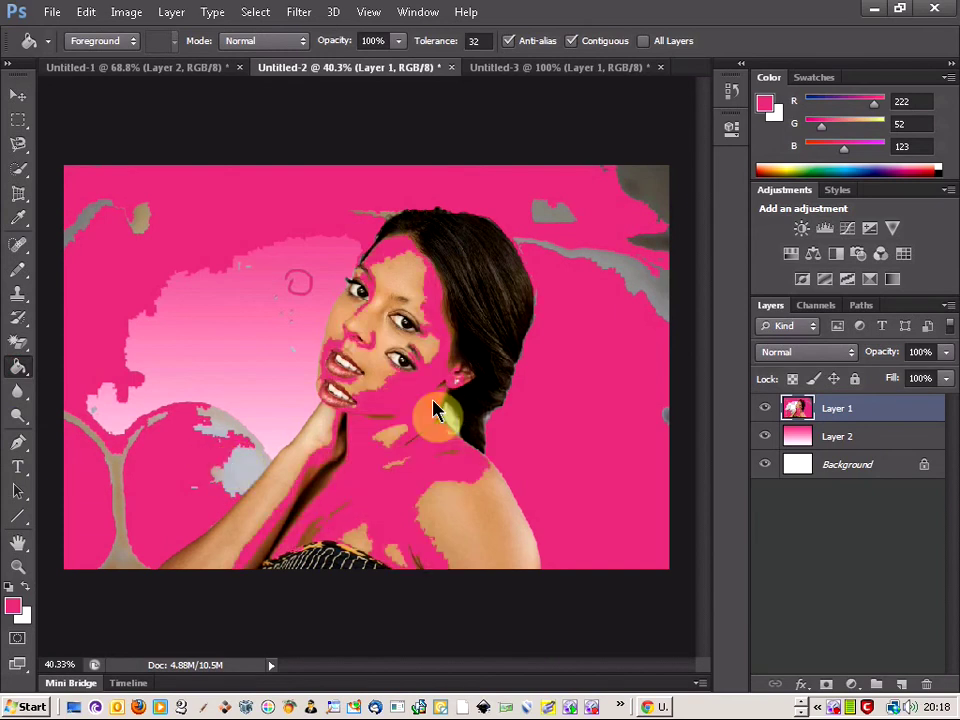
pyautogui.hotkey('ctrl', 'z')
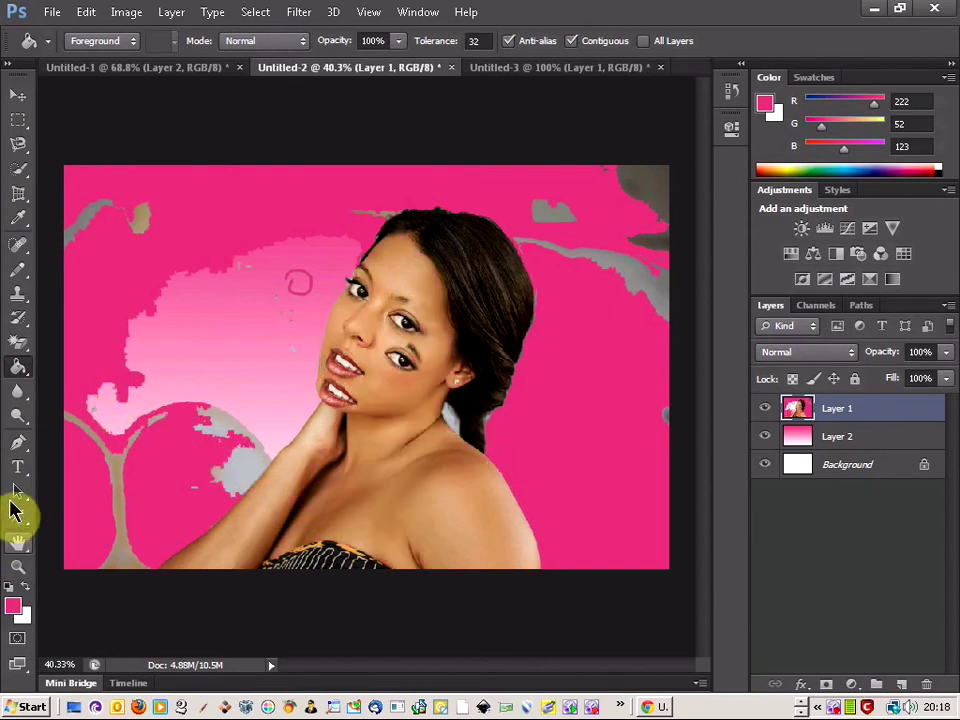
# - Blur the outer edge of the nostril with the 13 px Blur Tool at 50% strength
pyautogui.click(17, 393)
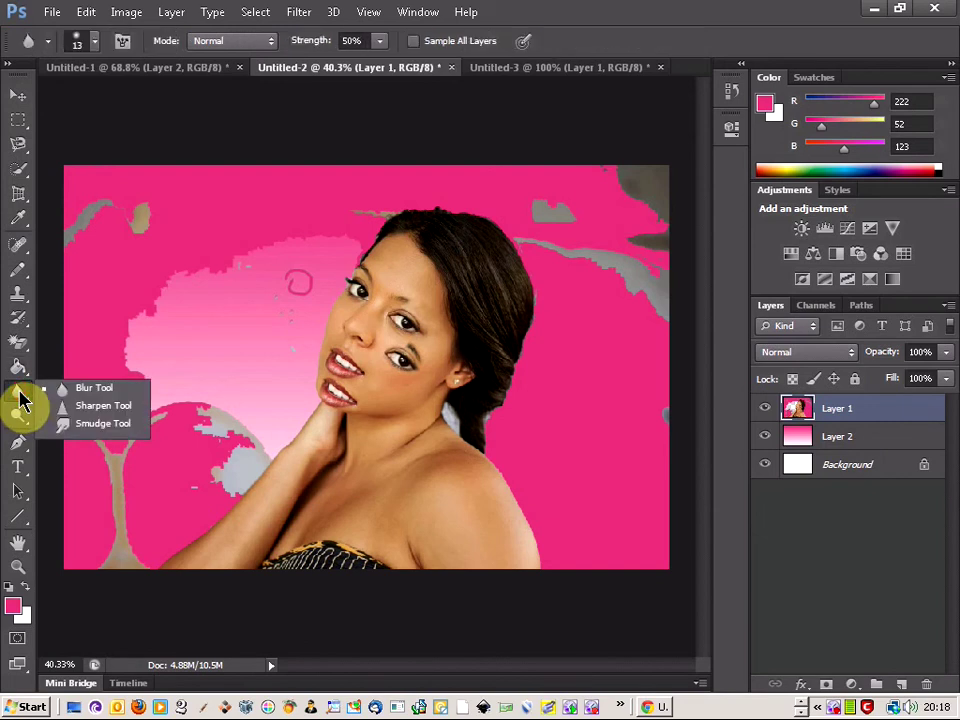
pyautogui.click(95, 389)
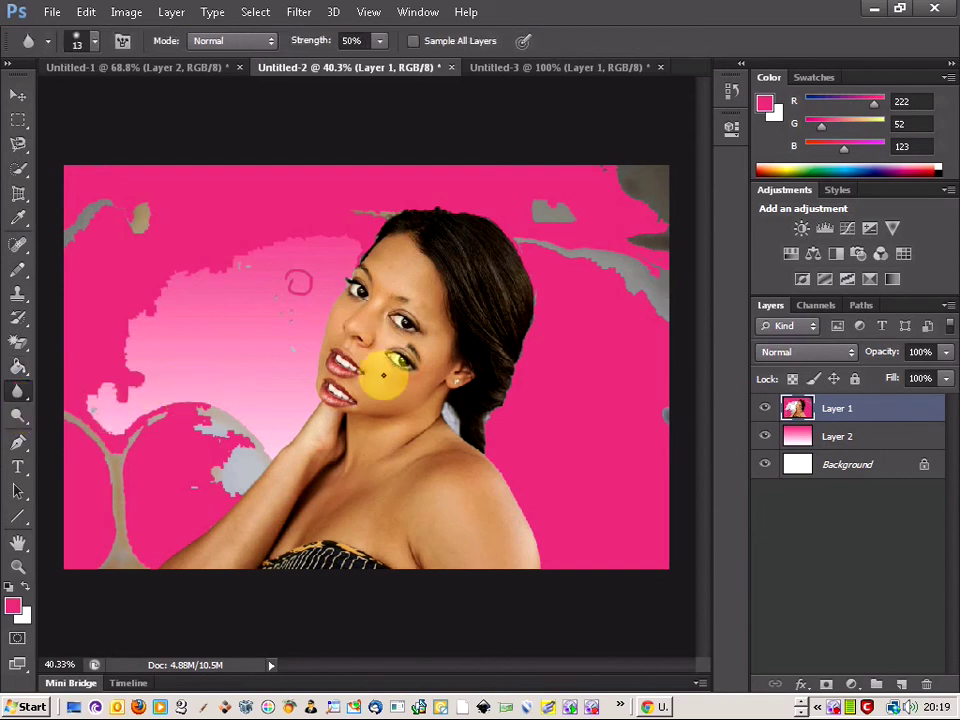
pyautogui.scroll(3, 392, 373)
pyautogui.scroll(4, 390, 375)
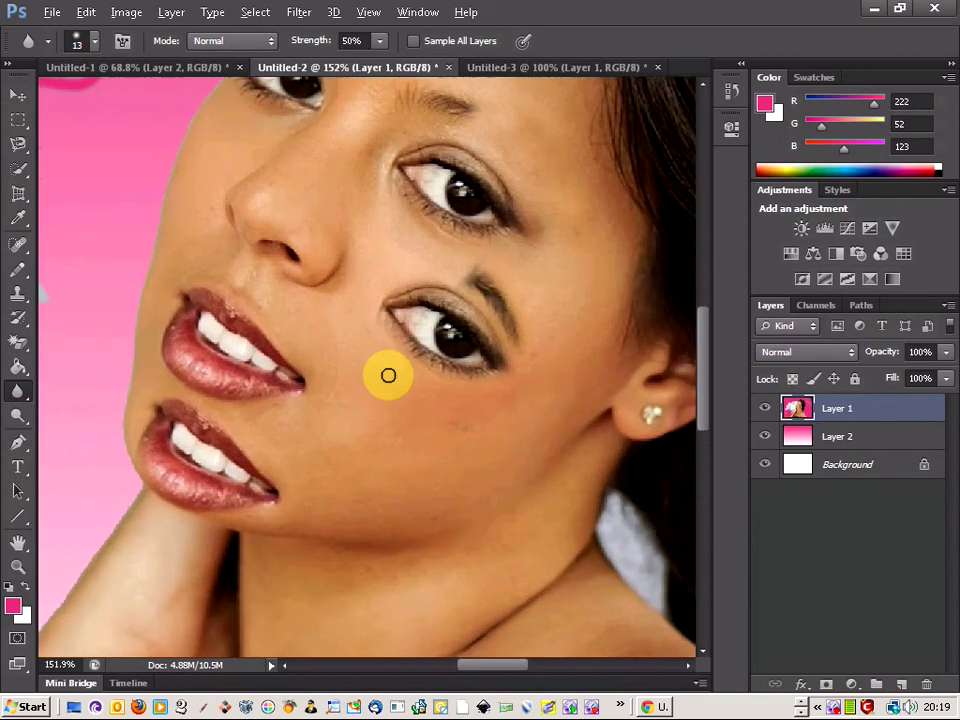
pyautogui.scroll(-1, 388, 371)
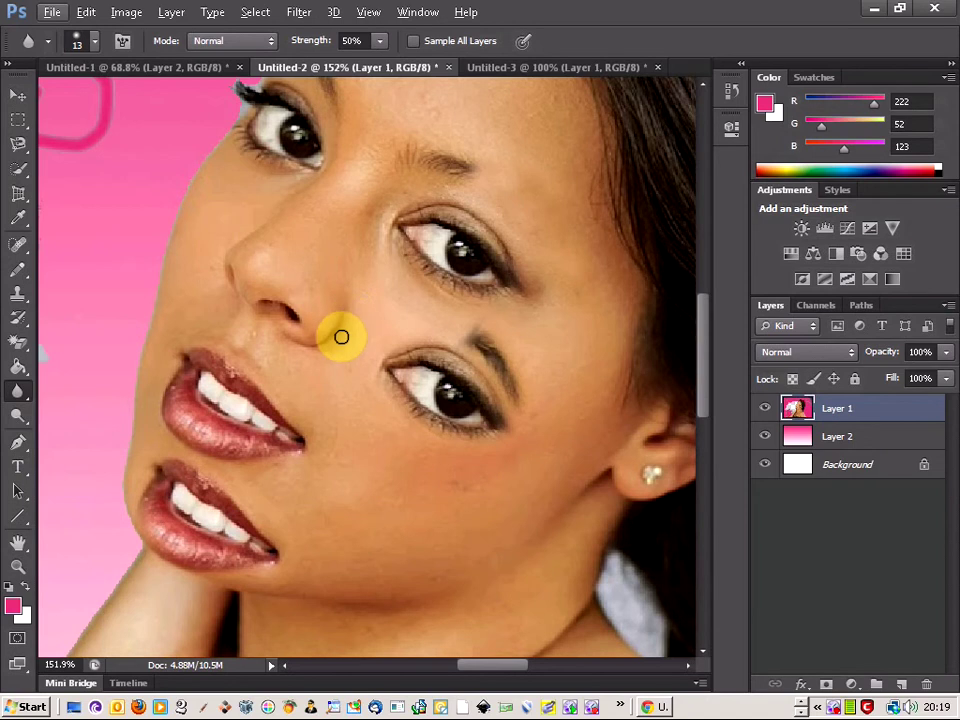
pyautogui.moveTo(354, 320); pyautogui.dragTo(317, 343)
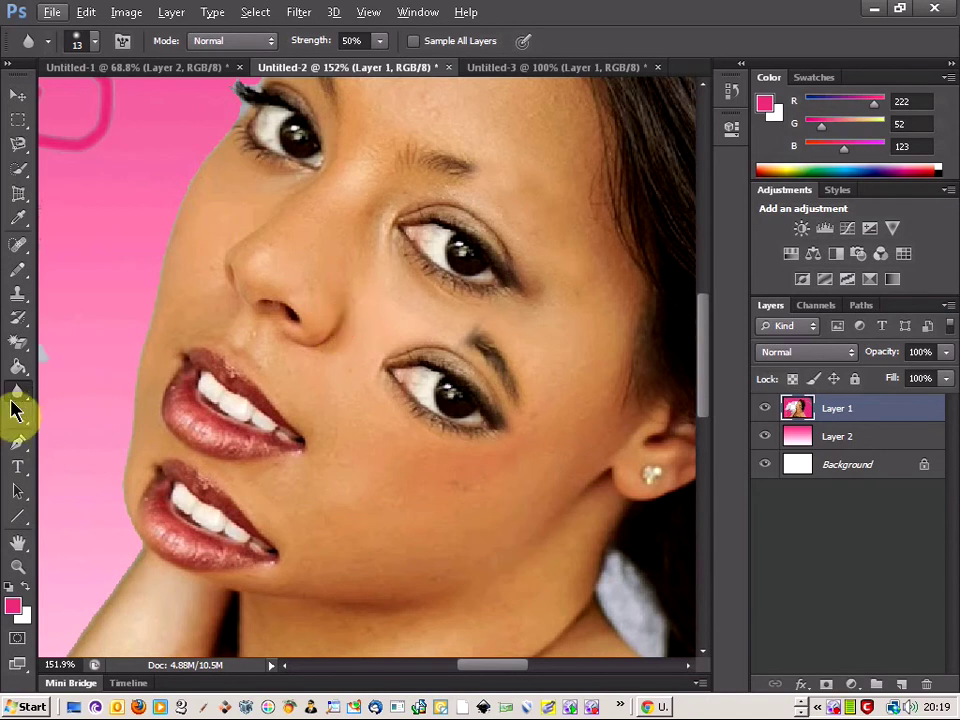
# - Sharpen the outer nostril edge with the Sharpen Tool and smudge the base of the nose with the Smudge Tool, both at 50% strength
pyautogui.click(18, 398)
pyautogui.click(88, 405)
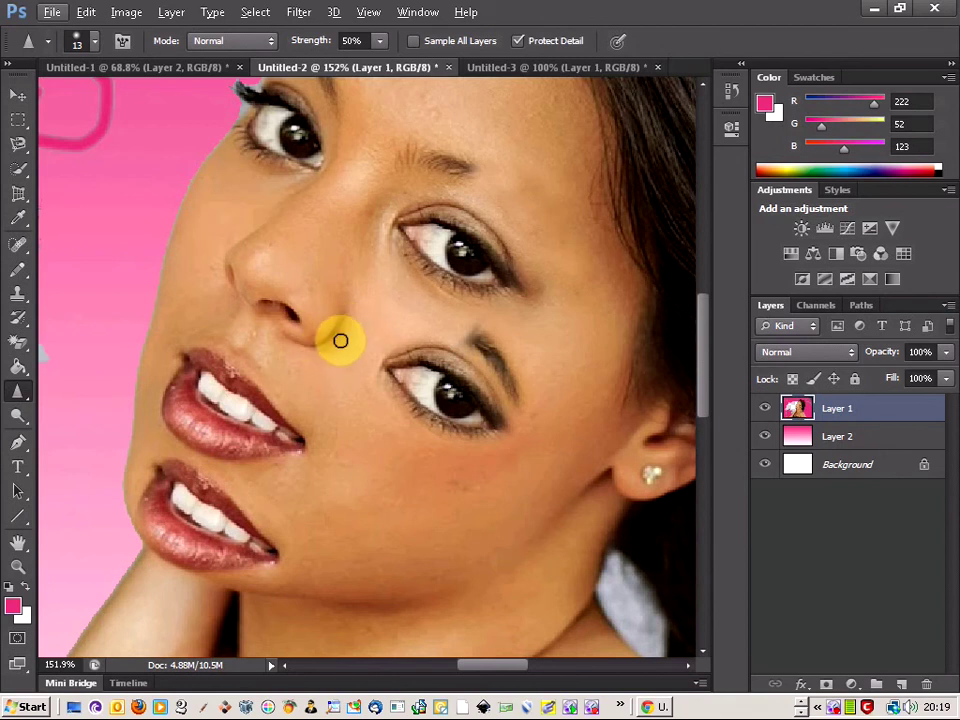
pyautogui.moveTo(350, 327)
pyautogui.mouseDown()
pyautogui.moveTo(341, 319)
pyautogui.moveTo(304, 338)
pyautogui.mouseUp()
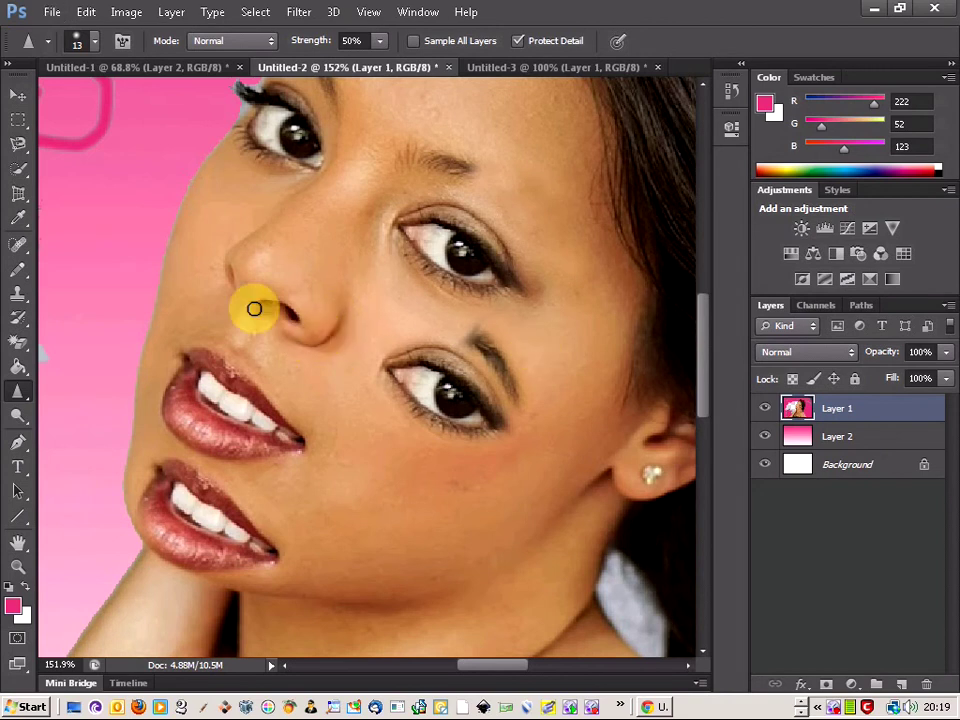
pyautogui.moveTo(17, 398); pyautogui.dragTo(82, 427)
pyautogui.moveTo(277, 336)
pyautogui.mouseDown()
pyautogui.moveTo(297, 299)
pyautogui.moveTo(258, 294)
pyautogui.moveTo(249, 311)
pyautogui.moveTo(269, 286)
pyautogui.moveTo(251, 303)
pyautogui.moveTo(232, 262)
pyautogui.moveTo(242, 298)
pyautogui.moveTo(231, 263)
pyautogui.moveTo(311, 199)
pyautogui.moveTo(240, 258)
pyautogui.moveTo(245, 306)
pyautogui.moveTo(237, 267)
pyautogui.moveTo(327, 199)
pyautogui.moveTo(346, 146)
pyautogui.moveTo(321, 197)
pyautogui.moveTo(234, 280)
pyautogui.moveTo(286, 305)
pyautogui.moveTo(300, 328)
pyautogui.moveTo(287, 310)
pyautogui.moveTo(261, 305)
pyautogui.moveTo(306, 314)
pyautogui.moveTo(306, 324)
pyautogui.moveTo(297, 299)
pyautogui.moveTo(289, 298)
pyautogui.moveTo(303, 305)
pyautogui.moveTo(279, 307)
pyautogui.moveTo(317, 311)
pyautogui.mouseUp()
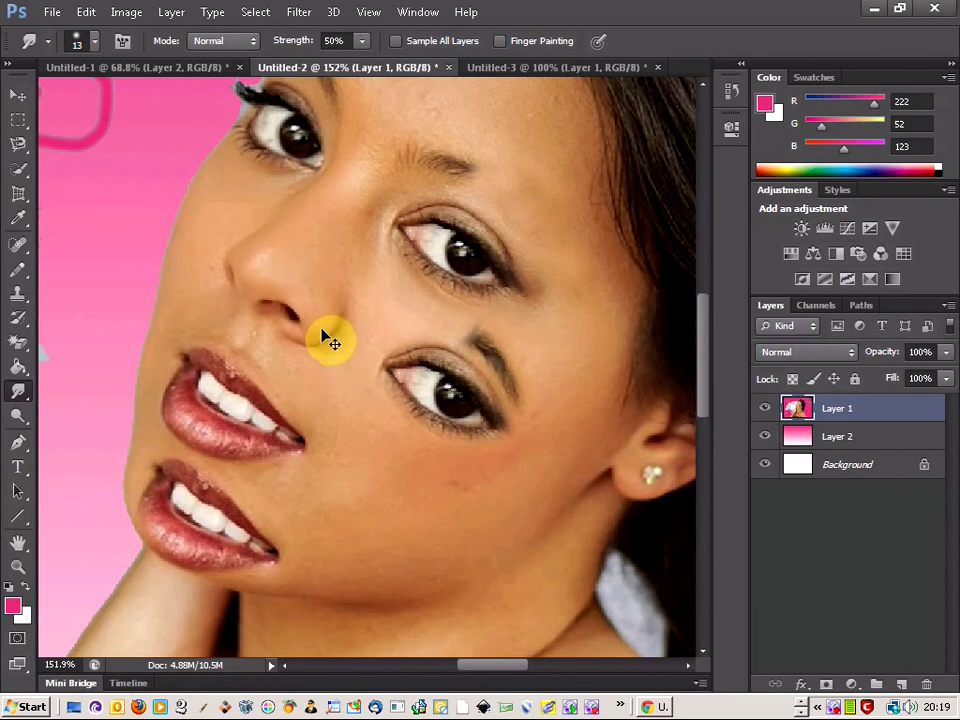
# - Lighten the skin around the nostril with the 65 px Dodge Tool, using the Midtones range at 50% exposure
pyautogui.click(16, 420)
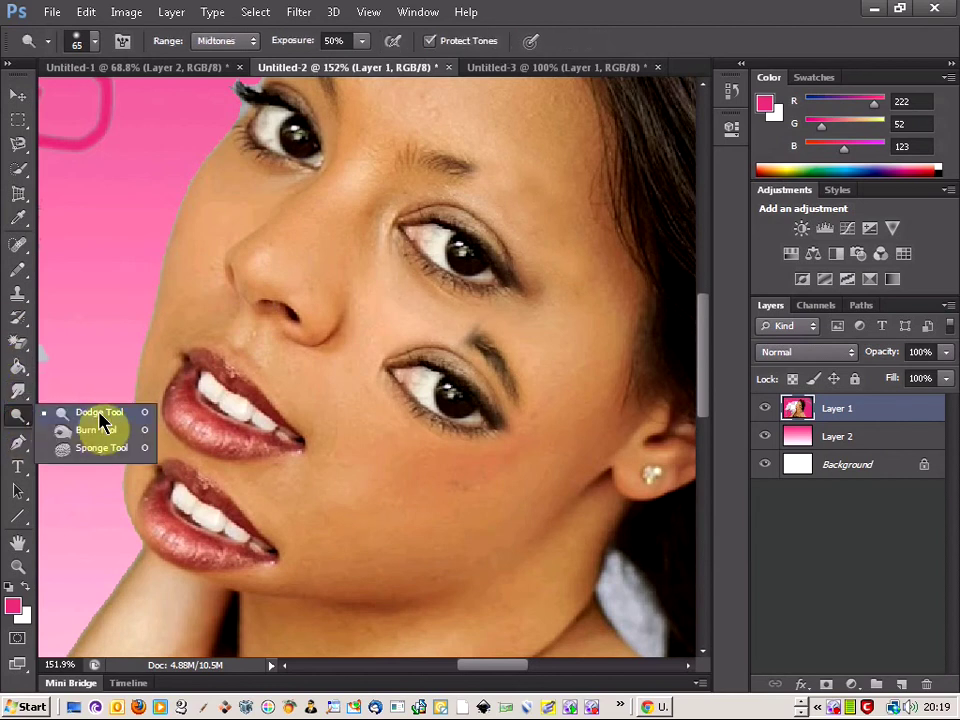
pyautogui.click(370, 345)
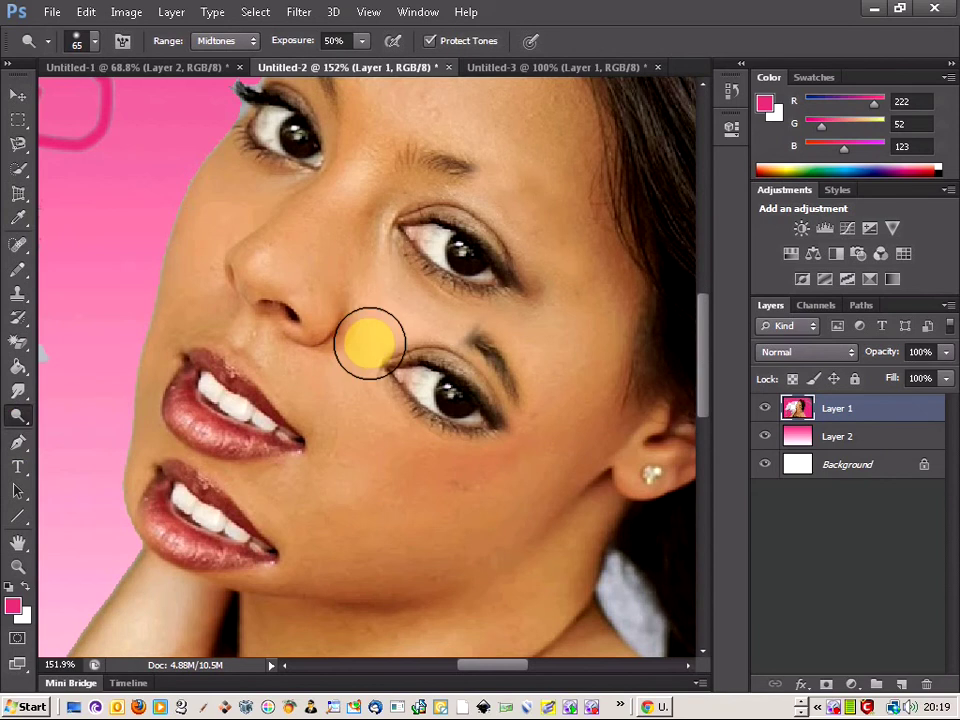
pyautogui.moveTo(329, 325)
pyautogui.mouseDown()
pyautogui.moveTo(317, 330)
pyautogui.moveTo(321, 311)
pyautogui.moveTo(327, 325)
pyautogui.mouseUp()
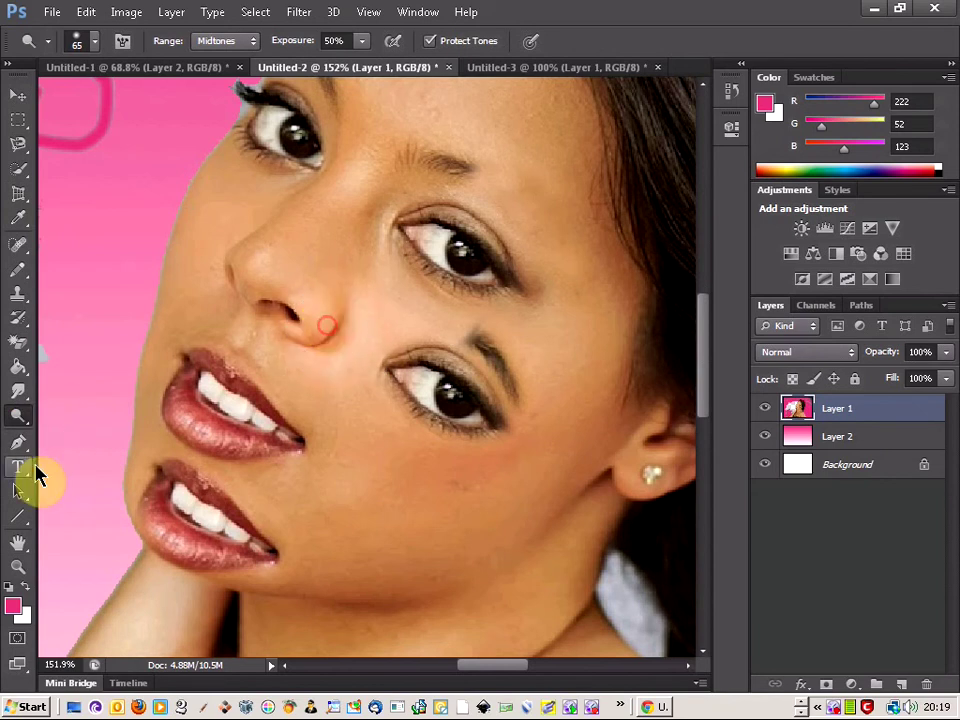
# - Darken the nostril and cheek with the Burn Tool at 50% exposure, and desaturate the lower cheek with the Sponge Tool at 50% flow
pyautogui.click(20, 418)
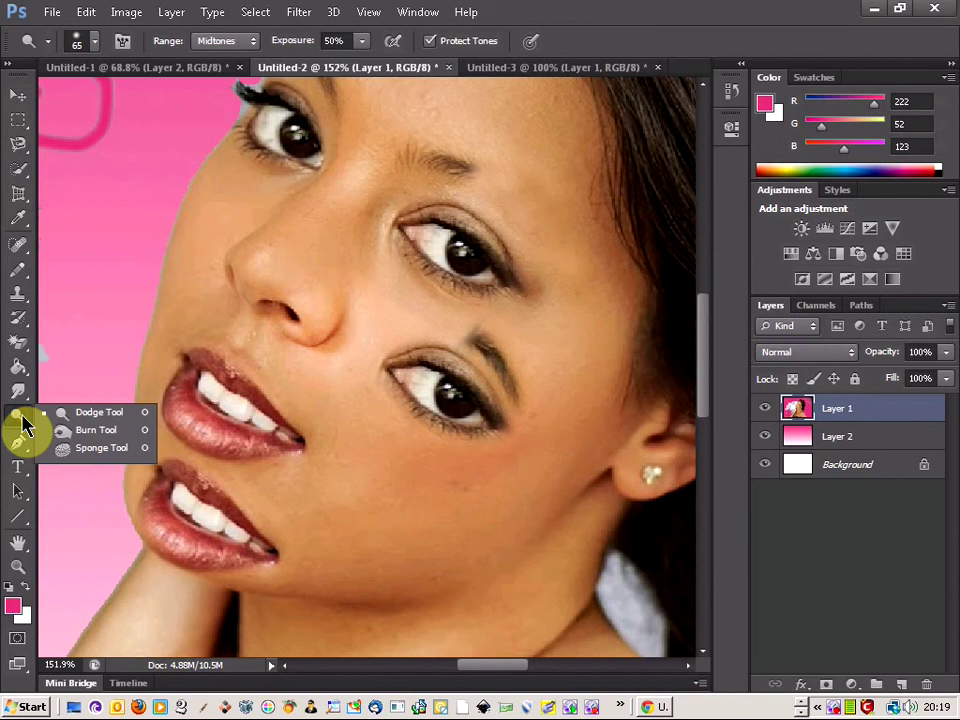
pyautogui.click(72, 432)
pyautogui.moveTo(325, 345)
pyautogui.mouseDown()
pyautogui.moveTo(343, 310)
pyautogui.moveTo(331, 364)
pyautogui.moveTo(339, 322)
pyautogui.moveTo(349, 320)
pyautogui.moveTo(339, 339)
pyautogui.moveTo(345, 299)
pyautogui.moveTo(333, 342)
pyautogui.moveTo(337, 416)
pyautogui.moveTo(373, 478)
pyautogui.moveTo(330, 367)
pyautogui.moveTo(386, 465)
pyautogui.moveTo(337, 380)
pyautogui.moveTo(412, 481)
pyautogui.moveTo(554, 462)
pyautogui.moveTo(495, 492)
pyautogui.moveTo(405, 501)
pyautogui.moveTo(471, 529)
pyautogui.moveTo(477, 543)
pyautogui.moveTo(330, 569)
pyautogui.moveTo(432, 568)
pyautogui.moveTo(326, 545)
pyautogui.moveTo(312, 527)
pyautogui.moveTo(391, 527)
pyautogui.moveTo(281, 497)
pyautogui.moveTo(370, 494)
pyautogui.moveTo(277, 497)
pyautogui.mouseUp()
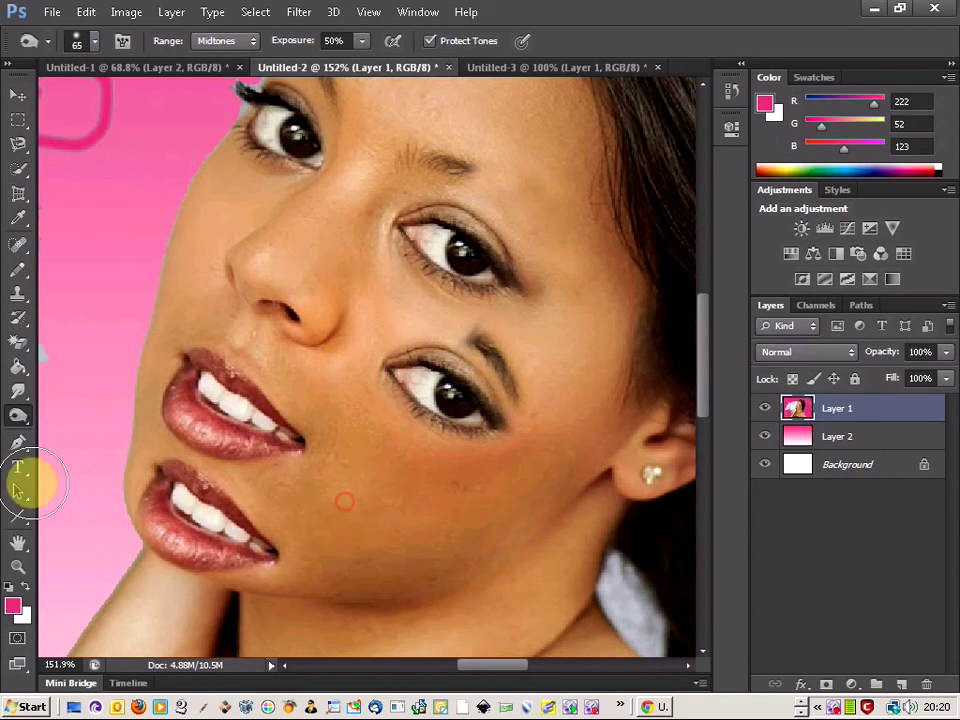
pyautogui.moveTo(19, 425); pyautogui.dragTo(64, 447)
pyautogui.moveTo(386, 493)
pyautogui.mouseDown()
pyautogui.moveTo(315, 492)
pyautogui.moveTo(447, 499)
pyautogui.moveTo(382, 497)
pyautogui.moveTo(428, 489)
pyautogui.moveTo(356, 464)
pyautogui.moveTo(338, 441)
pyautogui.moveTo(438, 503)
pyautogui.moveTo(379, 464)
pyautogui.moveTo(336, 526)
pyautogui.moveTo(372, 462)
pyautogui.moveTo(309, 500)
pyautogui.moveTo(380, 492)
pyautogui.moveTo(314, 508)
pyautogui.moveTo(340, 527)
pyautogui.moveTo(464, 532)
pyautogui.moveTo(372, 559)
pyautogui.moveTo(351, 555)
pyautogui.moveTo(484, 524)
pyautogui.moveTo(555, 474)
pyautogui.moveTo(427, 537)
pyautogui.moveTo(514, 487)
pyautogui.moveTo(401, 514)
pyautogui.moveTo(317, 514)
pyautogui.moveTo(225, 539)
pyautogui.moveTo(346, 429)
pyautogui.moveTo(366, 456)
pyautogui.mouseUp()
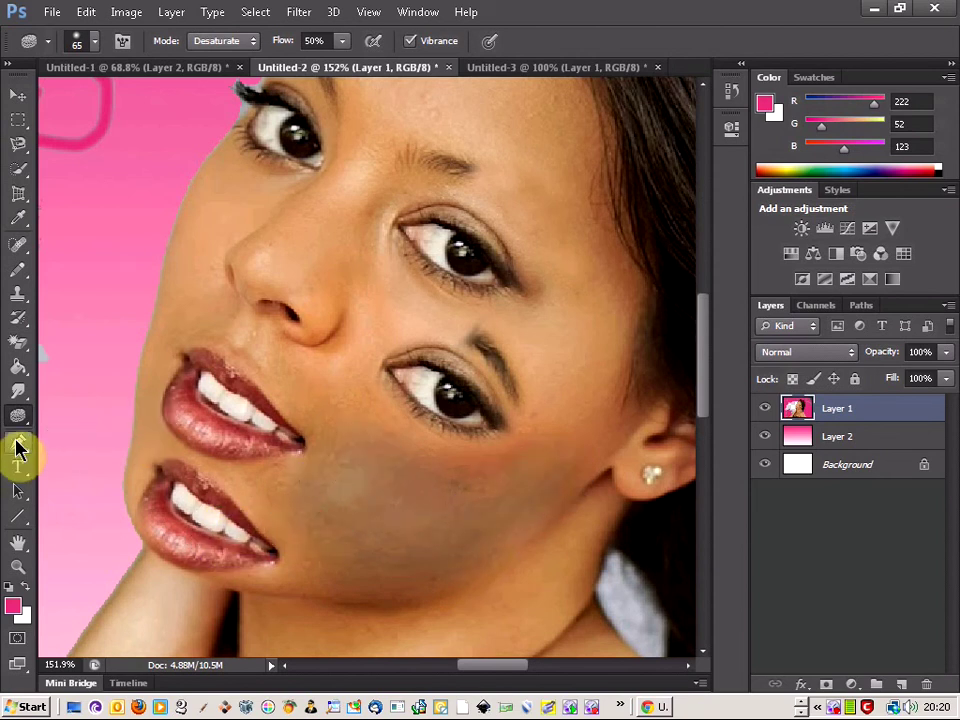
# - Draw an open path with the Pen Tool from the inner eye corner along the nose's outer edge to below the nose tip
pyautogui.moveTo(20, 450); pyautogui.dragTo(80, 438)
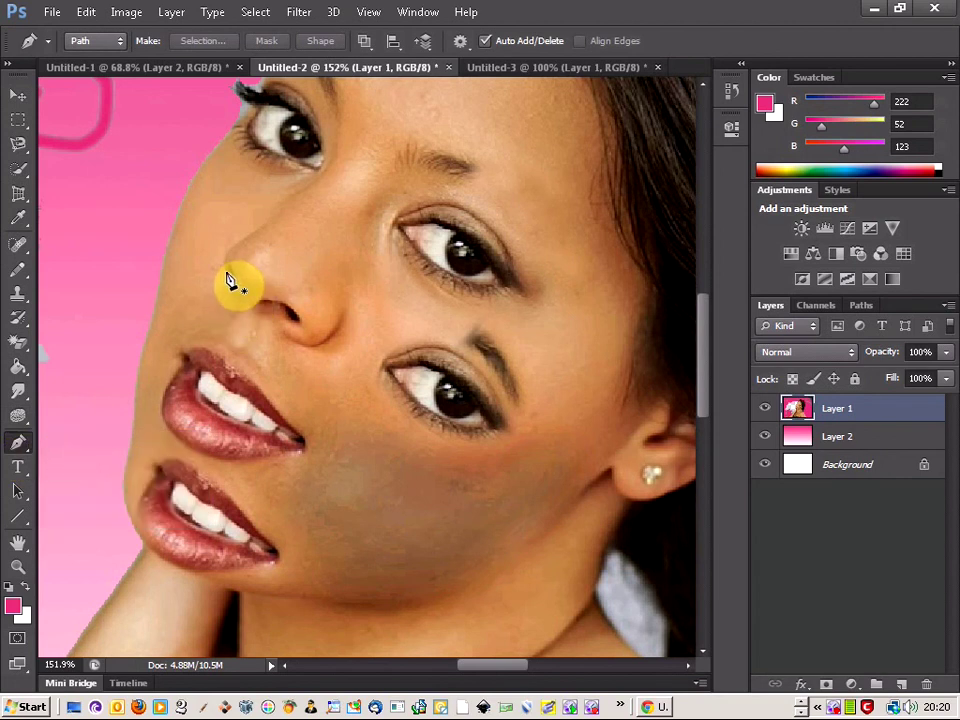
pyautogui.click(319, 181)
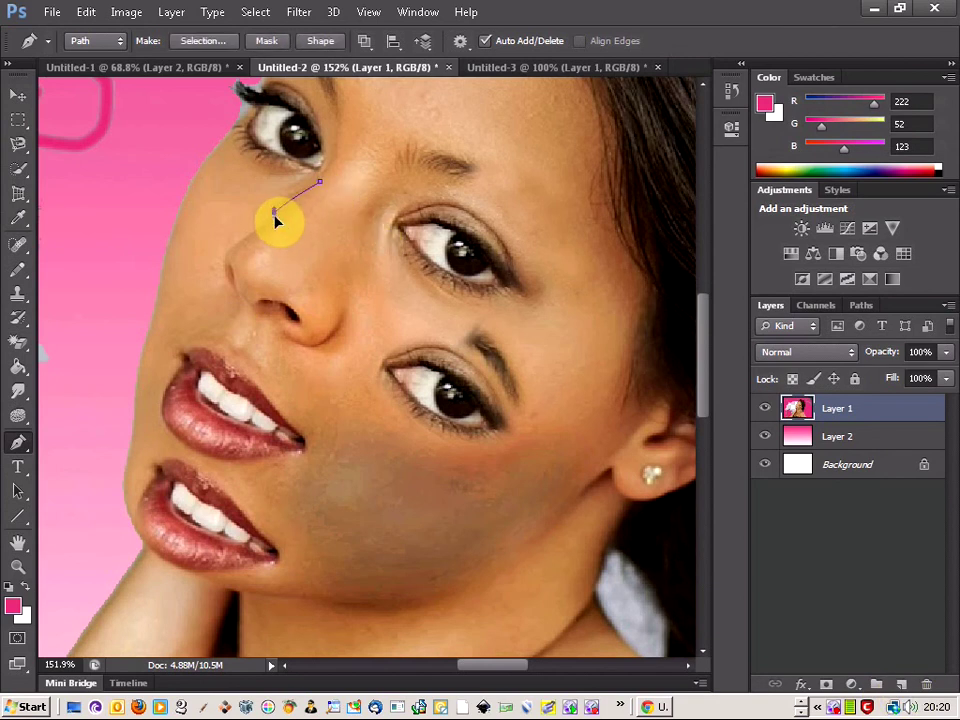
pyautogui.click(271, 221)
pyautogui.click(252, 233)
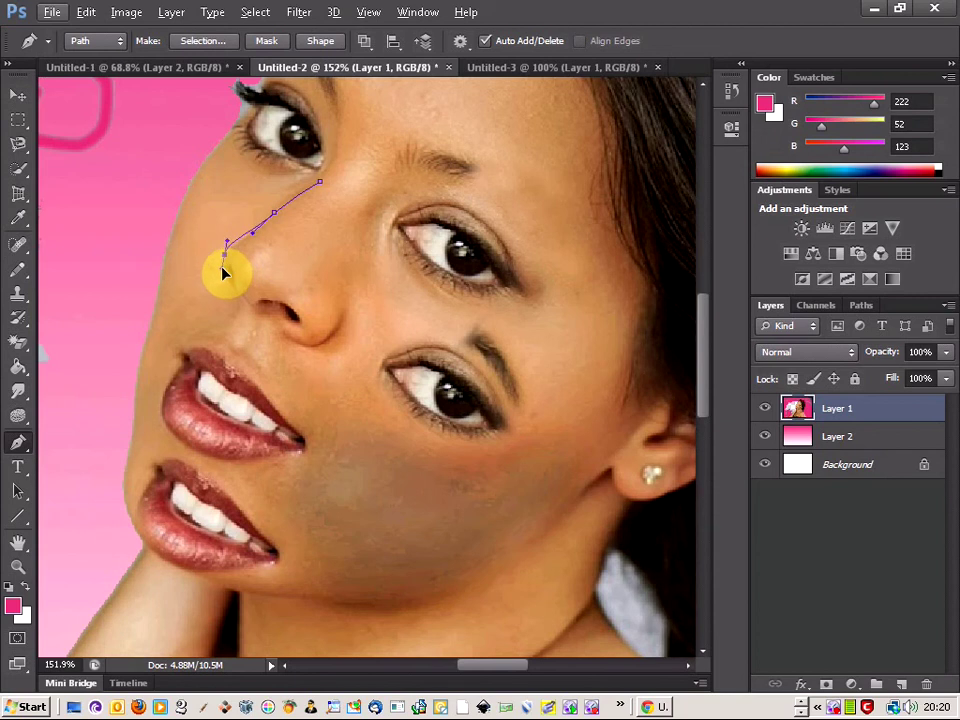
pyautogui.moveTo(227, 273); pyautogui.dragTo(228, 272)
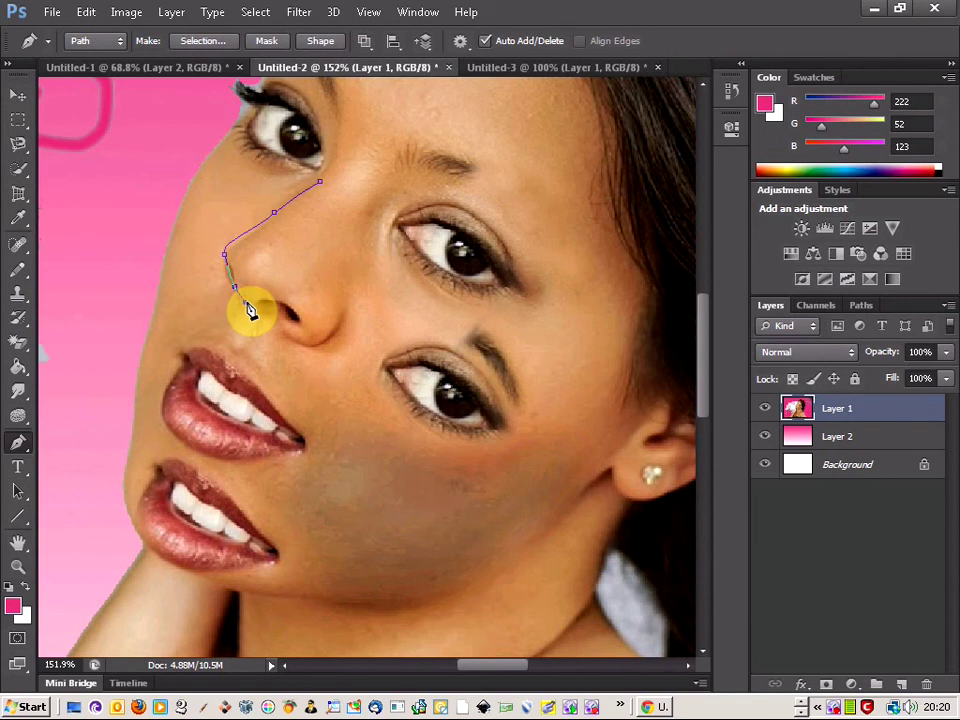
# - Stroke the nose path with the pink foreground colour, using Brush as the stroke tool
pyautogui.rightClick(237, 294)
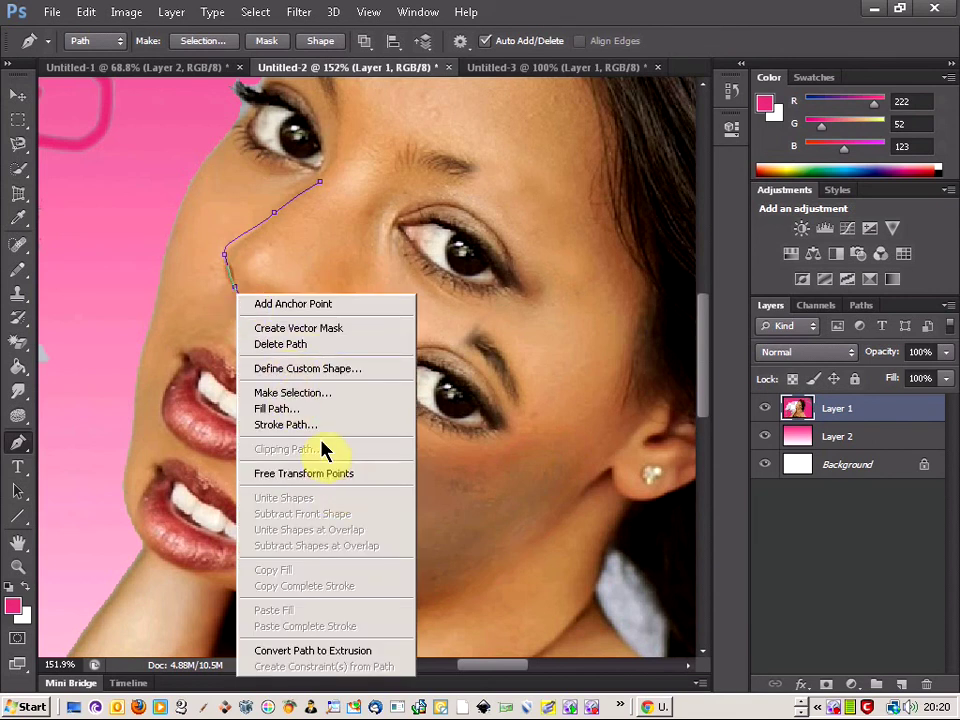
pyautogui.click(378, 424)
pyautogui.click(553, 243)
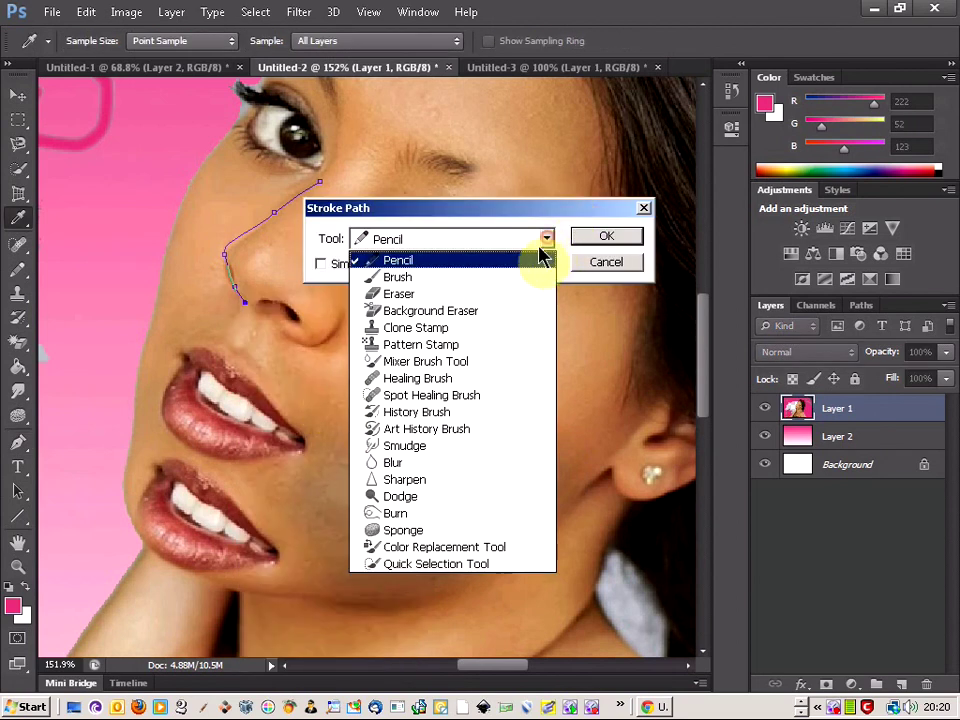
pyautogui.click(524, 279)
pyautogui.click(606, 241)
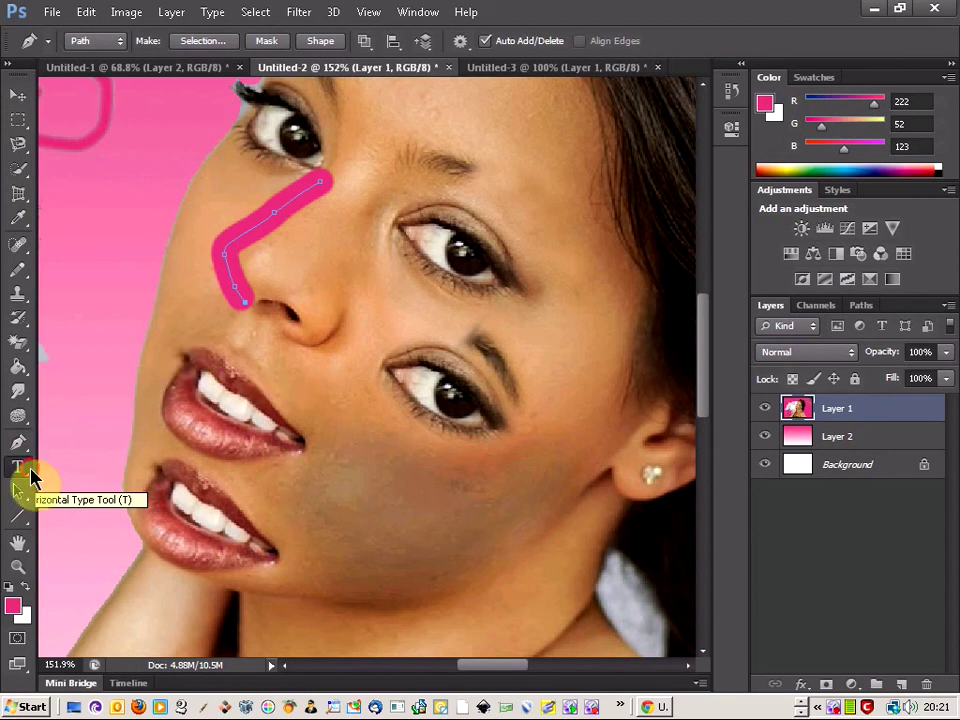
# - Add the 12 pt Adobe Arabic text "fdsfdsfdsfdsfdsfds" on the darkened cheek with the Horizontal Type Tool and commit it
pyautogui.press('t')
pyautogui.click(177, 358)
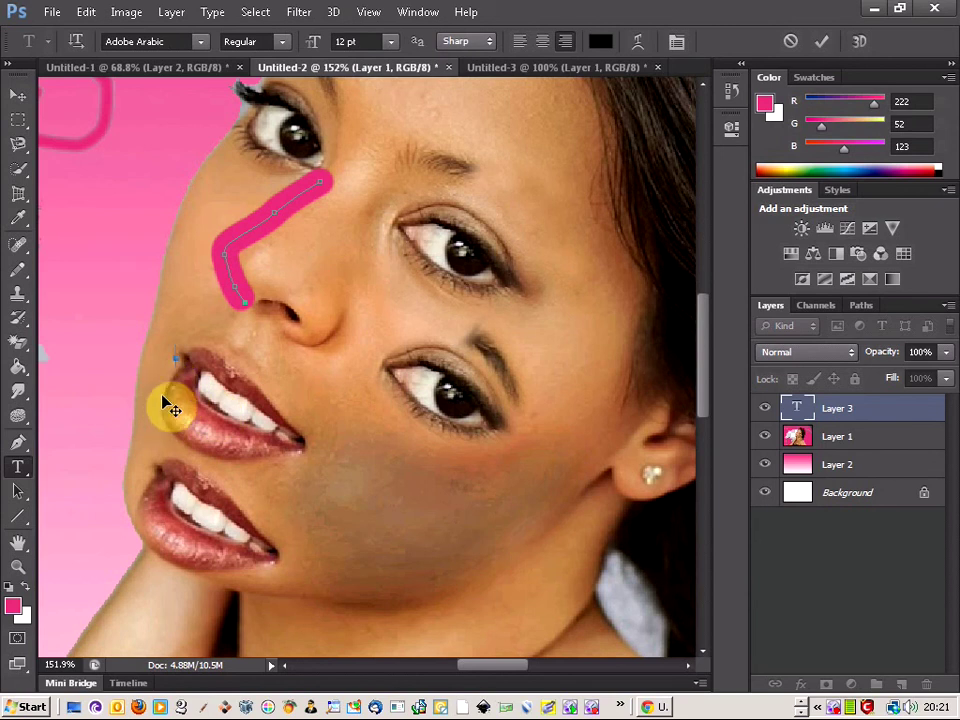
pyautogui.rightClick(18, 467)
pyautogui.click(75, 465)
pyautogui.click(289, 458)
pyautogui.moveTo(310, 508); pyautogui.dragTo(392, 514)
pyautogui.write('fdsfdsfdsfds')
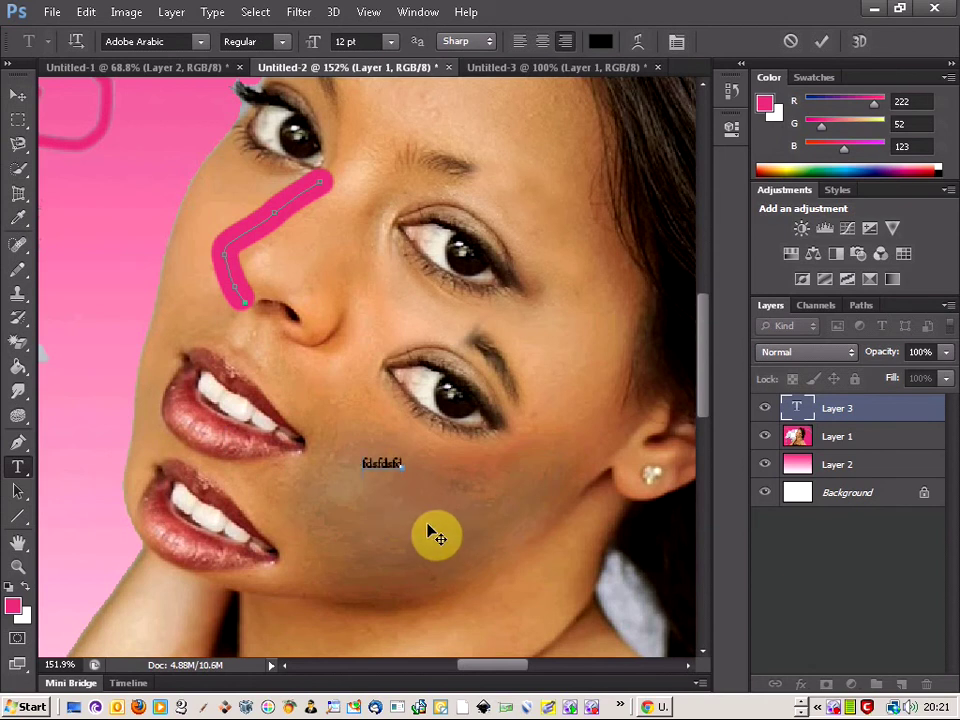
pyautogui.write('fds')
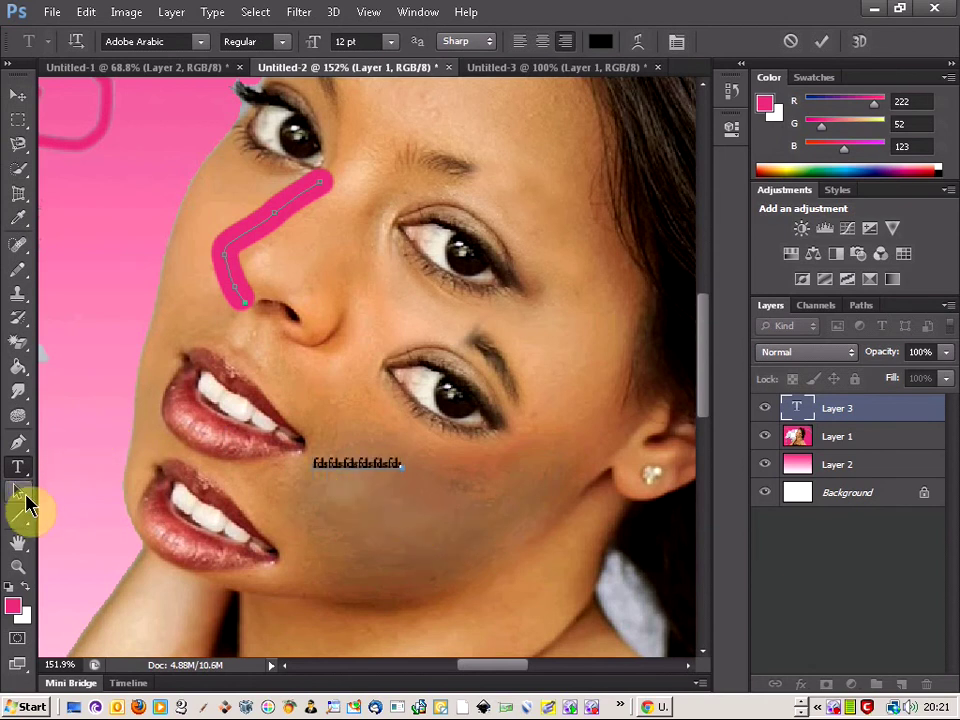
pyautogui.click(22, 494)
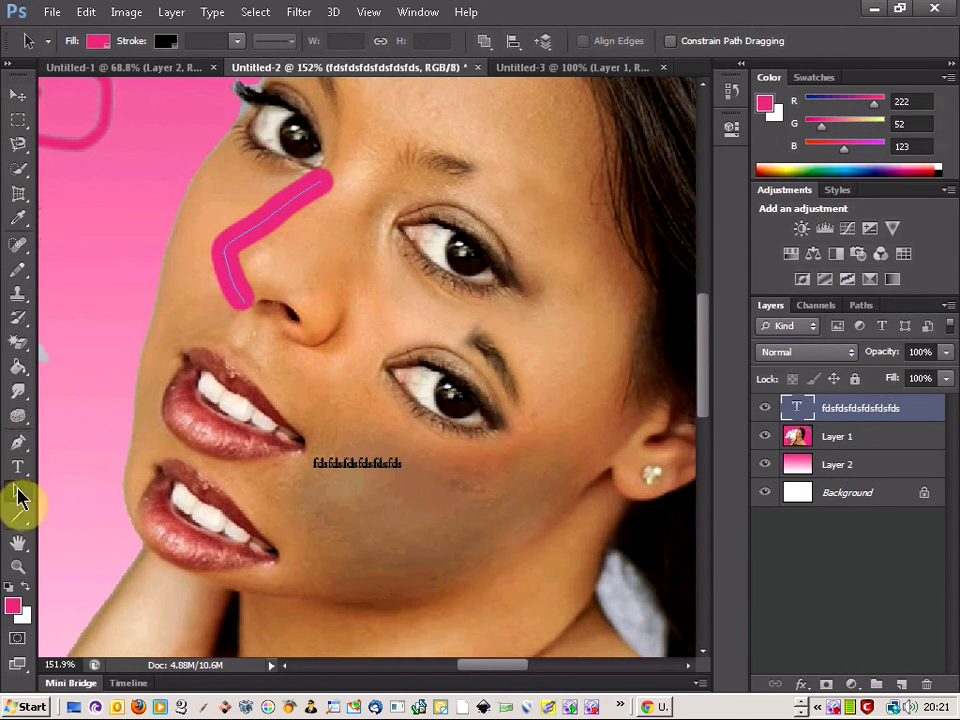
# - Draw two rectangular paths on the lower cheek below the text with the Rectangle Tool in Path mode
pyautogui.click(20, 496)
pyautogui.click(20, 497)
pyautogui.click(20, 522)
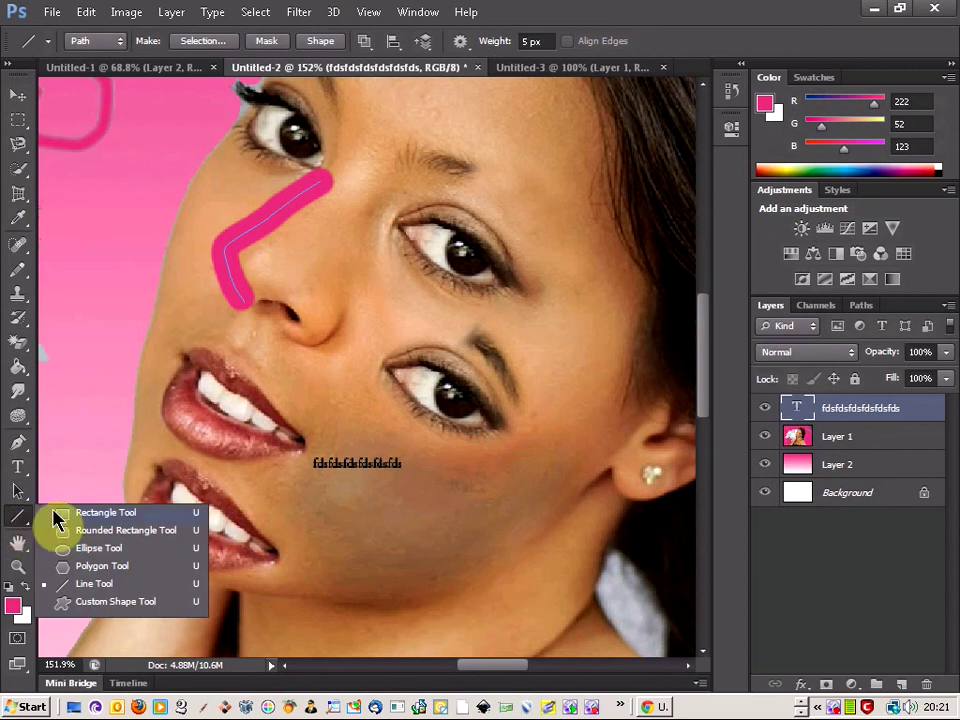
pyautogui.click(113, 513)
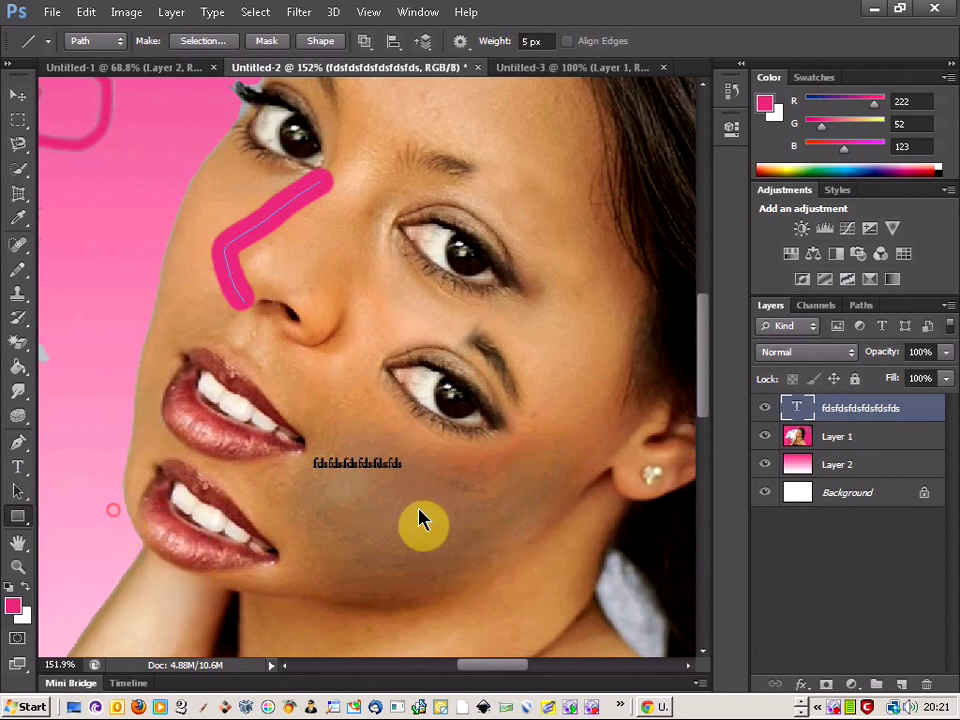
pyautogui.moveTo(305, 488); pyautogui.dragTo(424, 556)
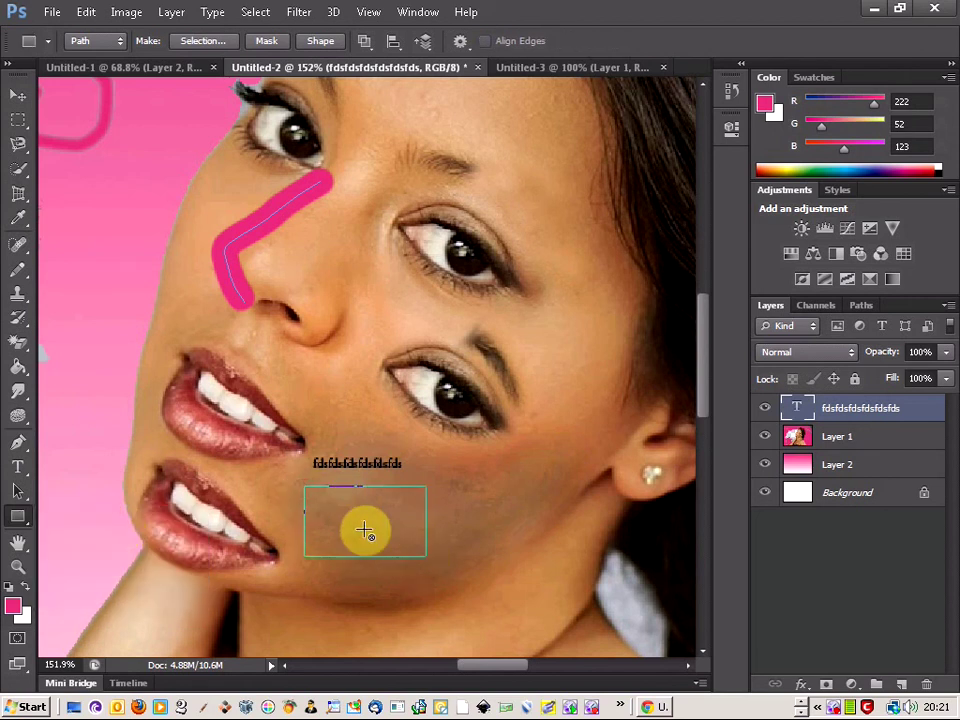
pyautogui.moveTo(444, 466); pyautogui.dragTo(511, 545)
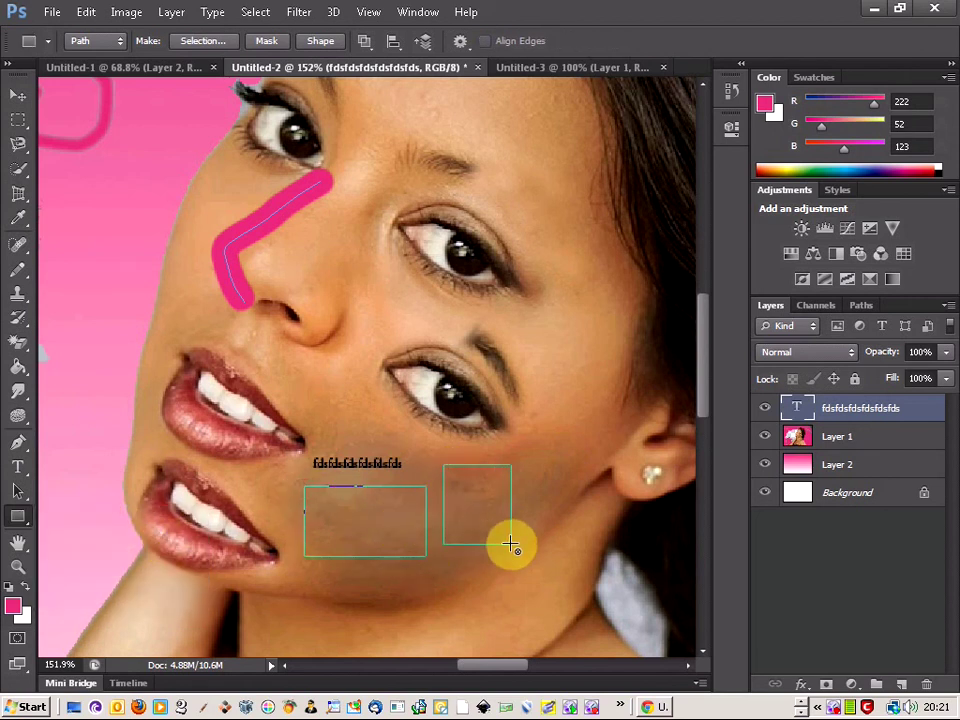
# - Switch the Rectangle Tool to Shape mode and draw two pink rectangles, one beside the upper lips and one about 53 × 65 px beside the lower eye
pyautogui.rightClick(345, 483)
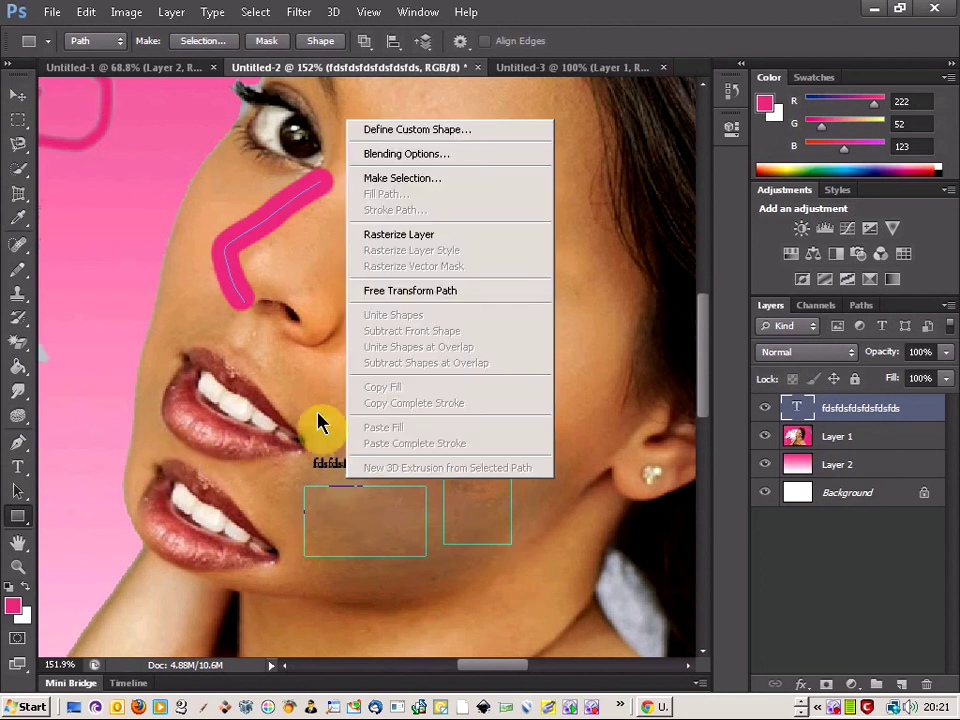
pyautogui.click(118, 50)
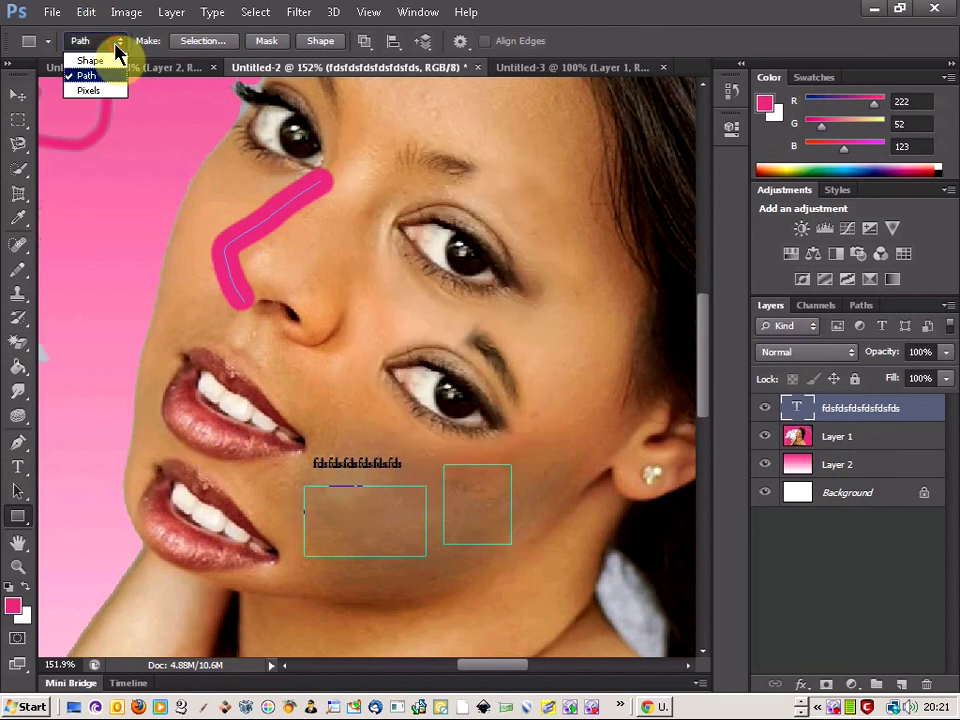
pyautogui.click(105, 61)
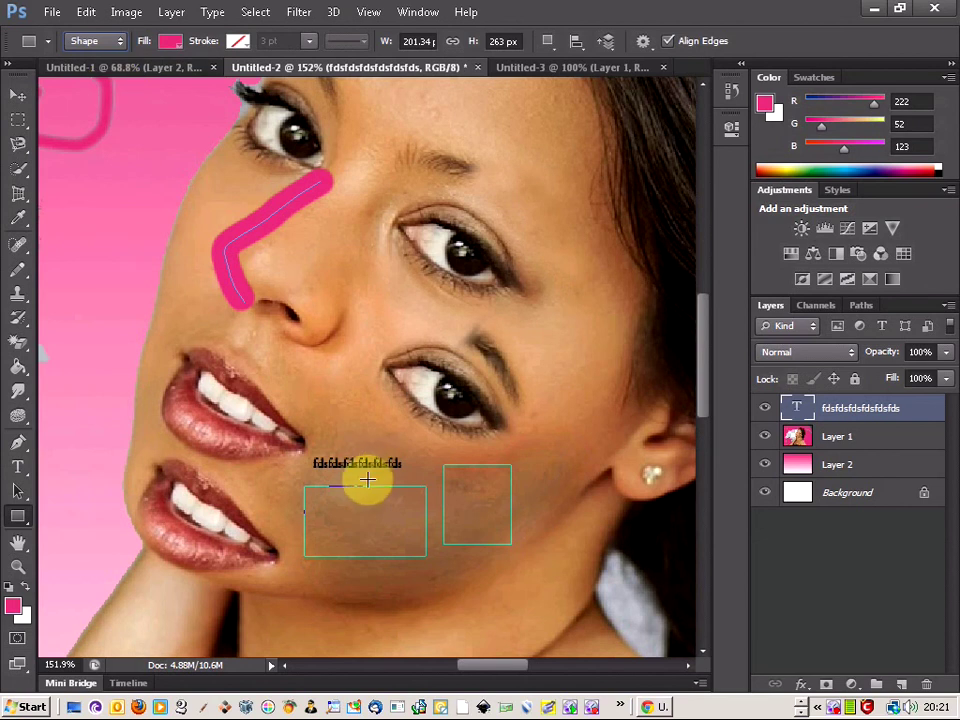
pyautogui.moveTo(306, 381); pyautogui.dragTo(356, 439)
pyautogui.moveTo(519, 324); pyautogui.dragTo(594, 415)
pyautogui.click(426, 516)
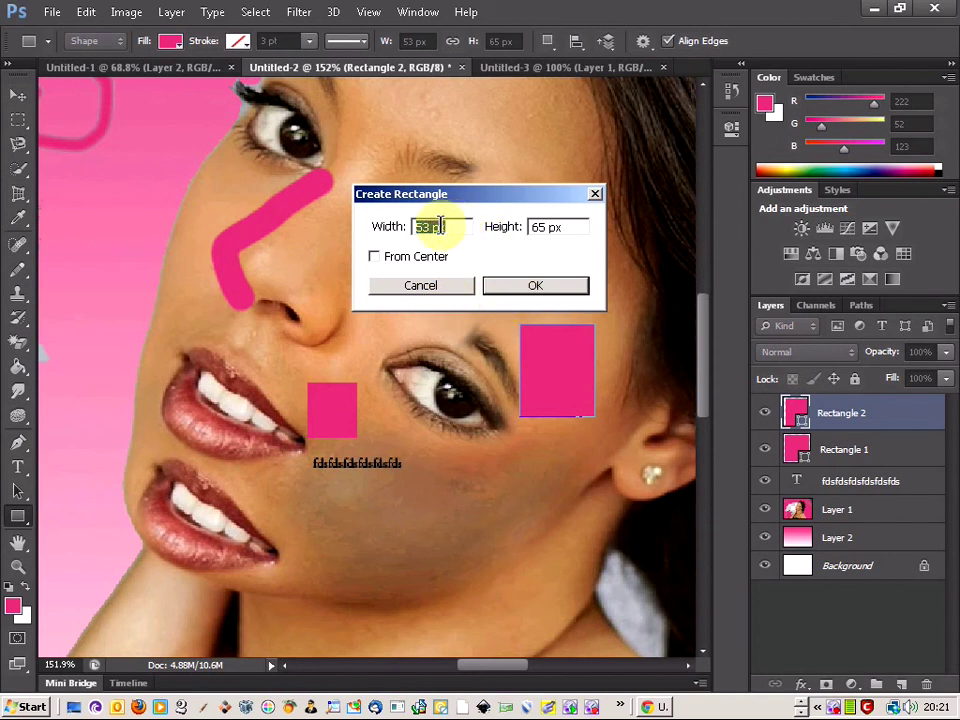
pyautogui.click(510, 279)
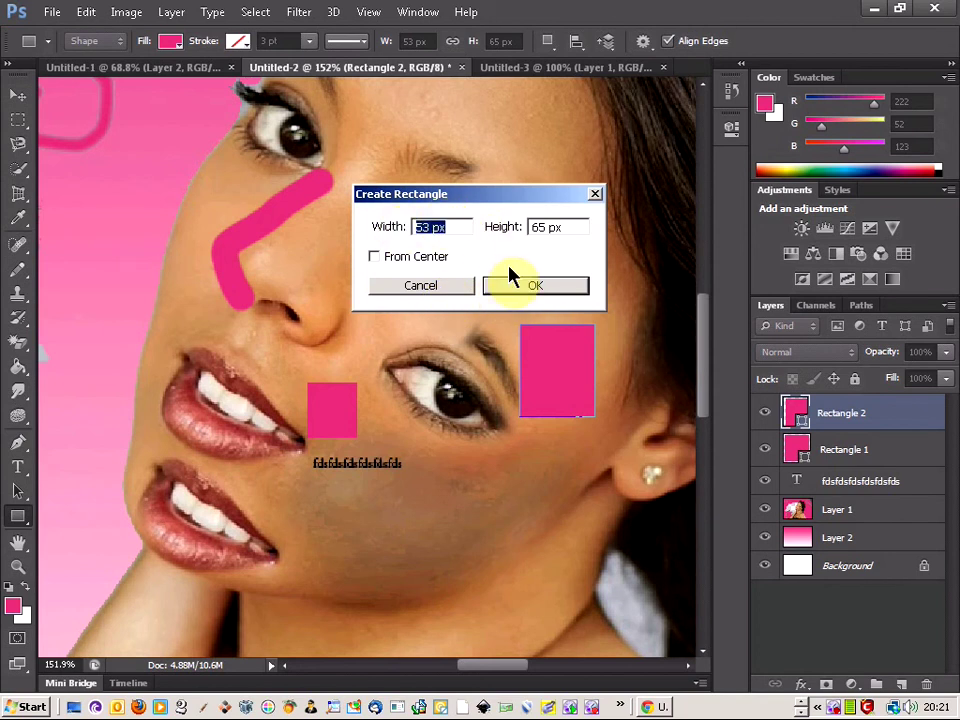
pyautogui.click(433, 289)
# - Examine the tool variants grouped in the toolbox, including the shape, view, stamp, eraser, blur, pen, selection and eyedropper groups
pyautogui.click(18, 527)
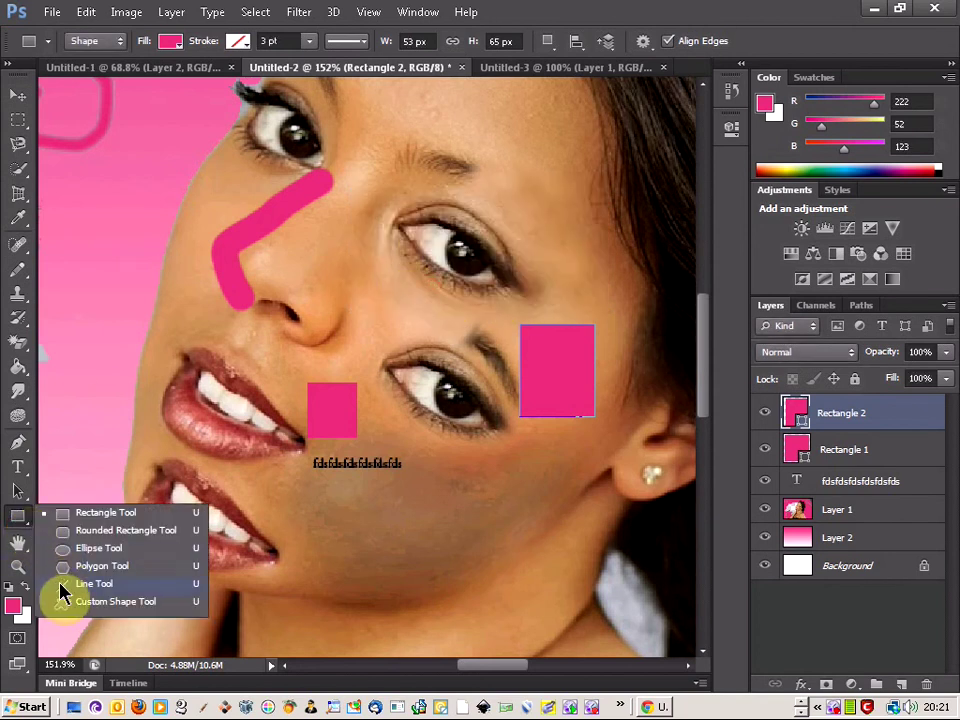
pyautogui.click(24, 546)
pyautogui.click(22, 548)
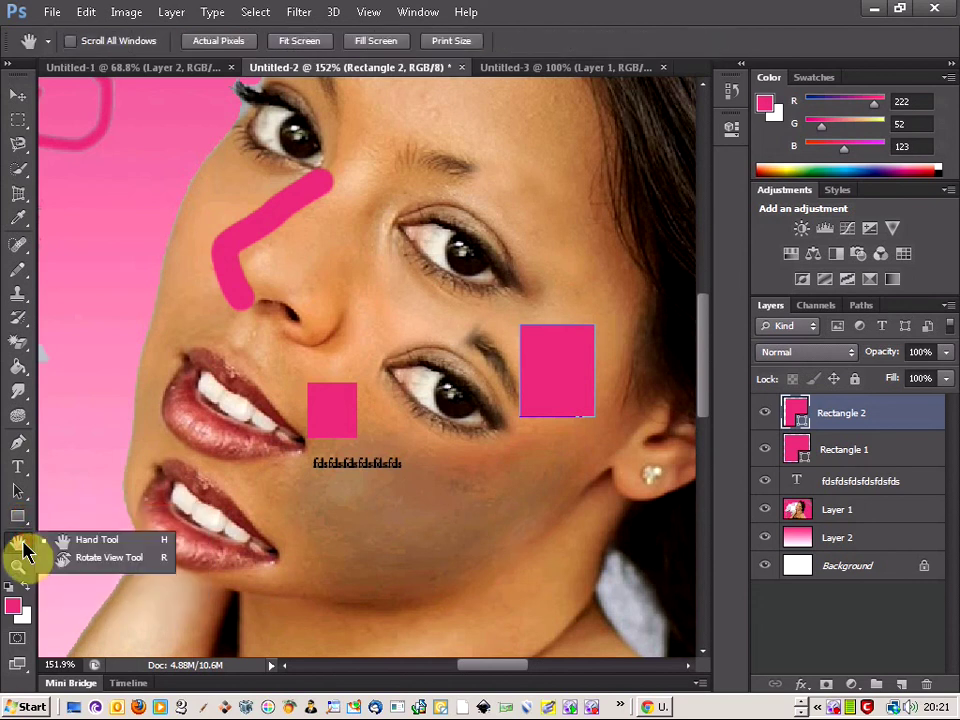
pyautogui.click(20, 568)
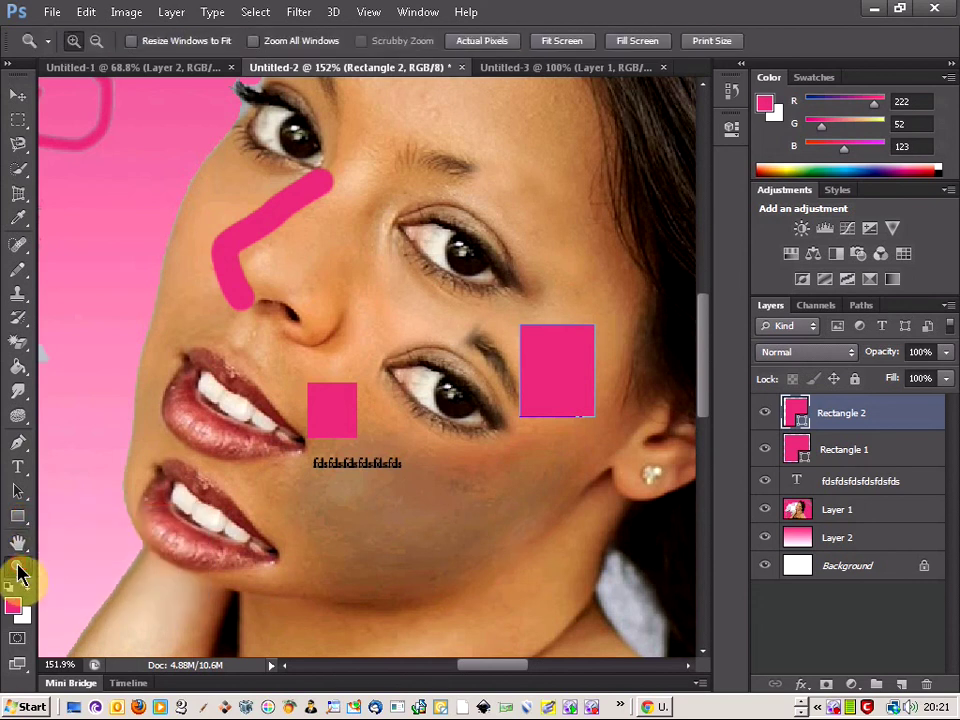
pyautogui.click(17, 279)
pyautogui.click(17, 298)
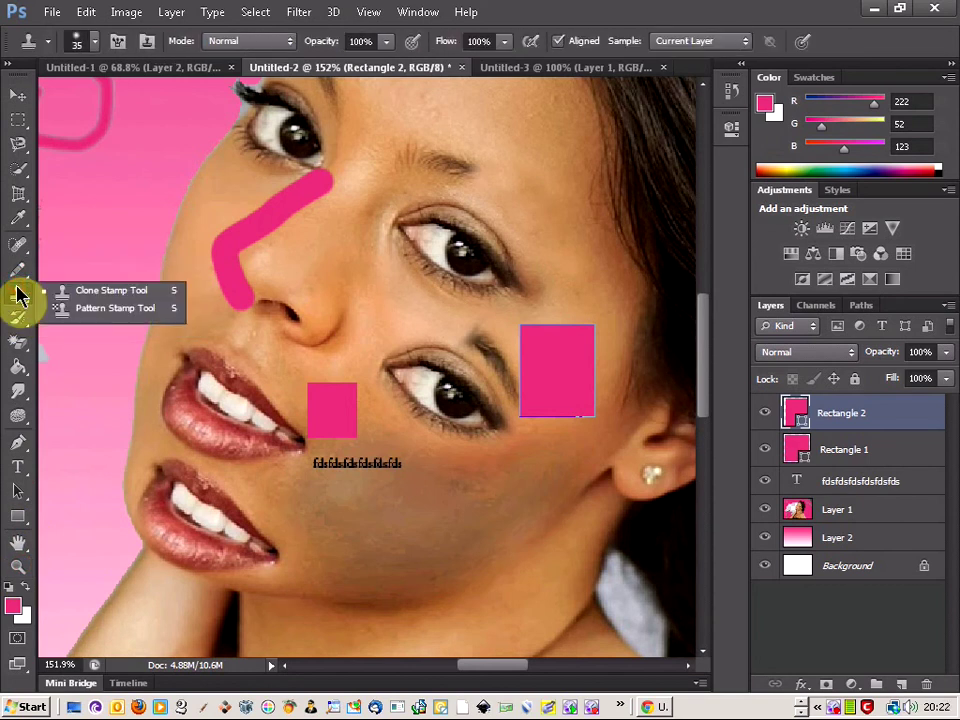
pyautogui.click(17, 320)
pyautogui.click(17, 347)
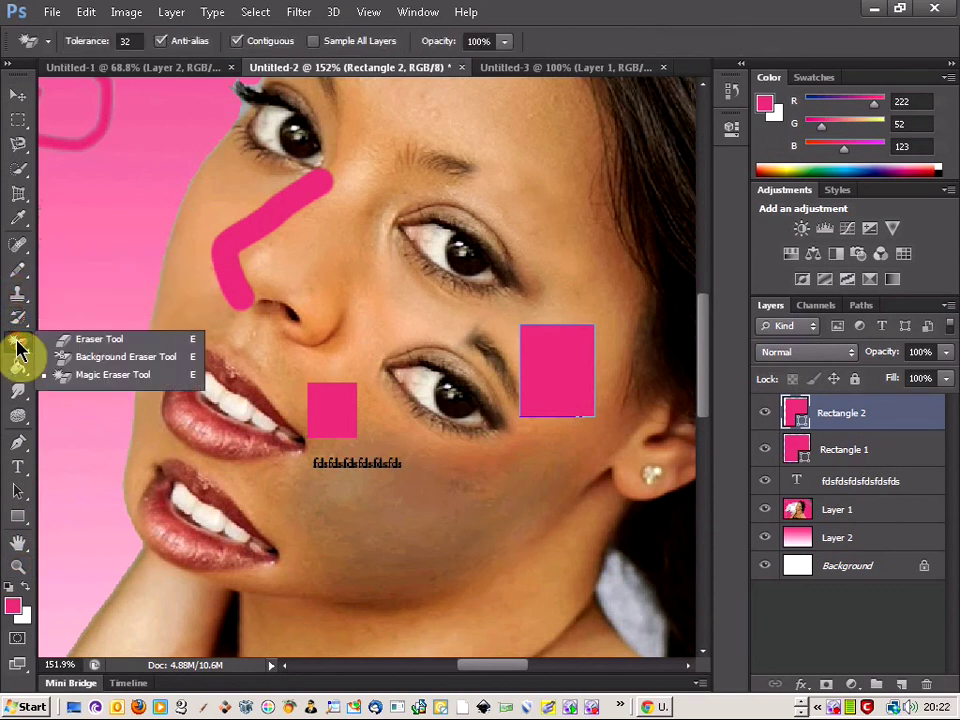
pyautogui.click(17, 370)
pyautogui.click(18, 392)
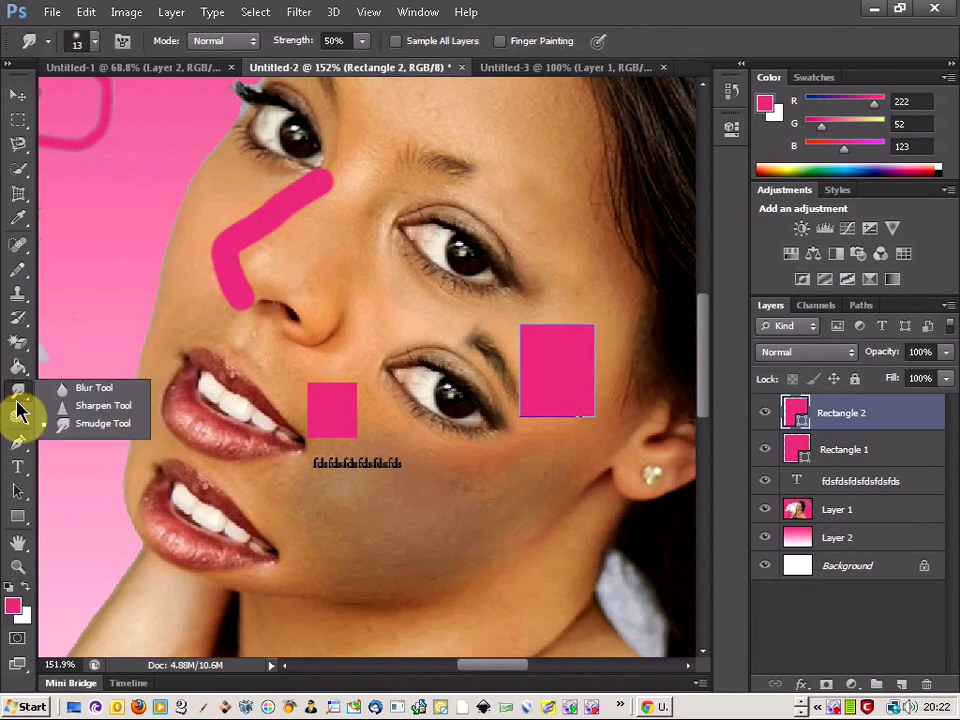
pyautogui.click(17, 418)
pyautogui.click(17, 446)
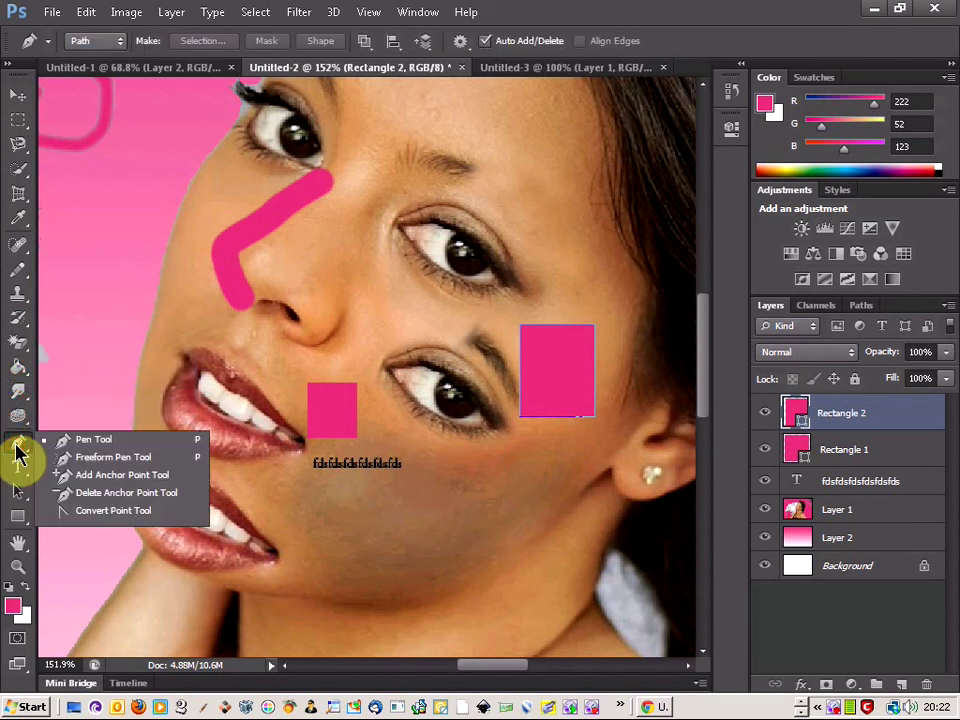
pyautogui.click(17, 468)
pyautogui.click(17, 224)
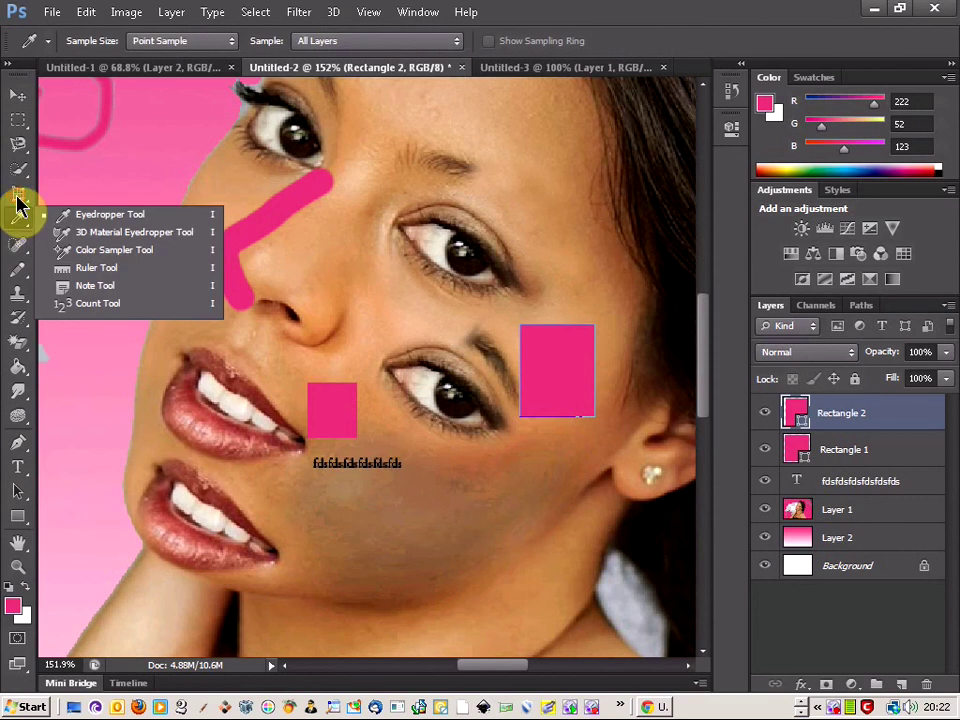
pyautogui.click(17, 197)
pyautogui.click(20, 170)
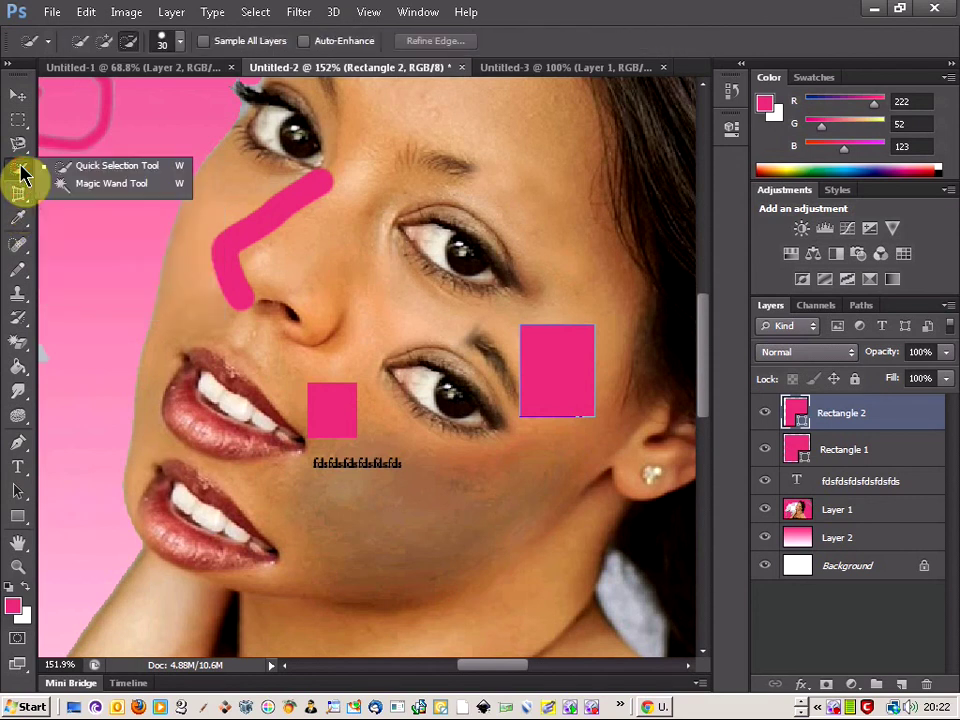
pyautogui.click(19, 146)
pyautogui.click(20, 224)
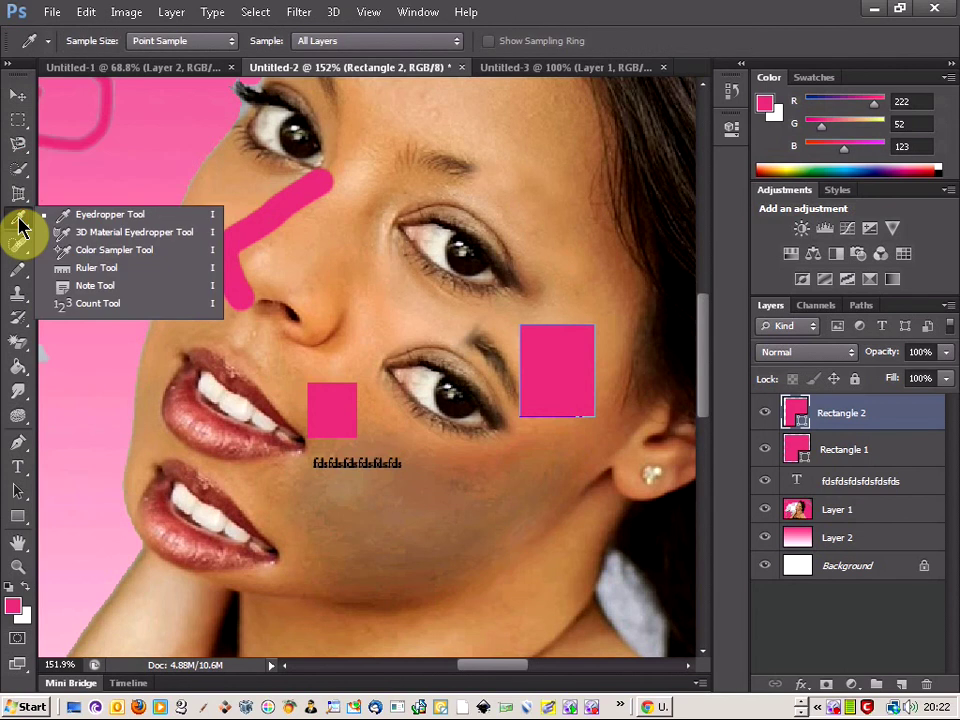
# - Remove the red eye from both pupils in Untitled-3 with the Red Eye Tool at 50% pupil size and 50% darken amount
pyautogui.click(19, 250)
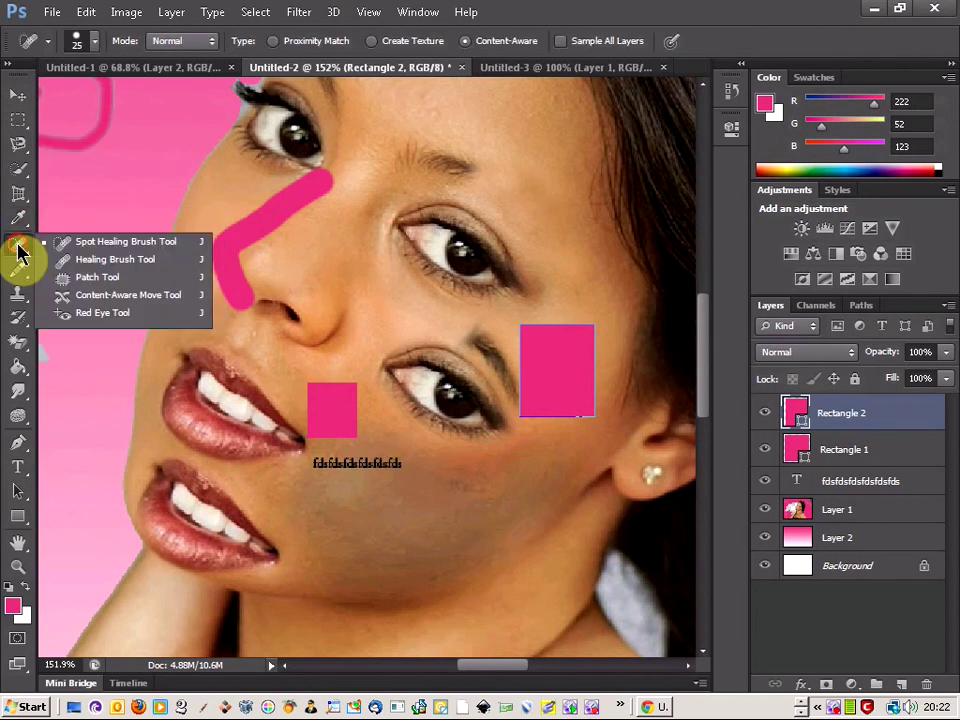
pyautogui.click(97, 315)
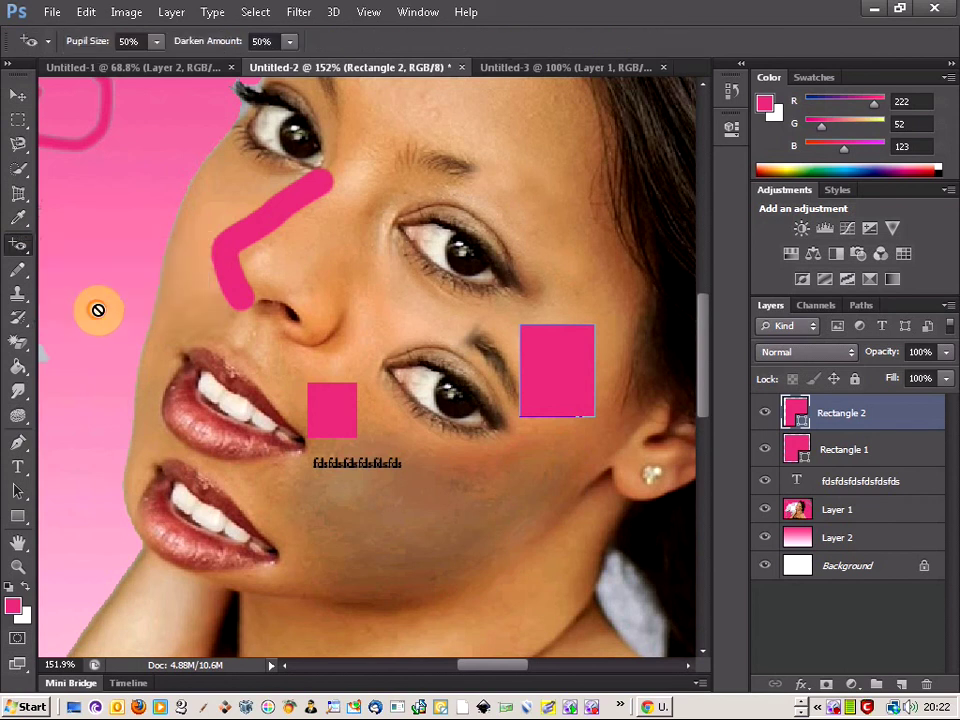
pyautogui.click(538, 70)
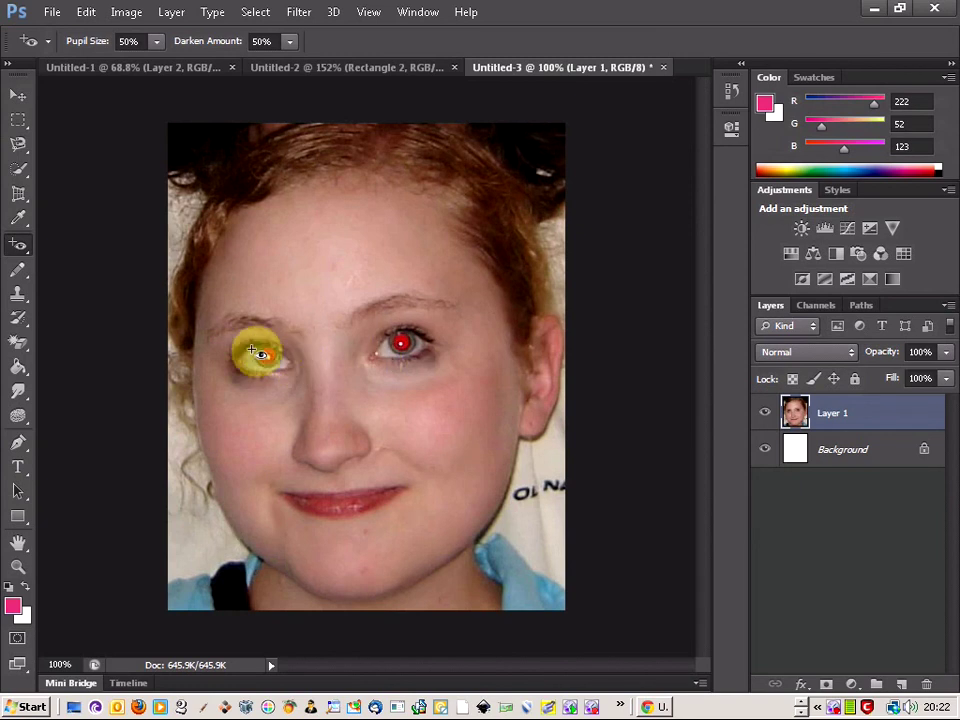
pyautogui.moveTo(256, 341); pyautogui.dragTo(285, 370)
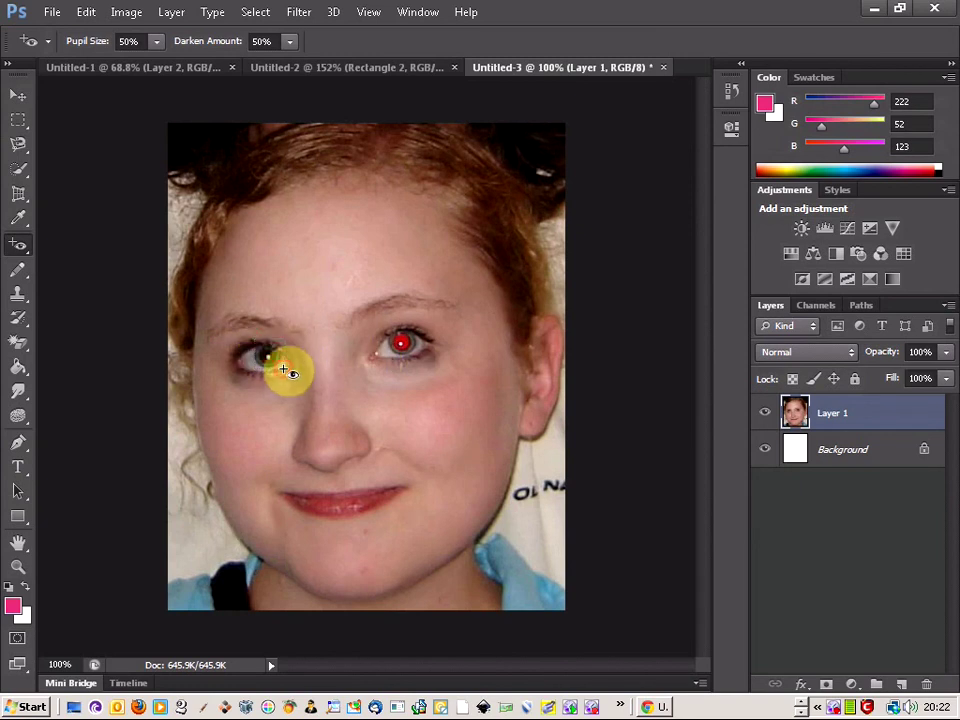
pyautogui.click(285, 370)
pyautogui.moveTo(391, 329); pyautogui.dragTo(419, 358)
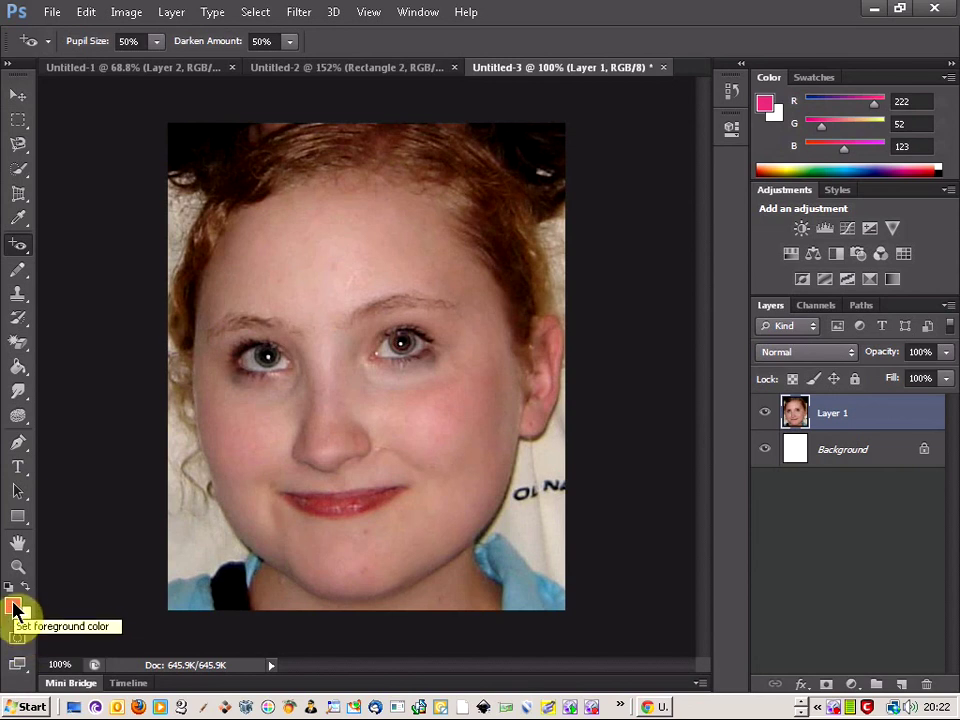
# - Set the foreground colour to blue #2a71dc in the Color Picker
pyautogui.click(14, 607)
pyautogui.click(414, 249)
pyautogui.click(410, 319)
pyautogui.click(403, 193)
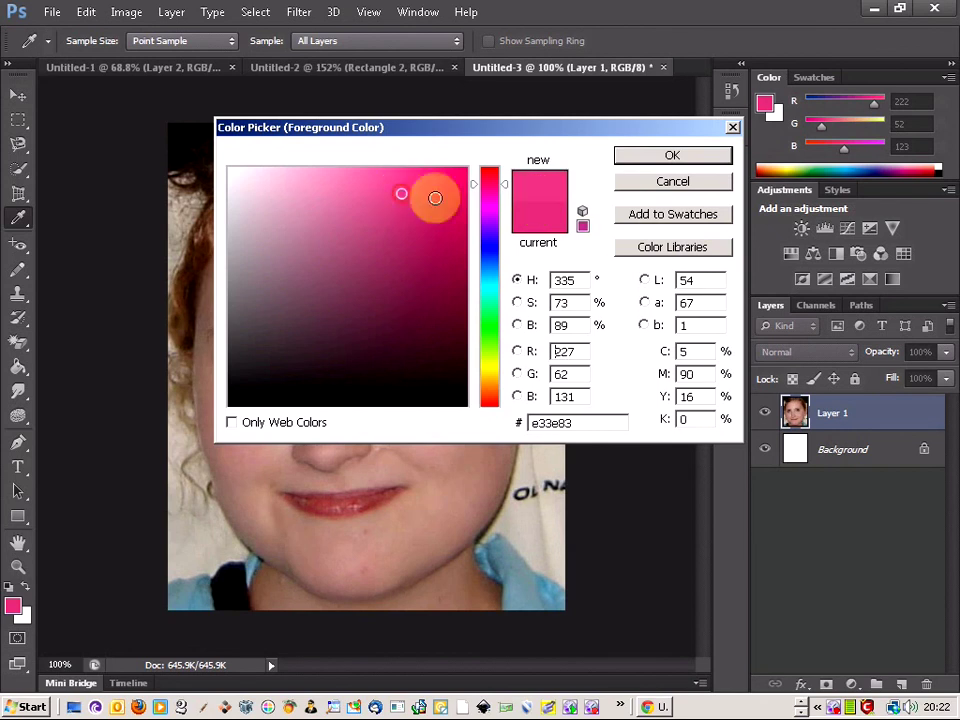
pyautogui.click(489, 263)
pyautogui.click(422, 201)
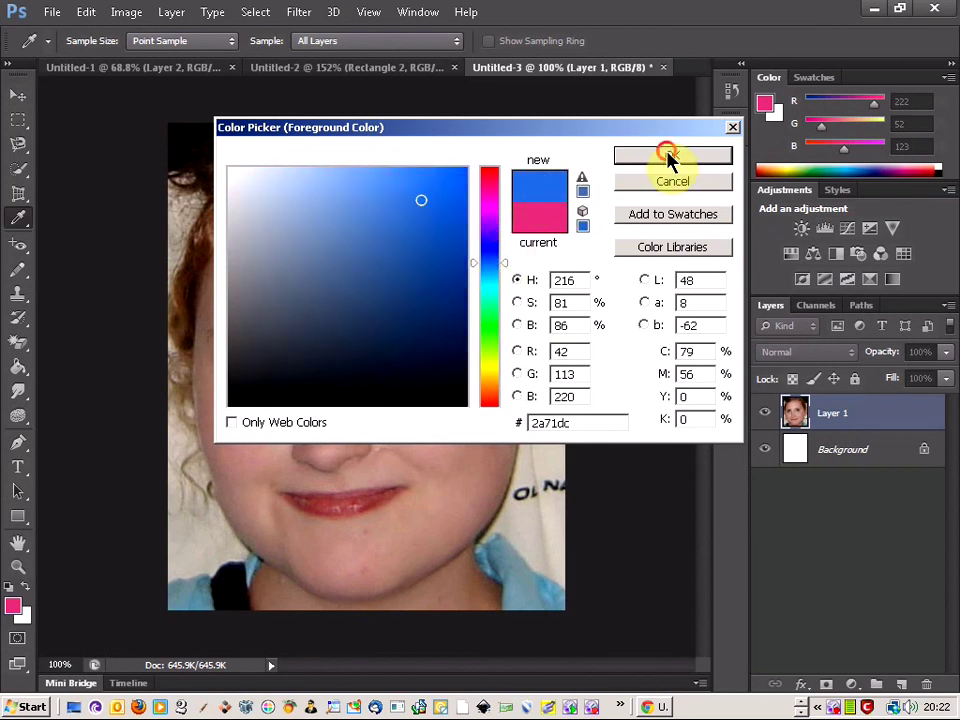
pyautogui.click(667, 158)
# - Set the background colour to dark red #8b0d0d in the Color Picker
pyautogui.click(23, 618)
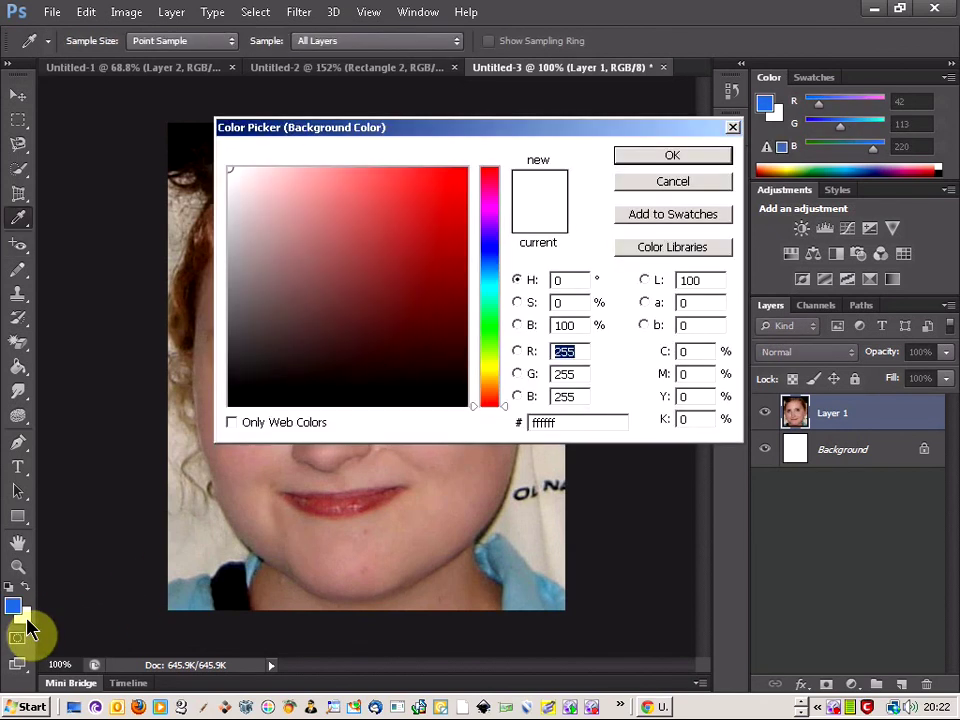
pyautogui.click(455, 222)
pyautogui.click(445, 276)
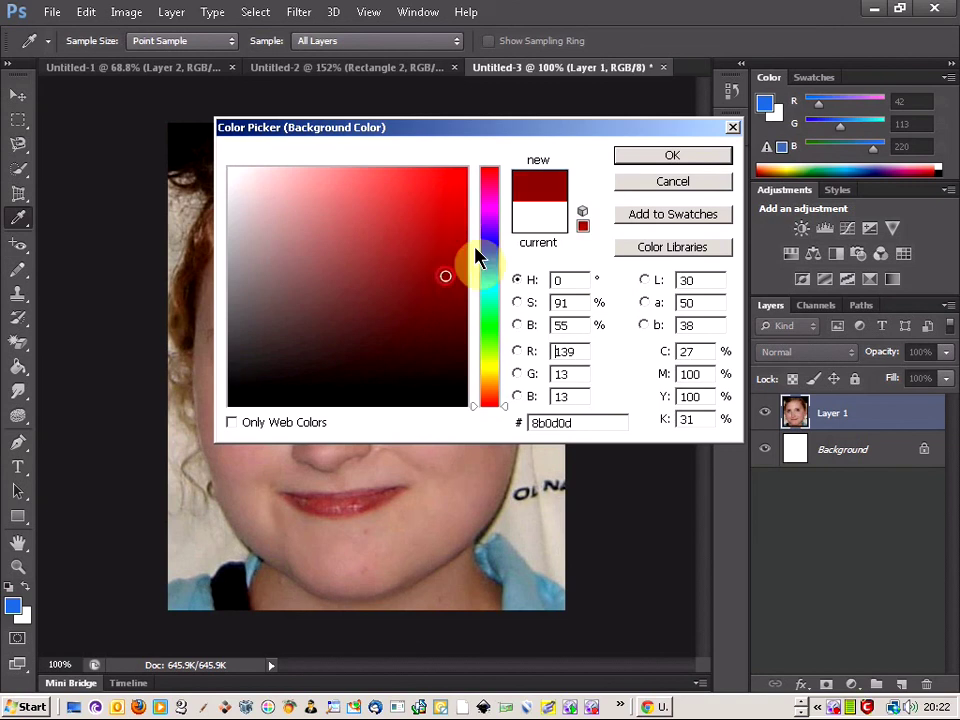
pyautogui.click(660, 155)
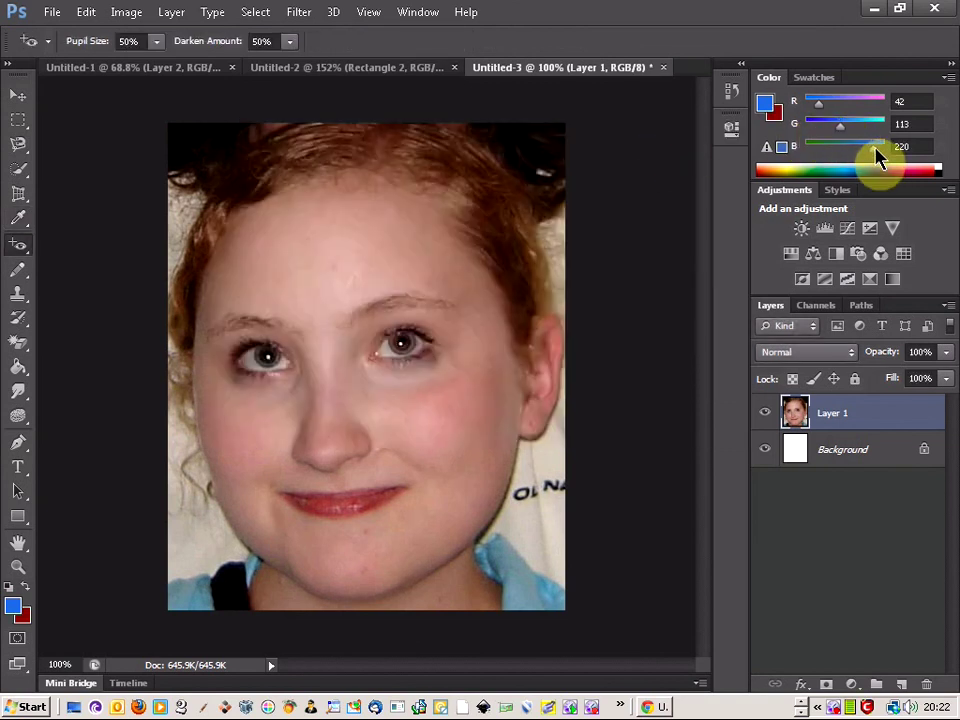
# - Adjust the foreground colour's RGB sliders to a light brown of R 167, G 134, B 112
pyautogui.moveTo(866, 160)
pyautogui.mouseDown()
pyautogui.moveTo(851, 160)
pyautogui.moveTo(871, 138)
pyautogui.moveTo(846, 136)
pyautogui.moveTo(858, 104)
pyautogui.mouseUp()
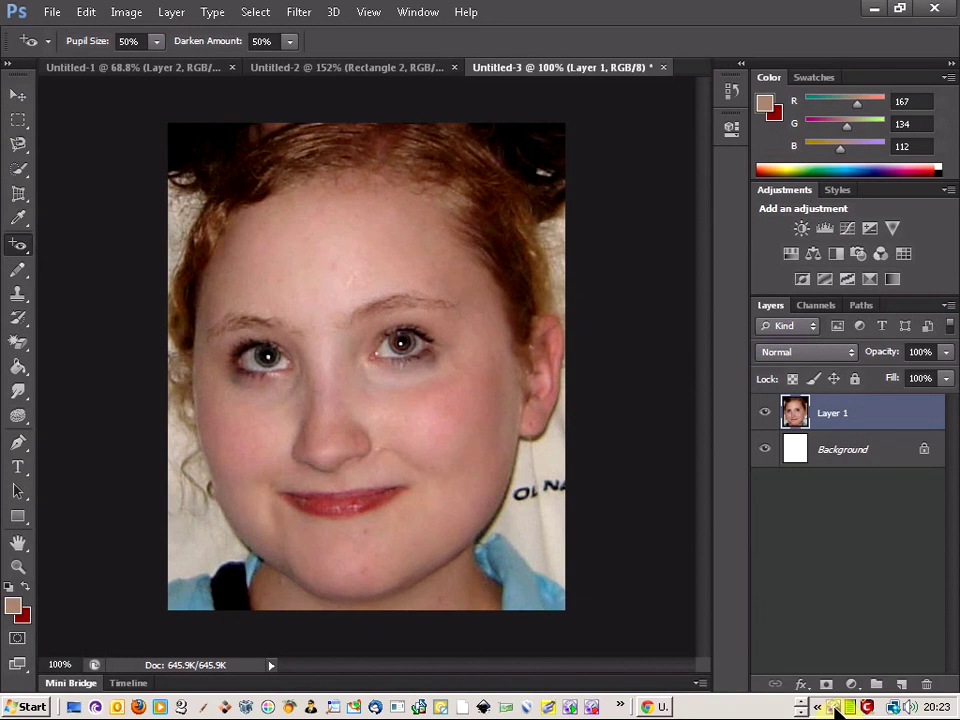
pyautogui.rightClick(833, 704)
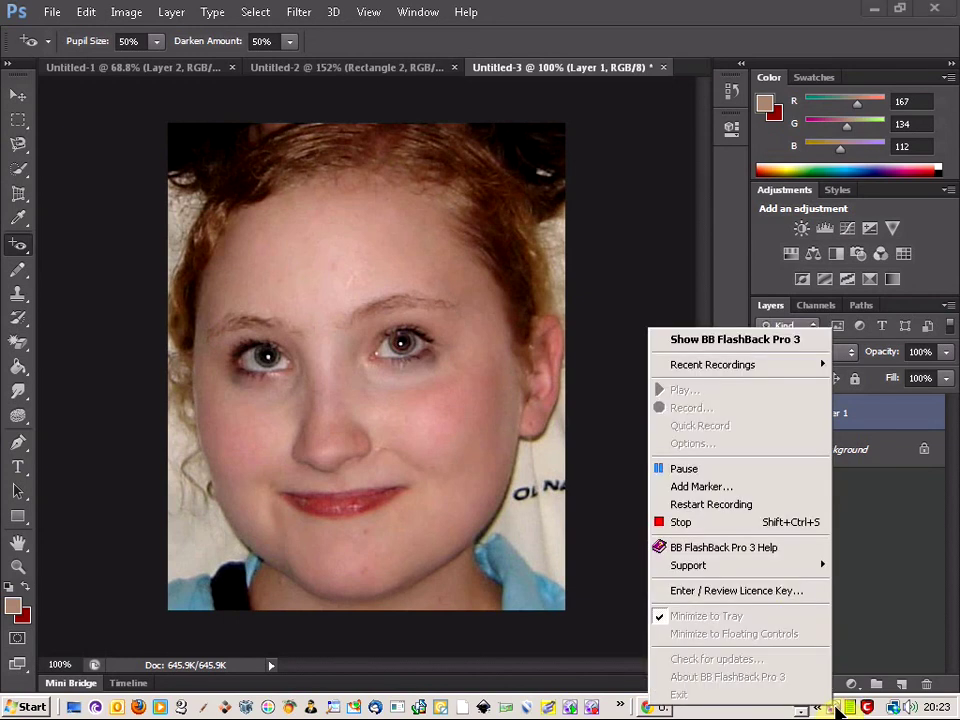